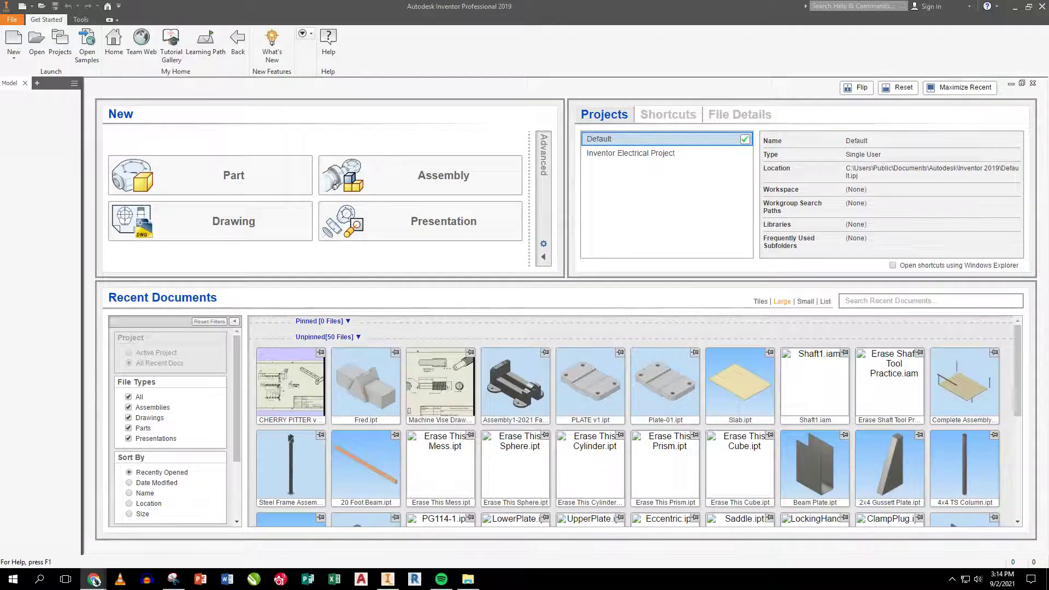
Create a new standard part and start a 2D sketch on the front (XY) plane.
click(234, 180)
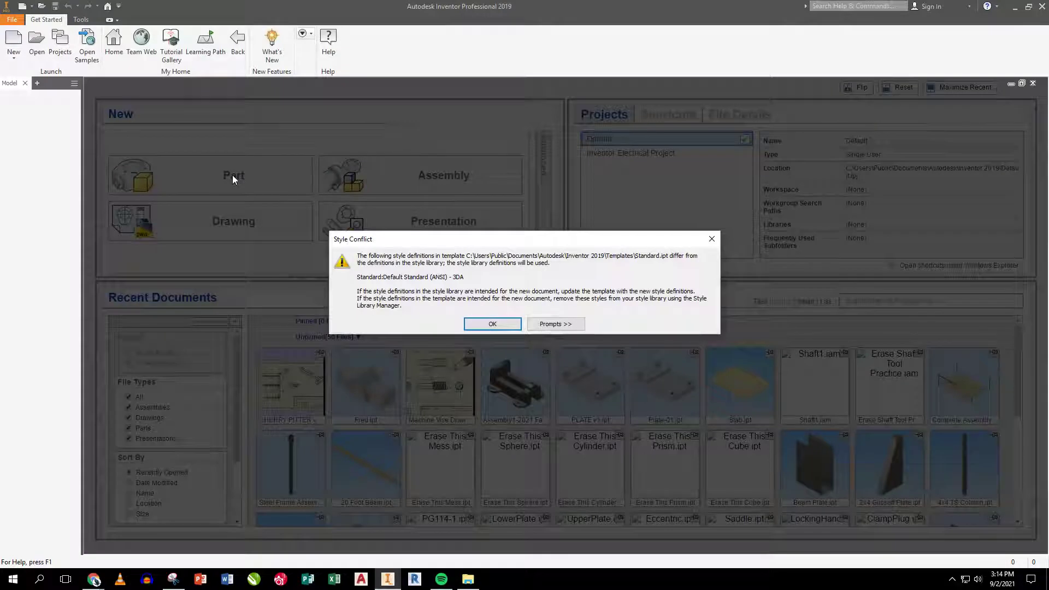
click(504, 324)
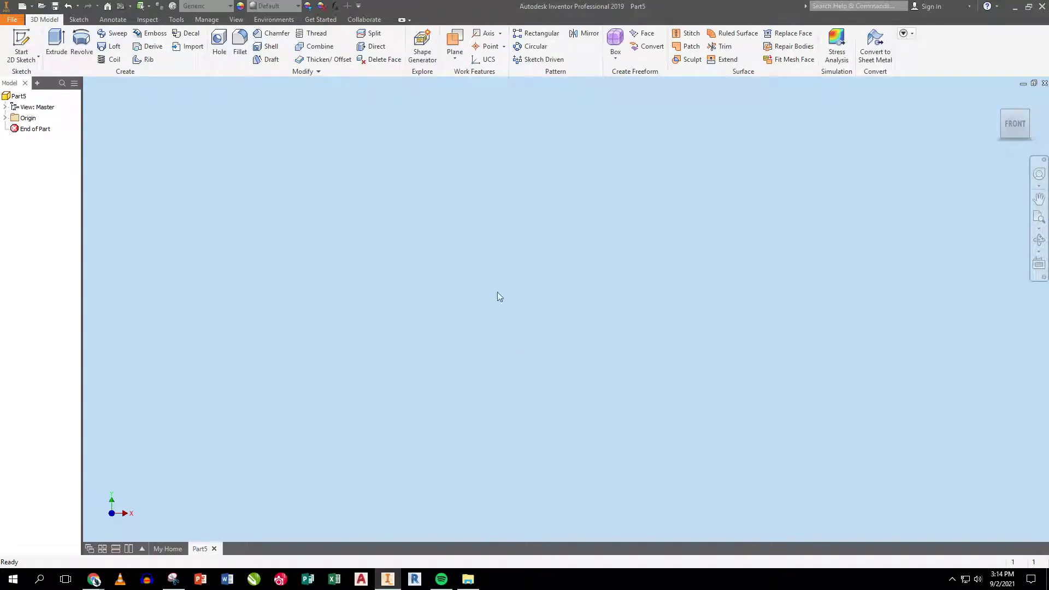
click(22, 44)
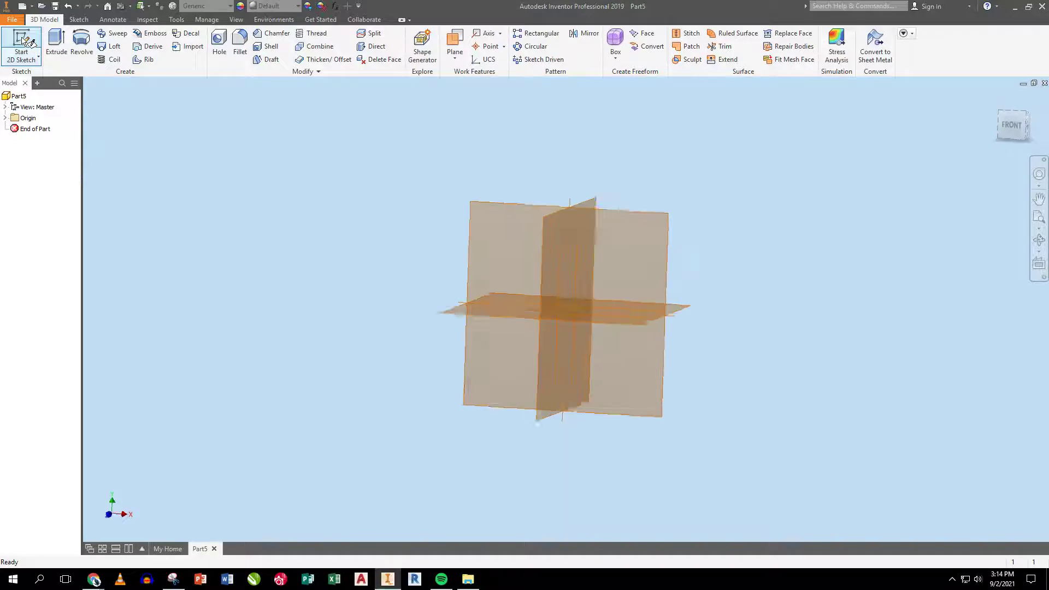
click(514, 187)
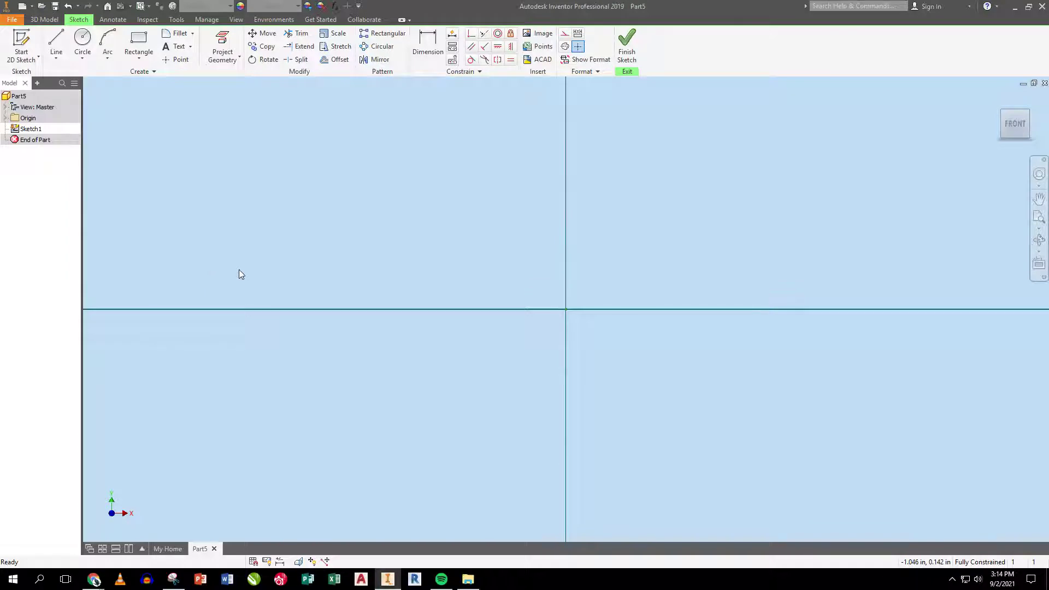
Sketch a rectangle about 2.3 by 1 in from the origin and a smaller, narrower one overlapping its upper edge.
mouse_move(663, 199)
middle_down()
mouse_move(398, 292)
mouse_move(255, 355)
mouse_move(268, 364)
middle_up()
click(143, 48)
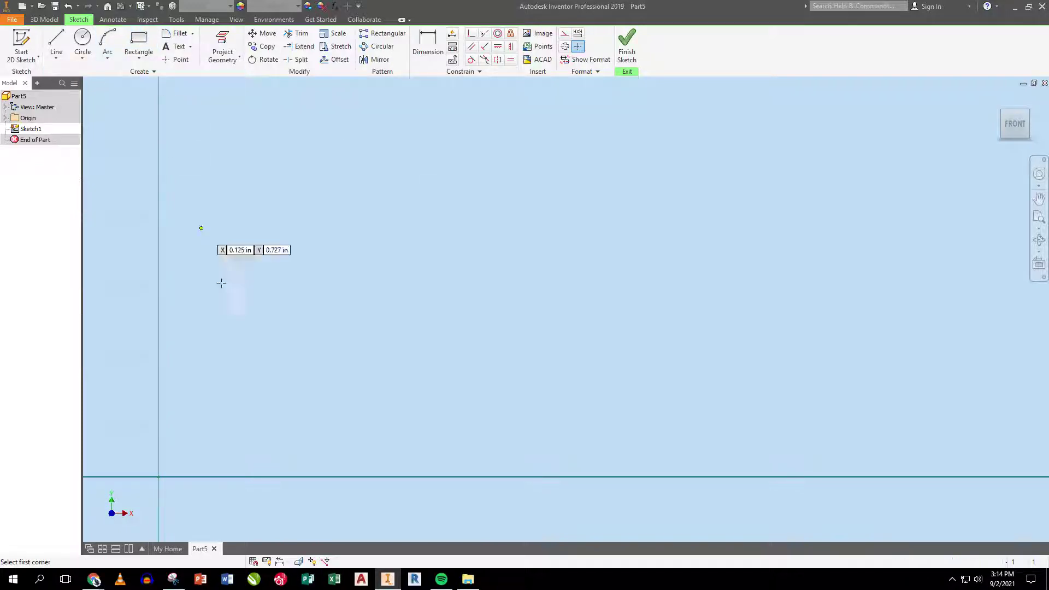
click(158, 473)
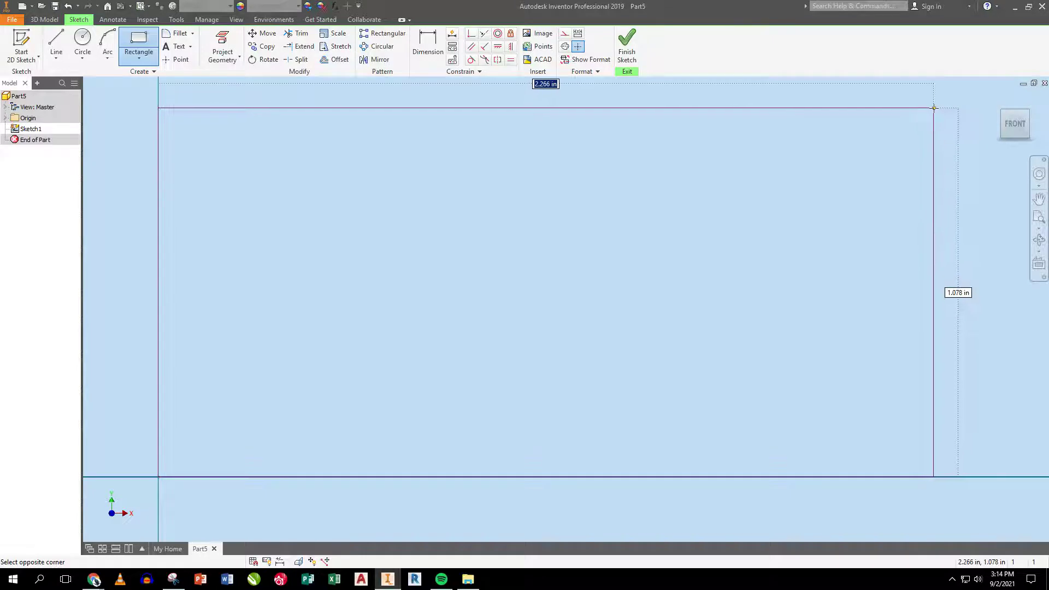
click(942, 125)
click(286, 103)
click(855, 335)
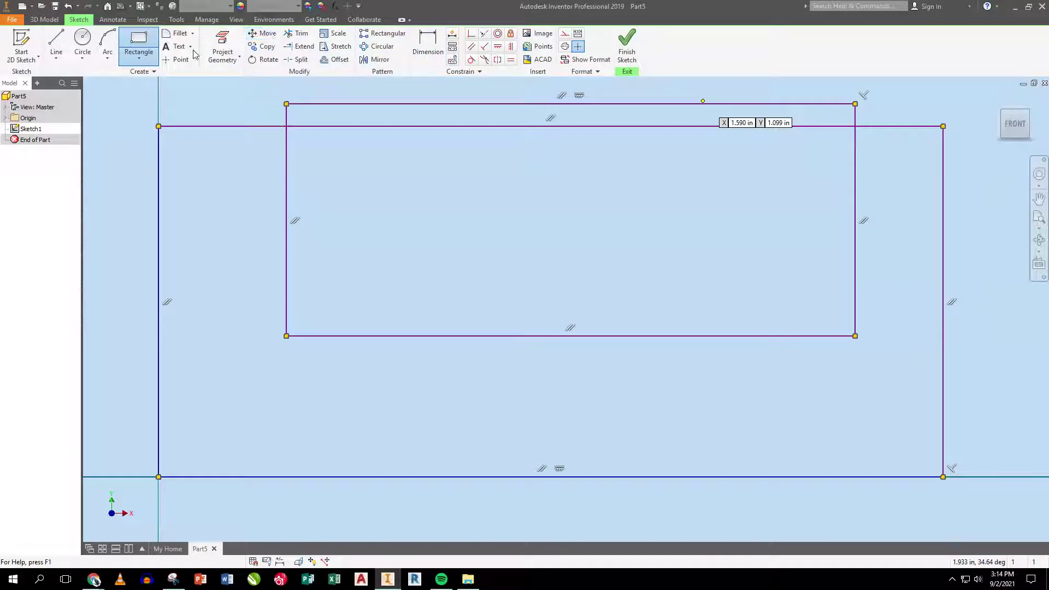
Trim the overlapping rectangle segments into a single U-shaped profile and finish the sketch.
click(298, 33)
click(404, 105)
click(407, 126)
click(287, 116)
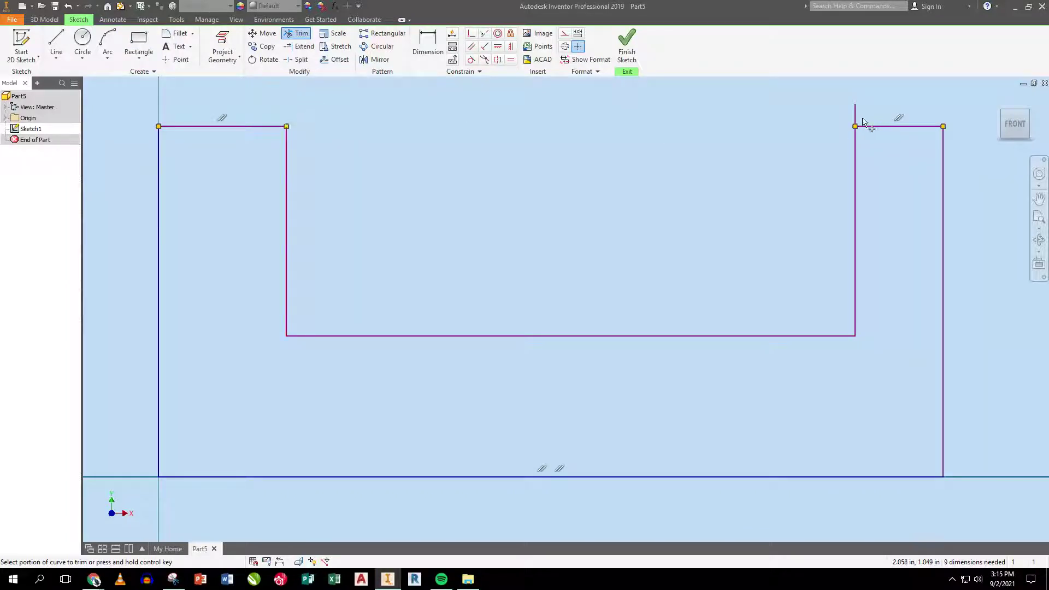
click(855, 114)
click(626, 41)
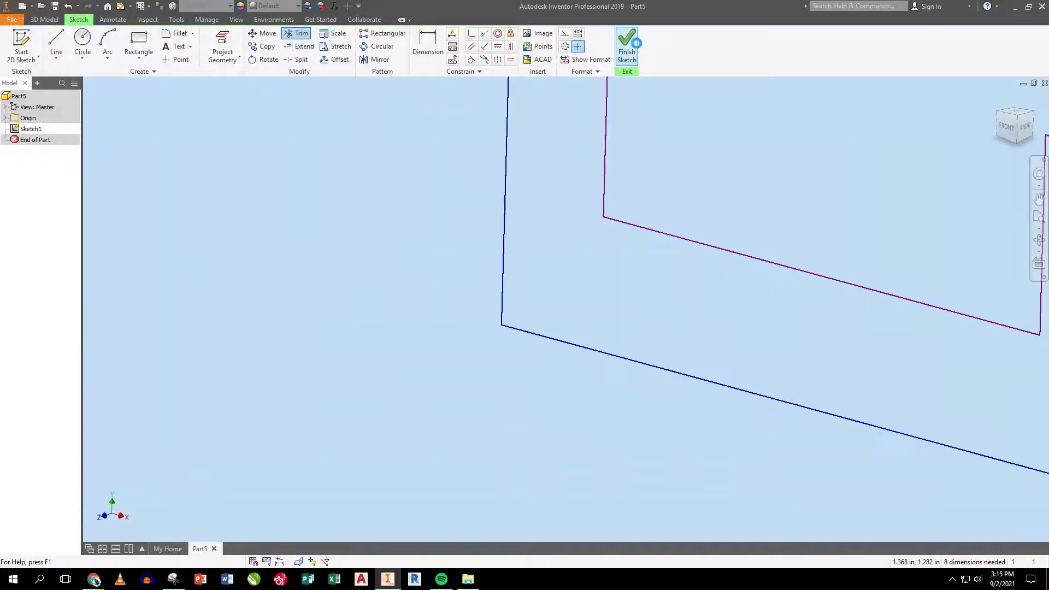
Extrude the U-shaped profile to a distance of 1.1875 in.
click(1038, 216)
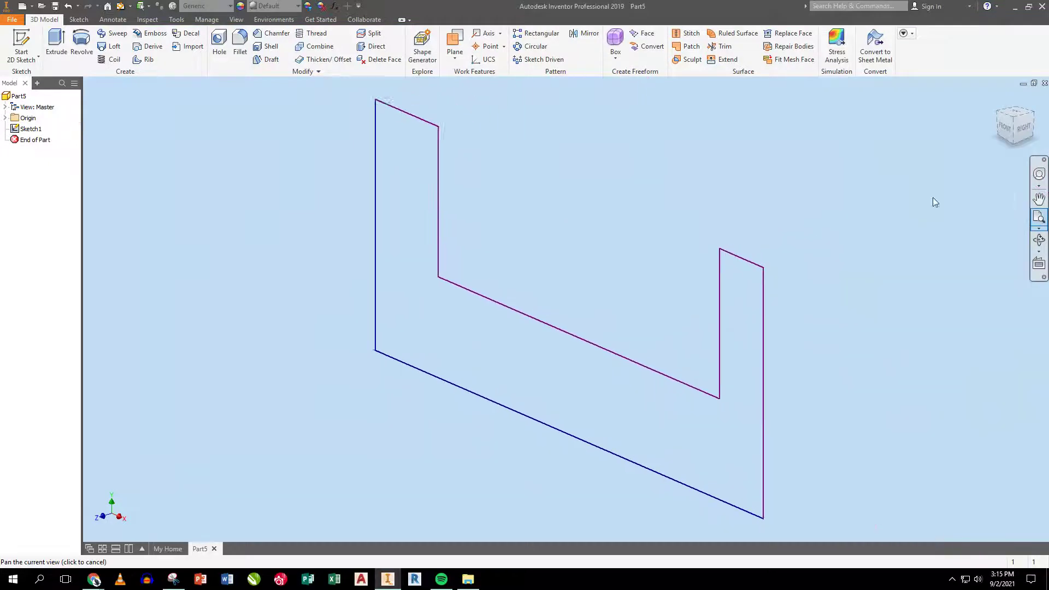
key(e)
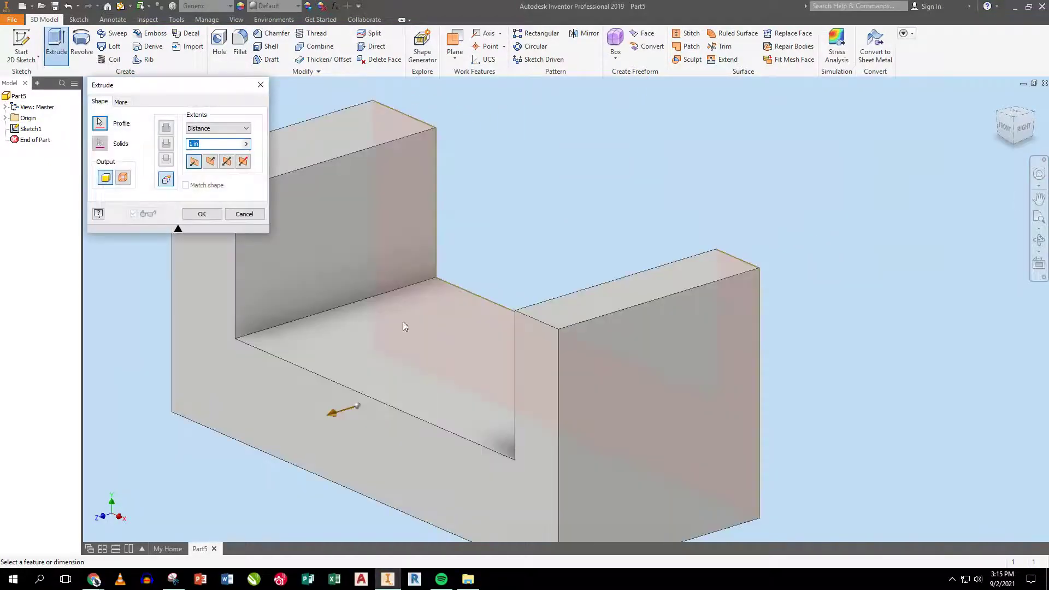
drag(352, 407, 291, 424)
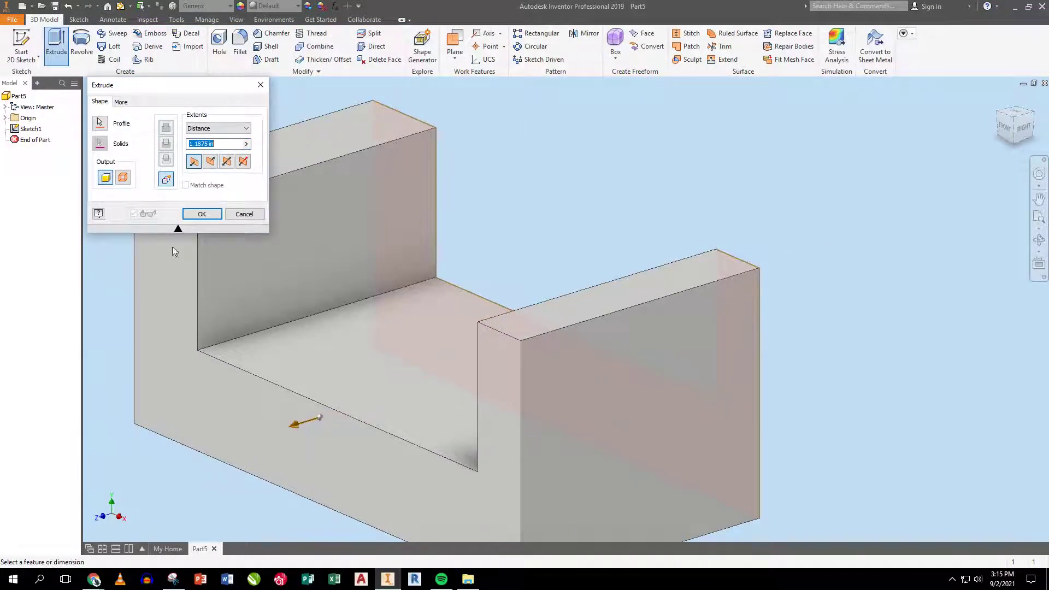
click(200, 214)
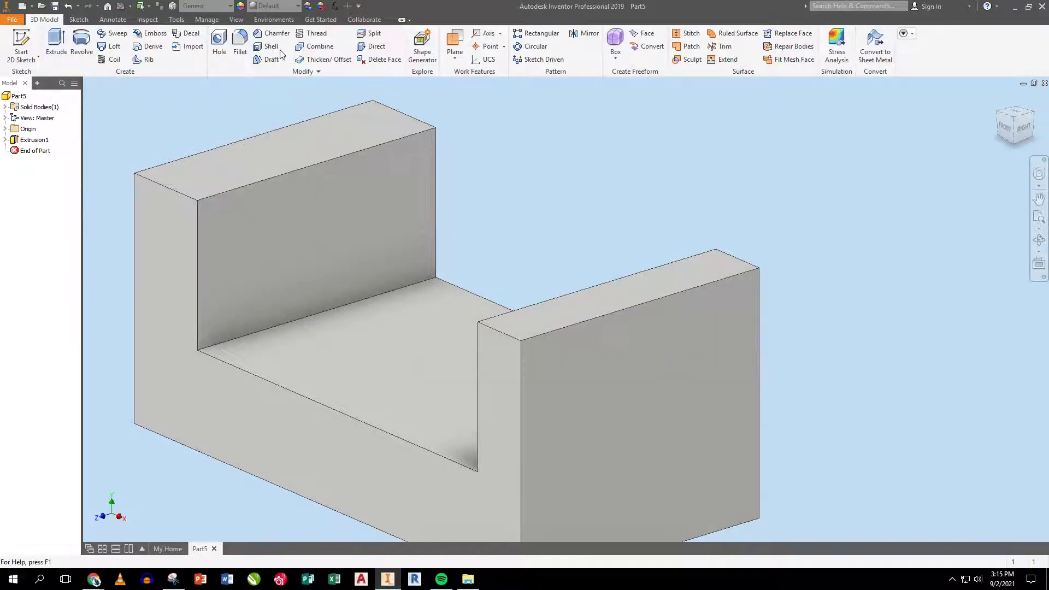
On the upright's top face, sketch a rectangle about 1.5 by 0.79 in overlapping the part's front right corner.
click(21, 44)
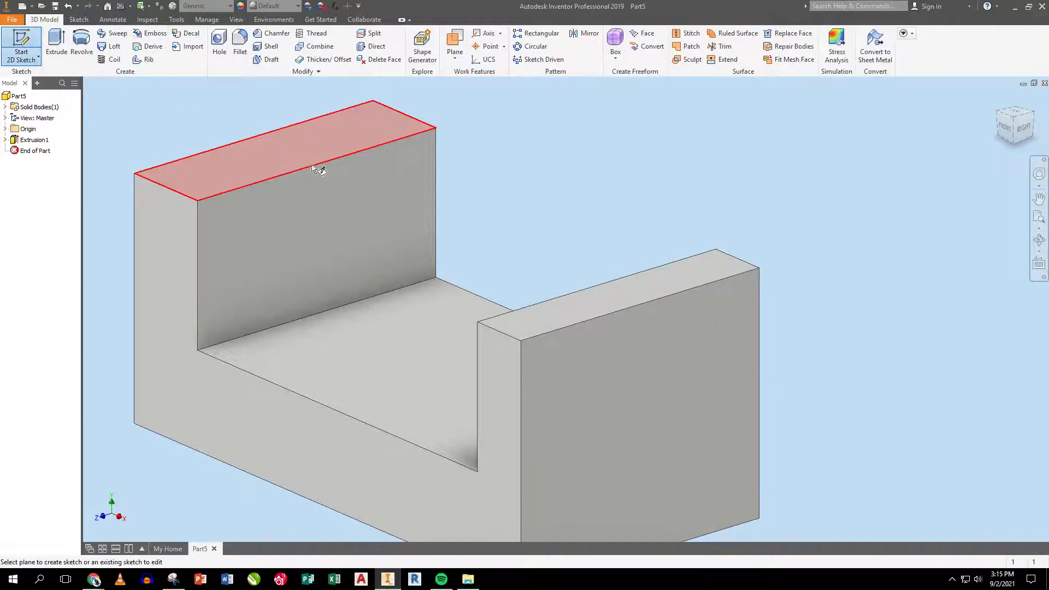
click(306, 149)
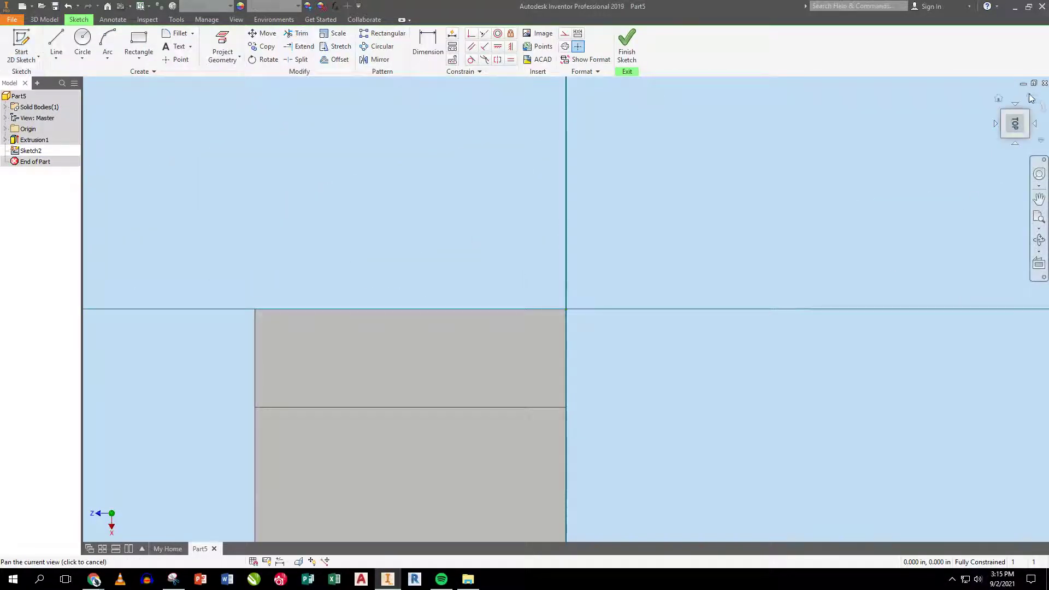
click(1032, 101)
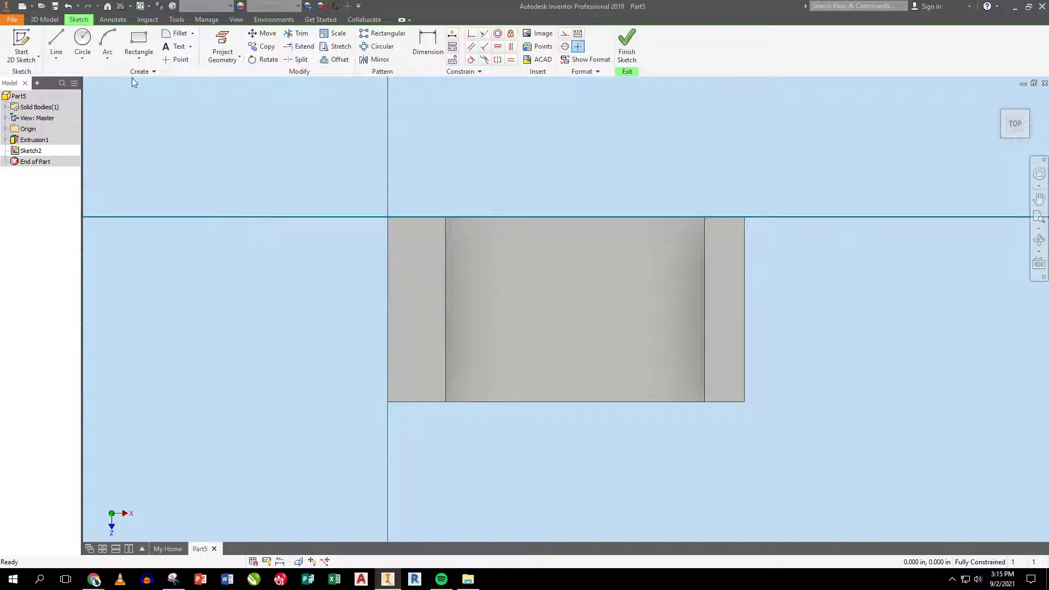
click(139, 43)
click(808, 433)
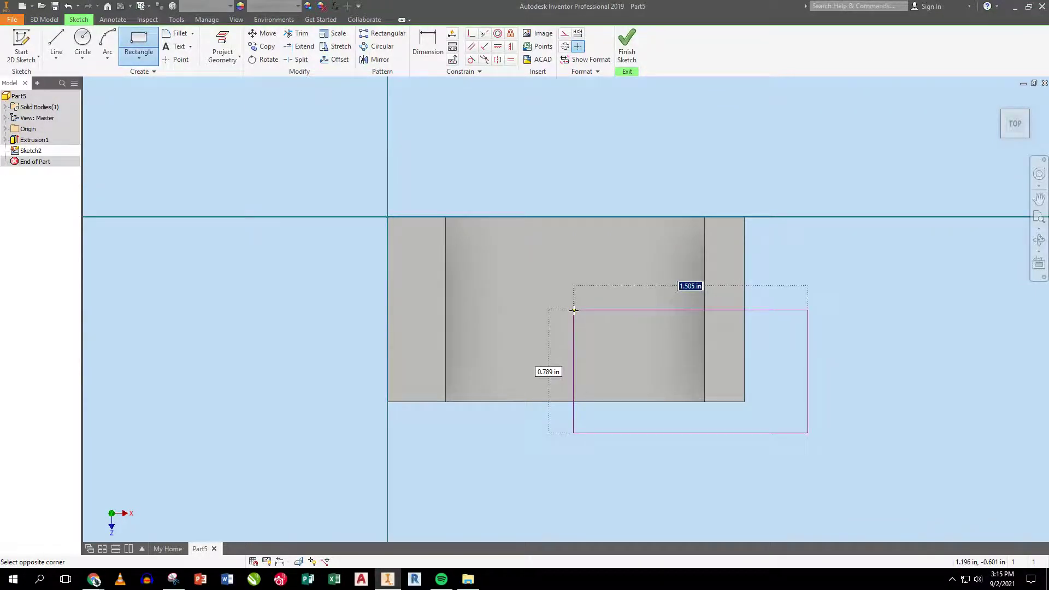
click(574, 310)
Sketch two circles over the base, one behind the rectangle and one about 0.32 in in diameter to its left, and finish the sketch.
key(c)
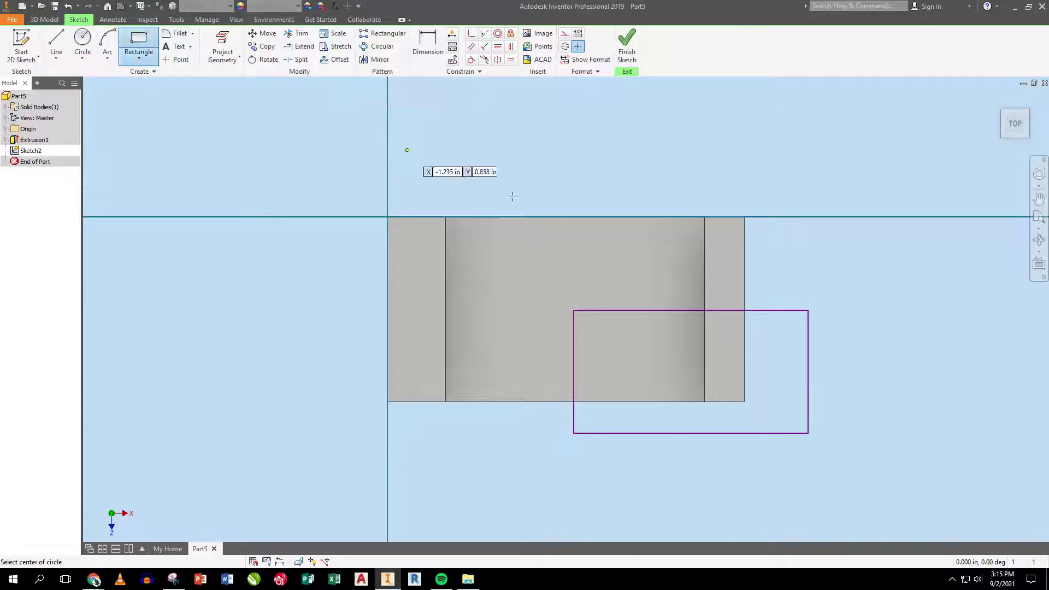
click(639, 264)
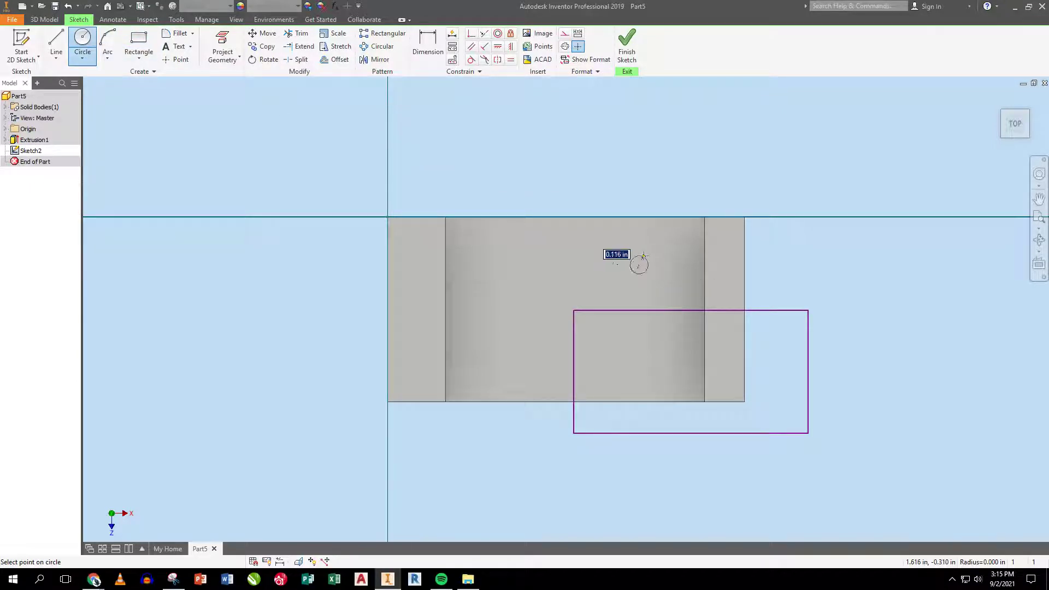
click(660, 264)
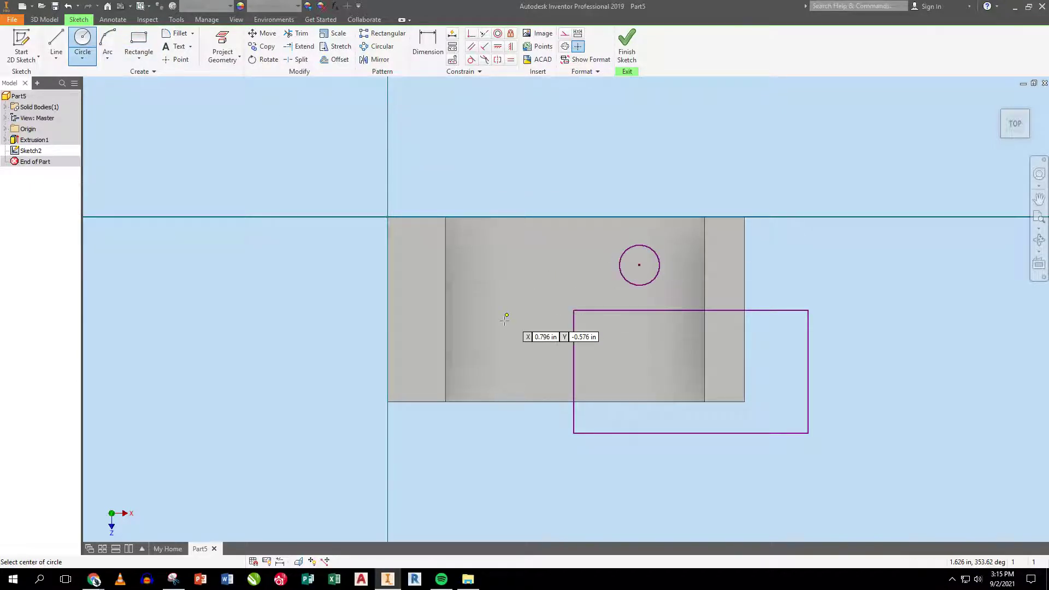
click(509, 352)
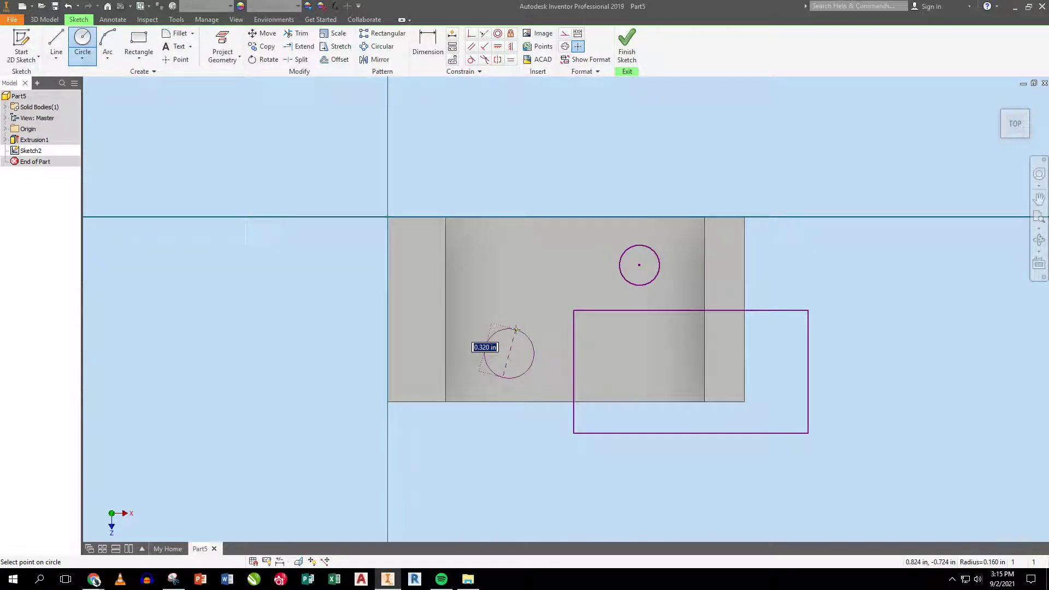
click(515, 332)
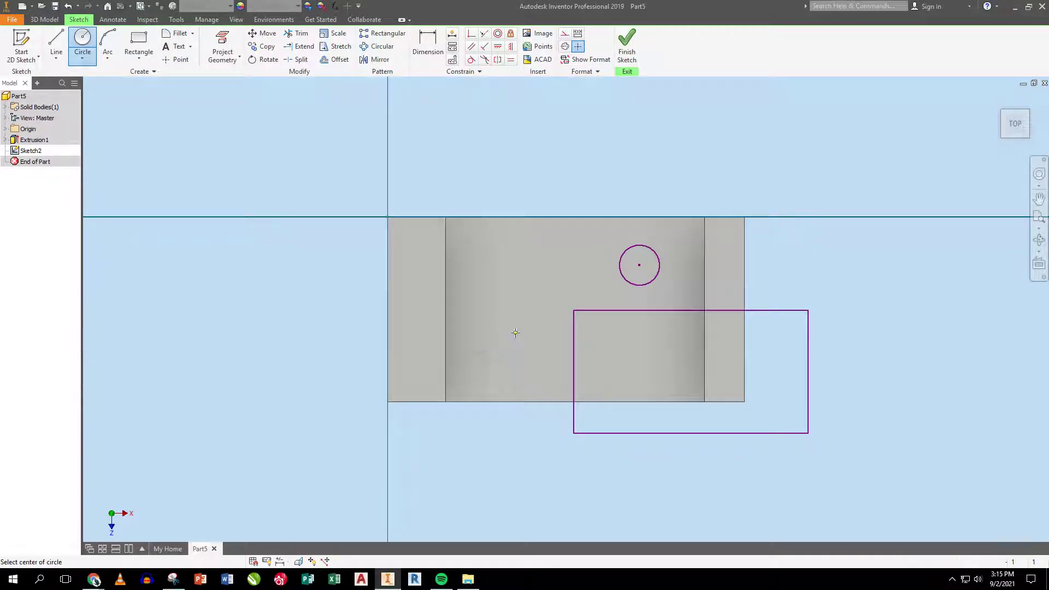
click(627, 46)
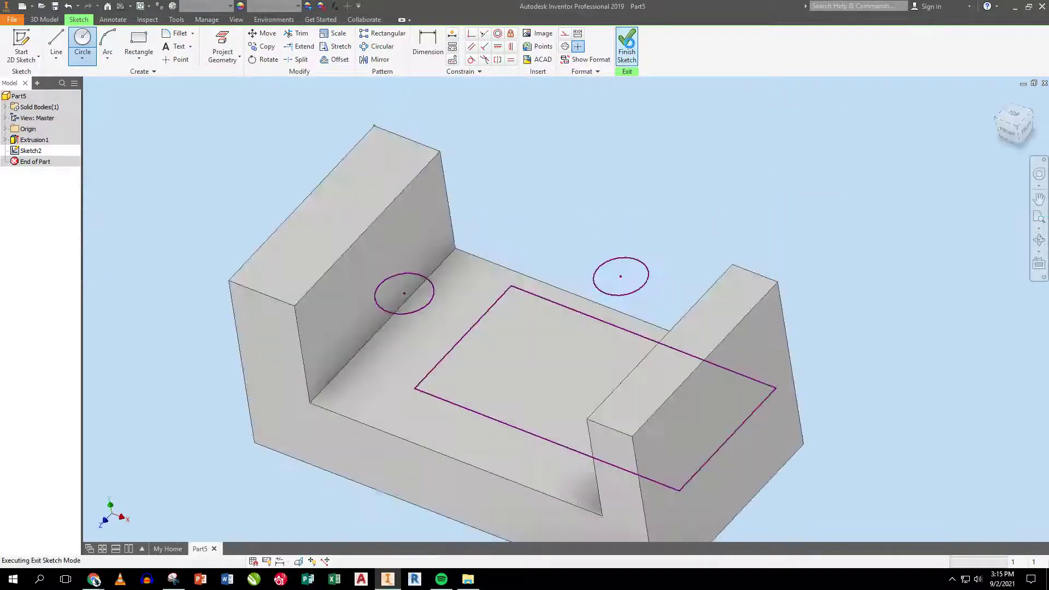
Extrude the rectangle and both circles as a cut through the part using the To Next extent.
click(57, 43)
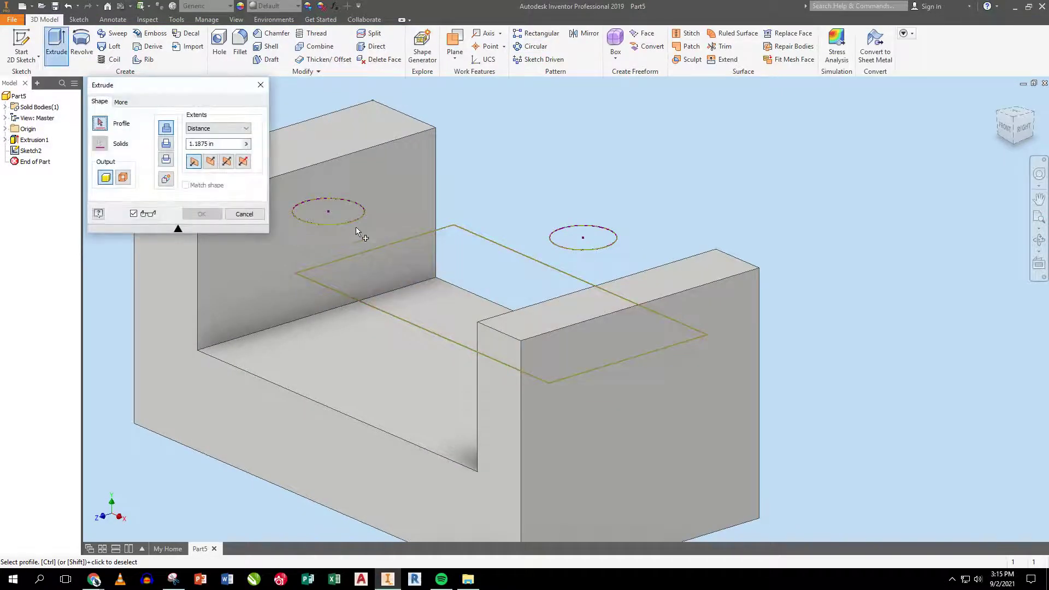
click(329, 212)
click(494, 284)
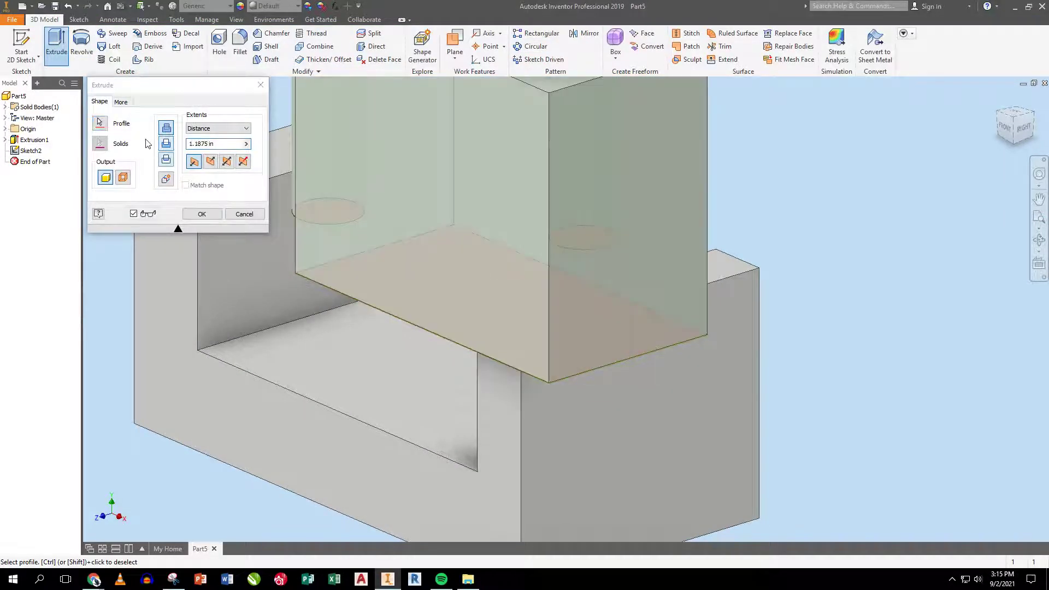
click(167, 146)
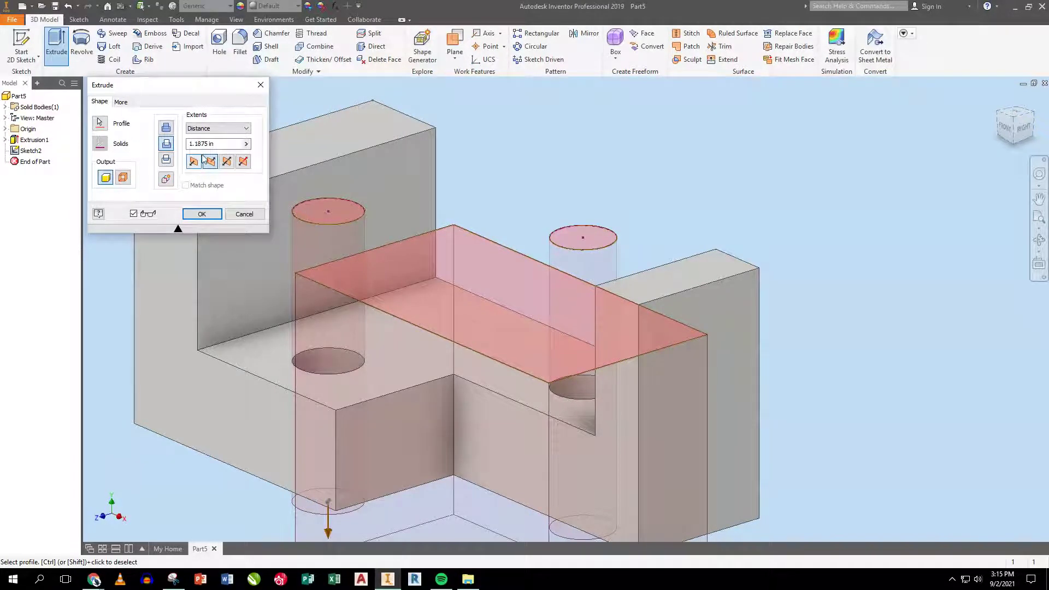
click(219, 128)
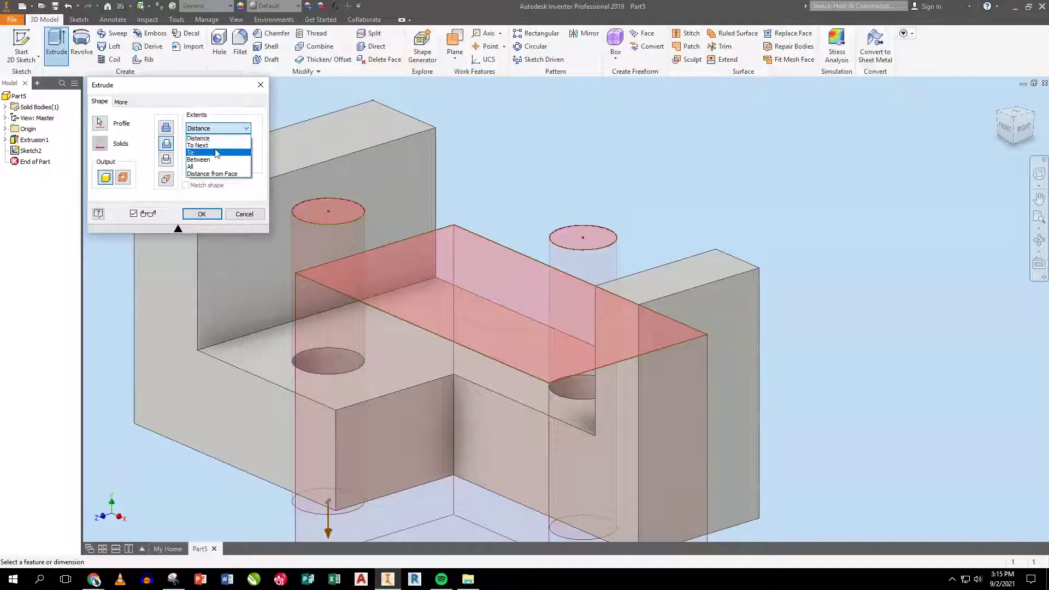
click(216, 145)
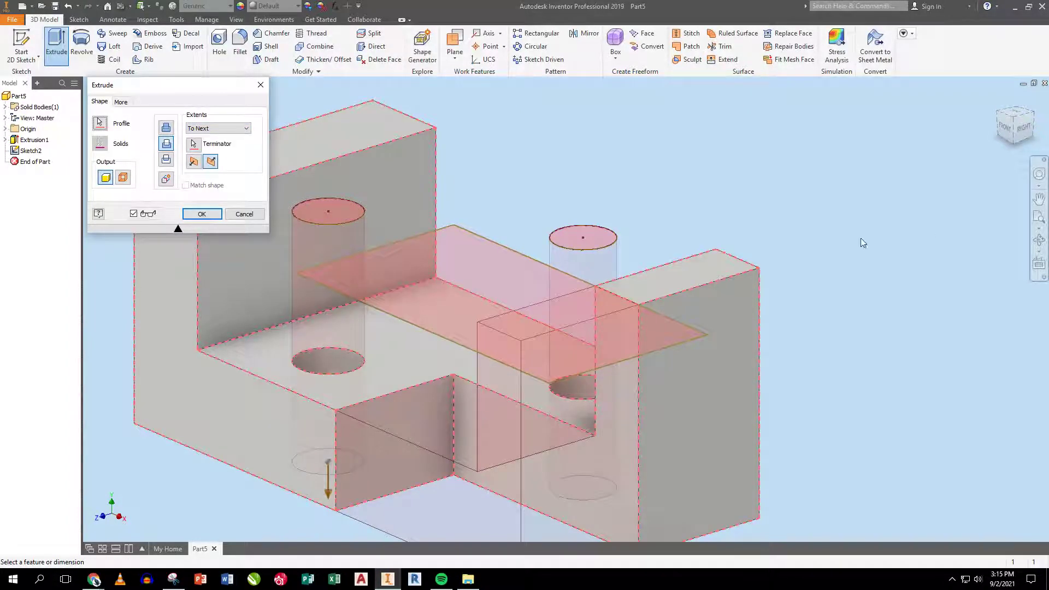
click(1014, 146)
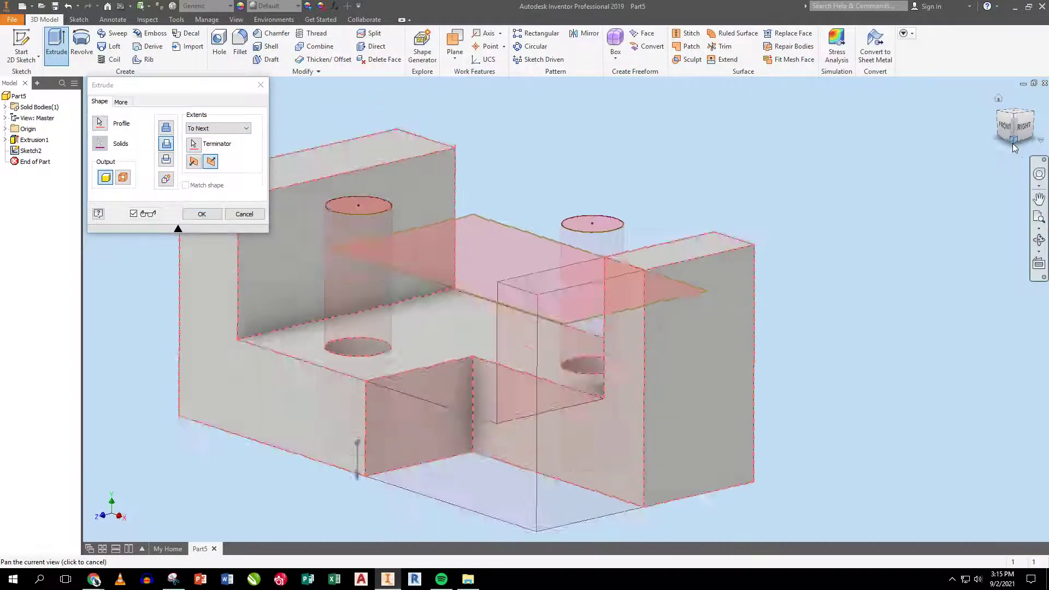
click(202, 215)
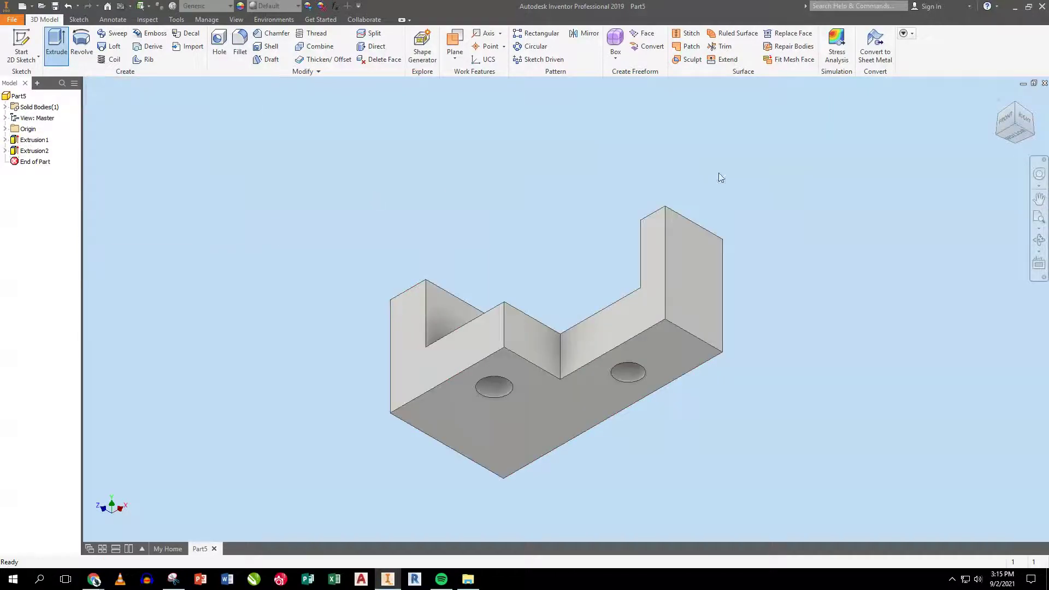
Return to the view from above and save the part to the Desktop as Pg114-1.
click(1016, 108)
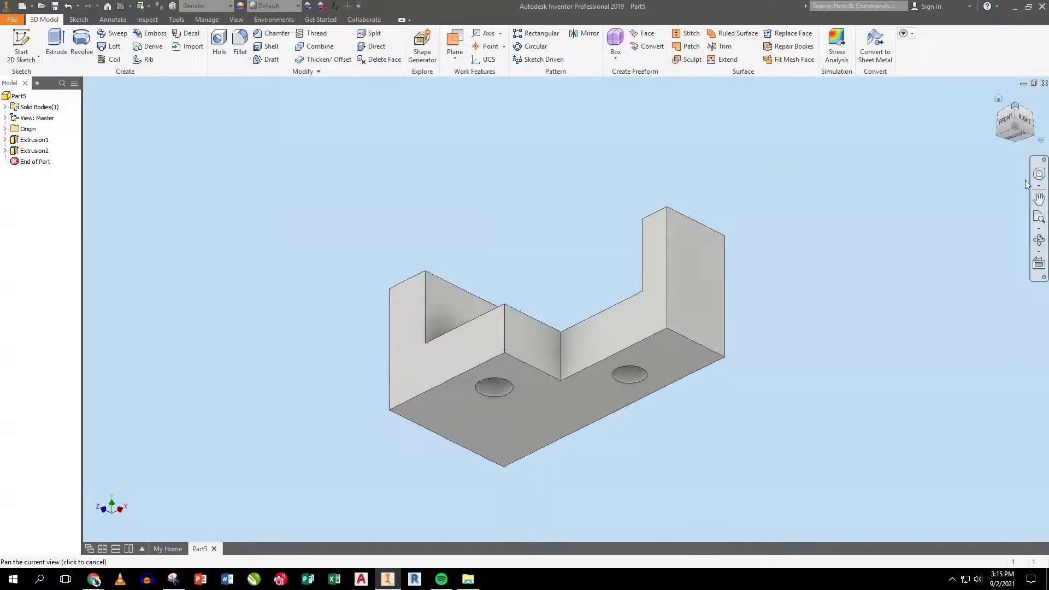
click(55, 6)
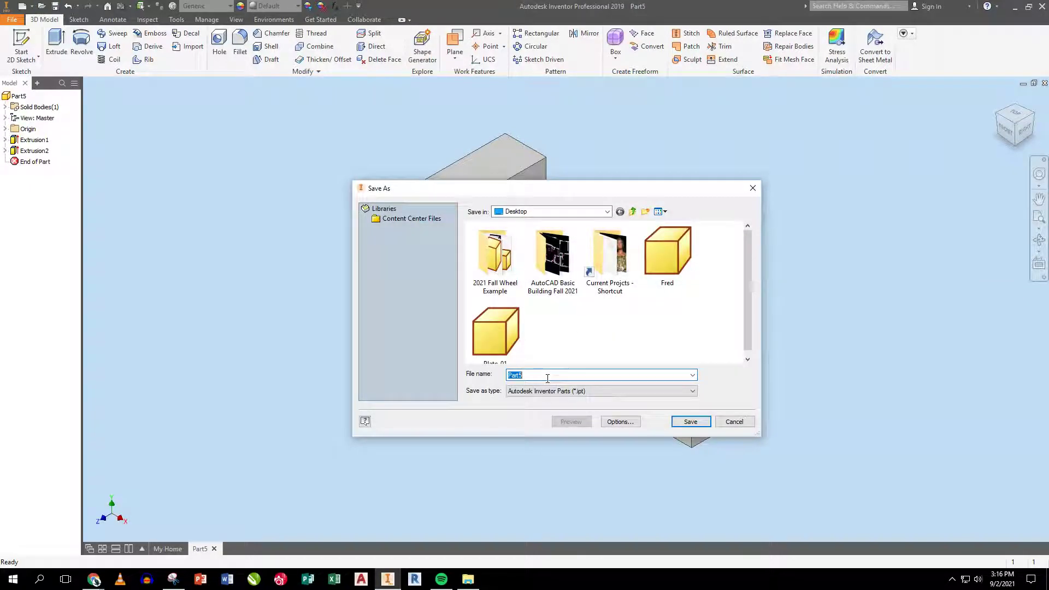
text(FG)
key(BackSpace)
text(g114-1)
key(Return)
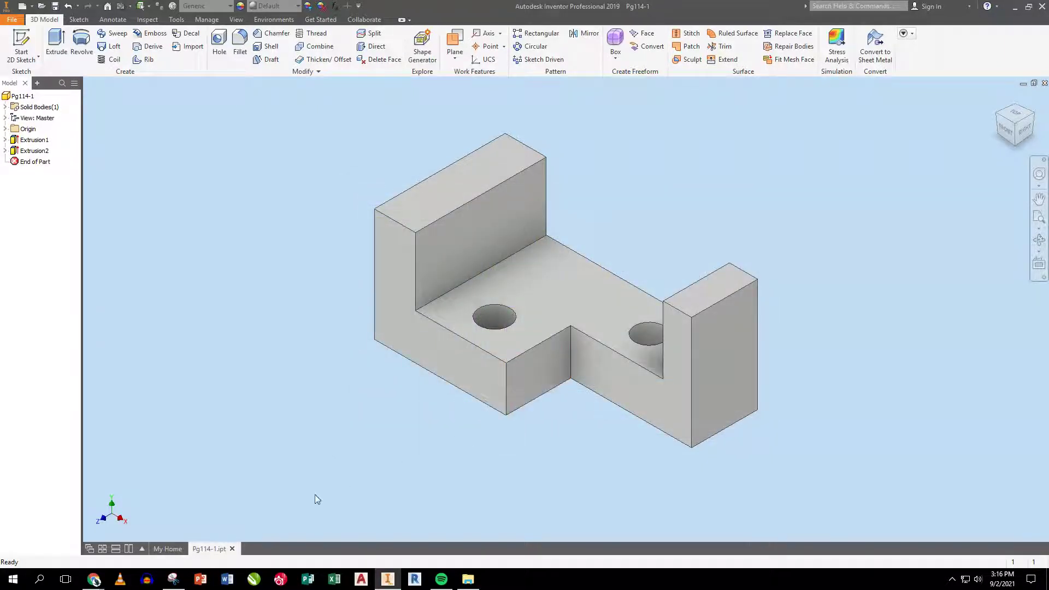
Create another new standard part from the home page, accepting the style library definitions.
click(168, 549)
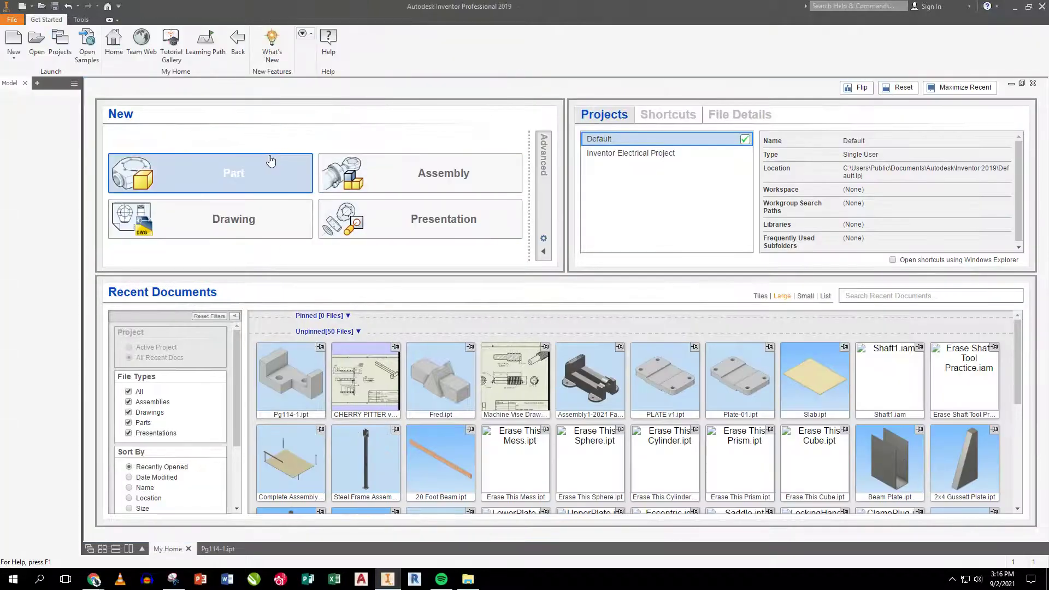
click(239, 171)
click(495, 325)
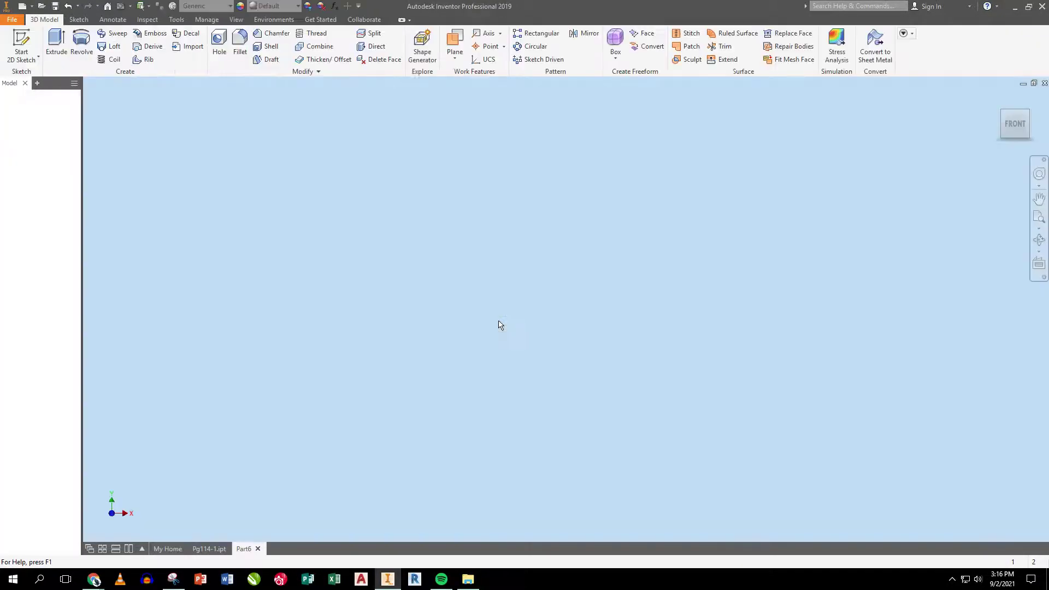
Start a sketch on the front plane and draw a large, wide rectangle with its lower-left corner at the origin.
click(21, 43)
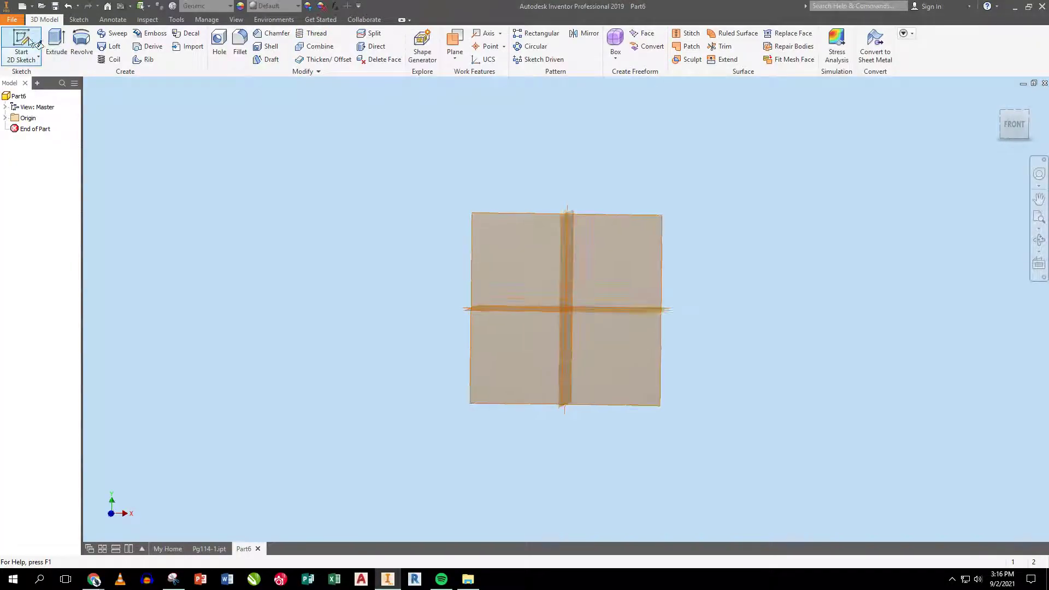
click(480, 160)
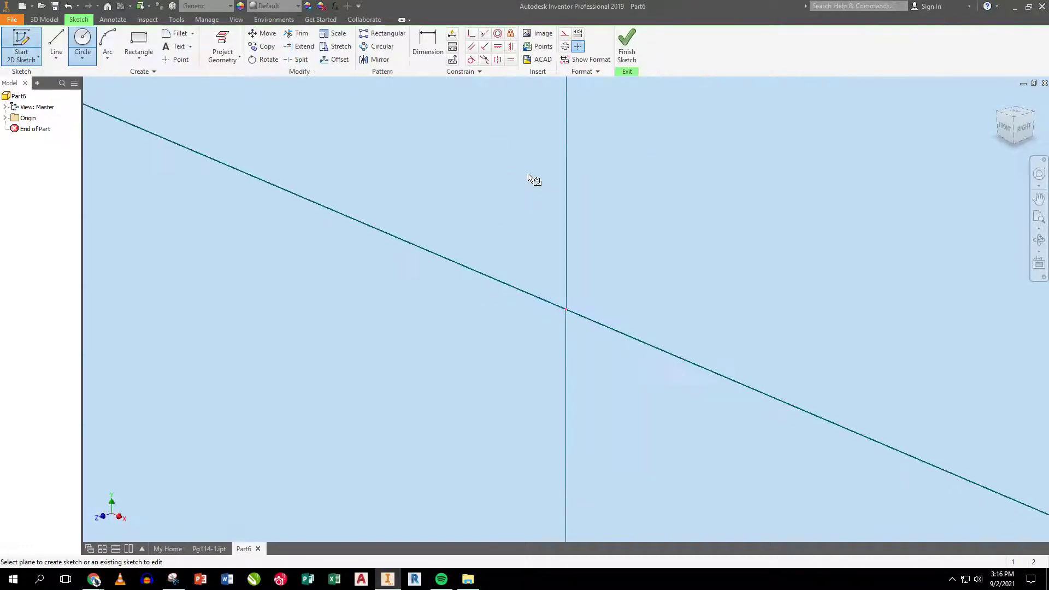
click(138, 43)
mouse_move(506, 231)
middle_down()
mouse_move(384, 271)
mouse_move(218, 355)
mouse_move(213, 391)
mouse_move(227, 382)
mouse_move(181, 411)
mouse_move(135, 480)
middle_up()
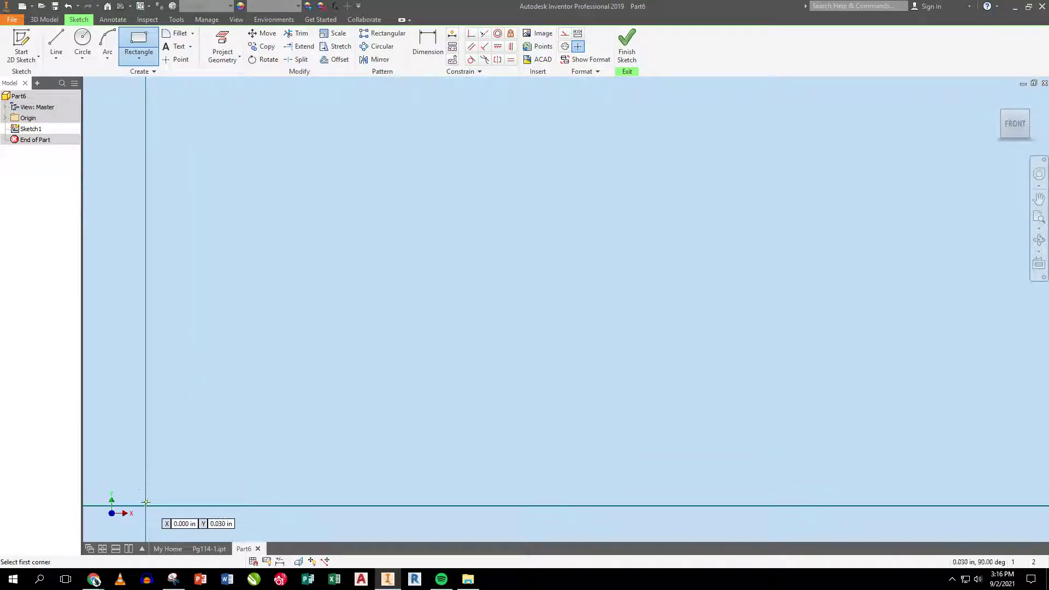
click(146, 505)
click(819, 120)
Sketch two tall rectangles about 2.64 in high over the large rectangle's upper-left and upper-right corners, slightly overhanging its outline.
click(137, 105)
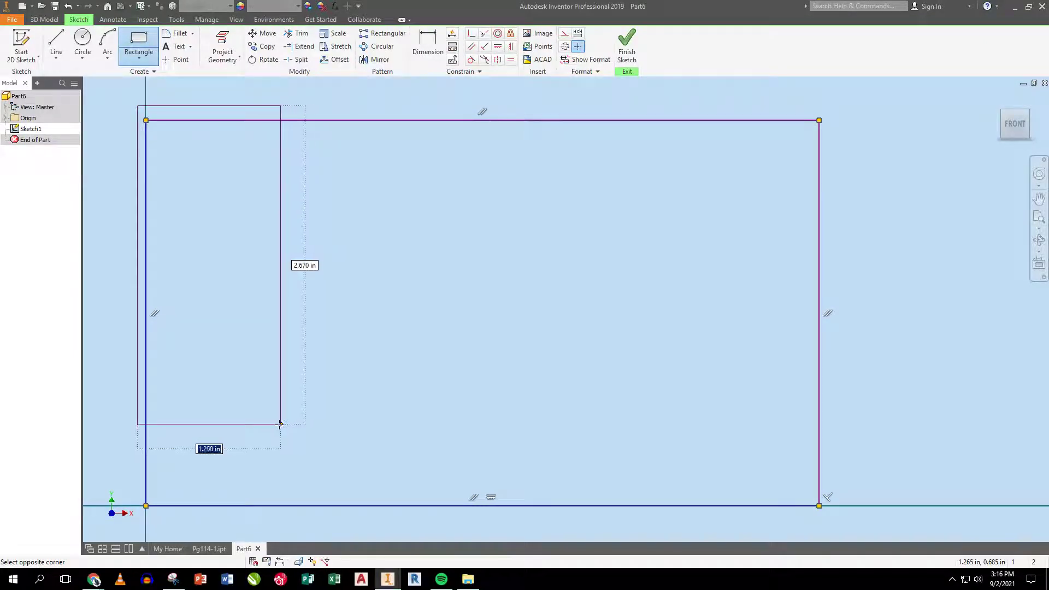
click(262, 421)
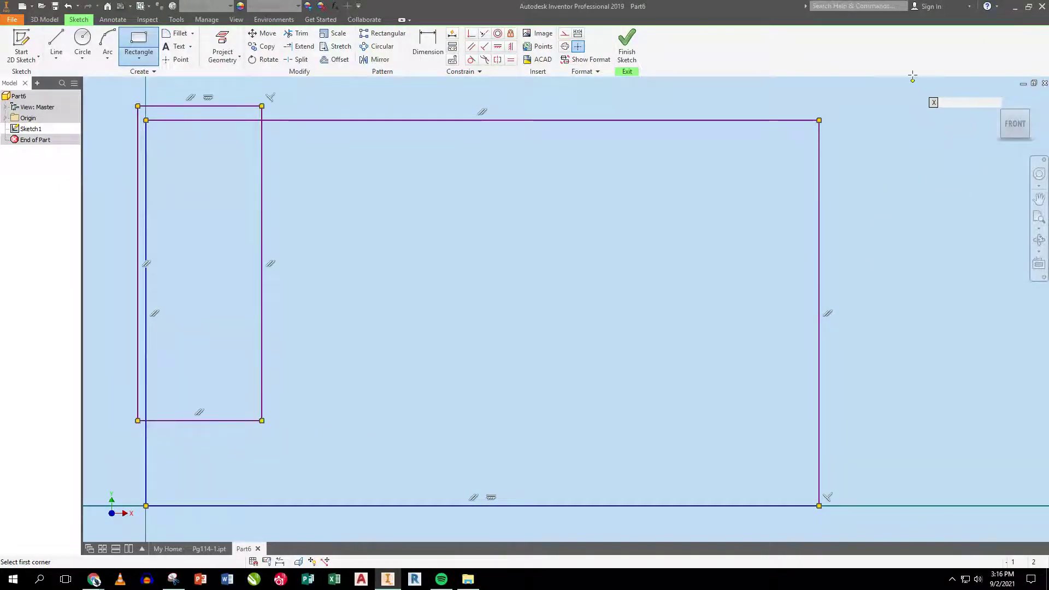
click(863, 105)
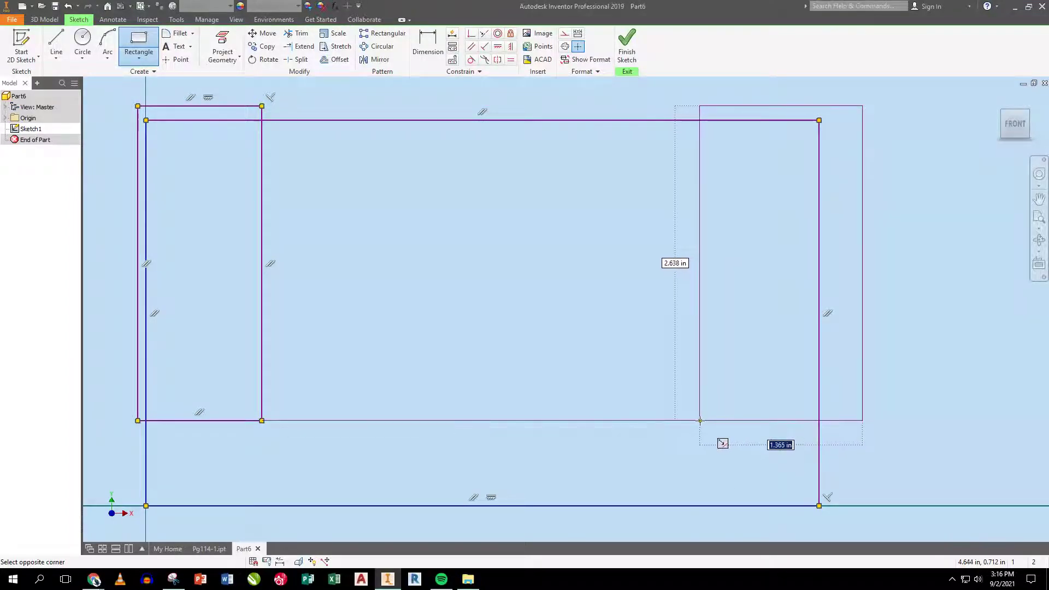
click(700, 420)
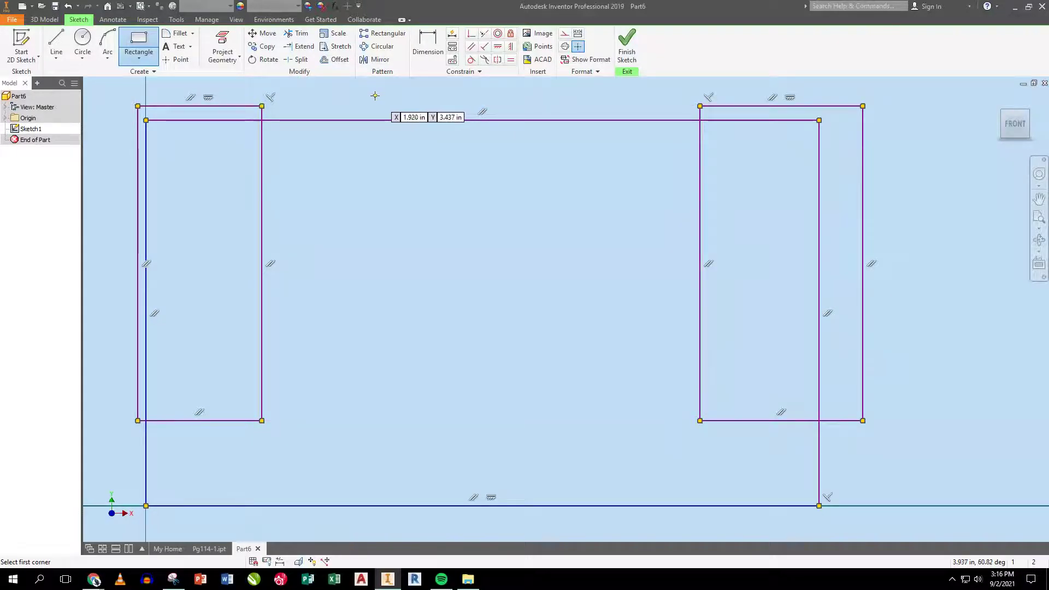
Sketch a rectangle across the middle of the large rectangle's upper edge and a circle centered low beneath it.
click(392, 100)
click(588, 197)
key(c)
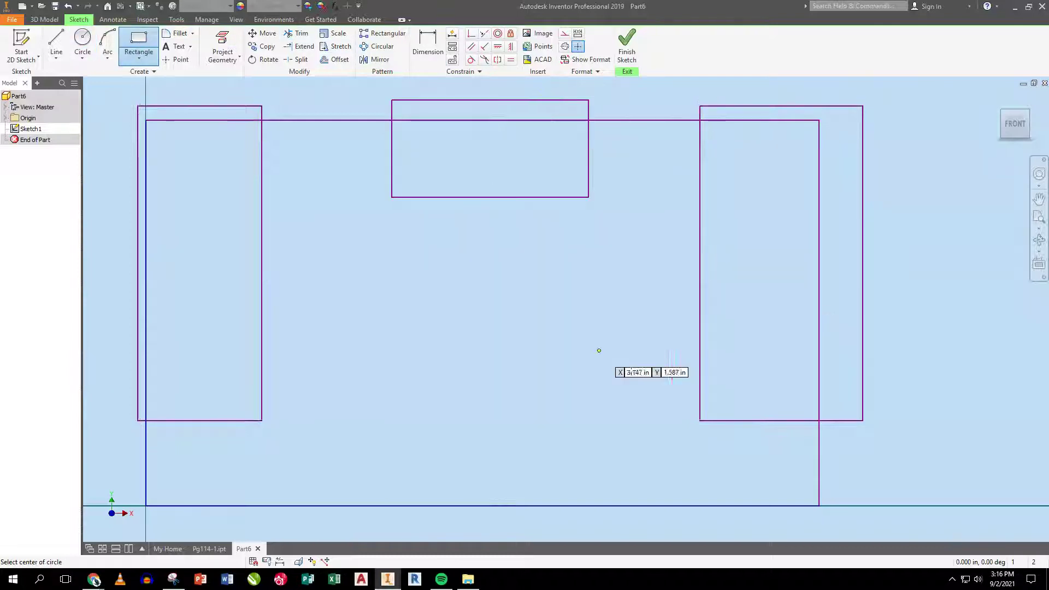
click(487, 416)
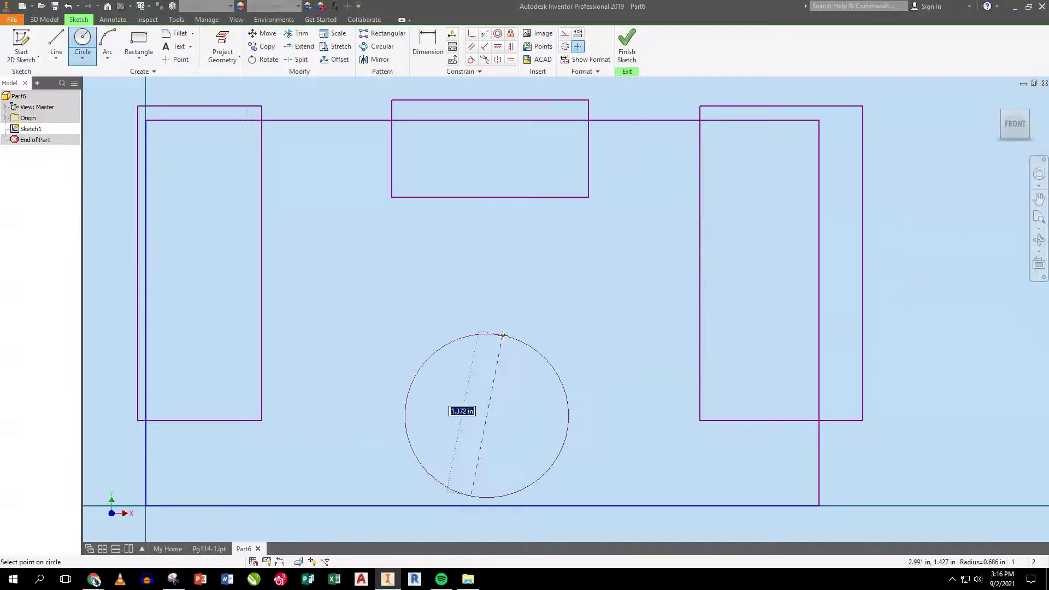
click(502, 356)
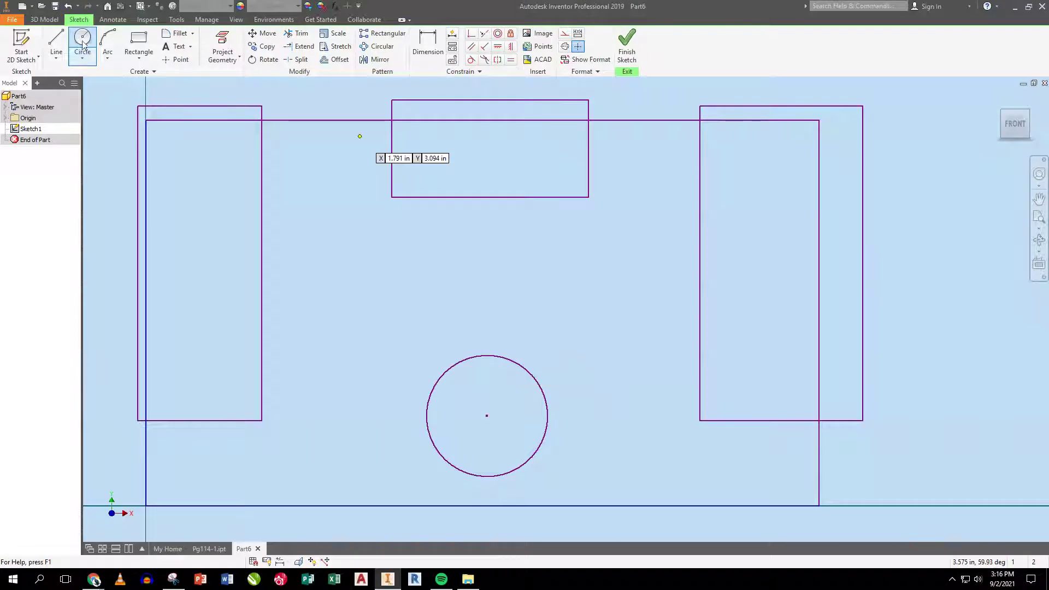
Trim the overlapping lines at the upper-left corner so the outline steps inward above the base.
click(297, 33)
click(224, 106)
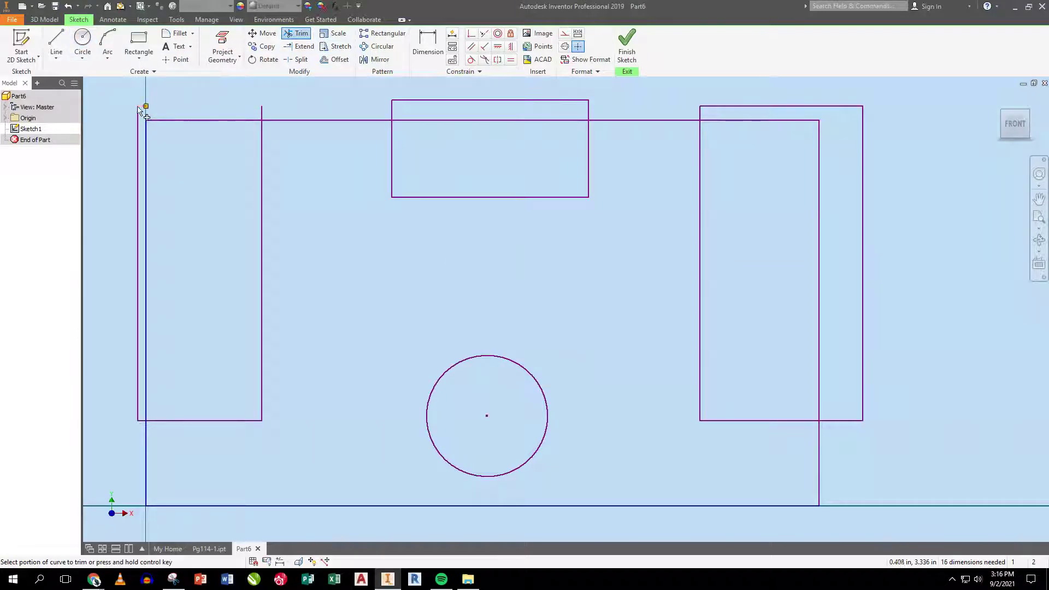
click(164, 120)
click(146, 142)
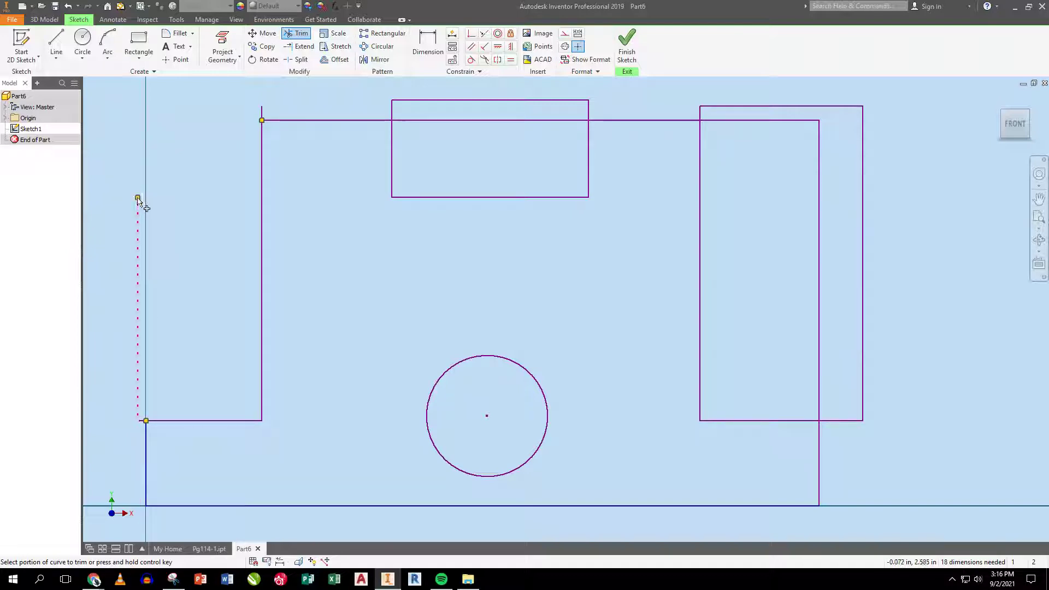
click(264, 112)
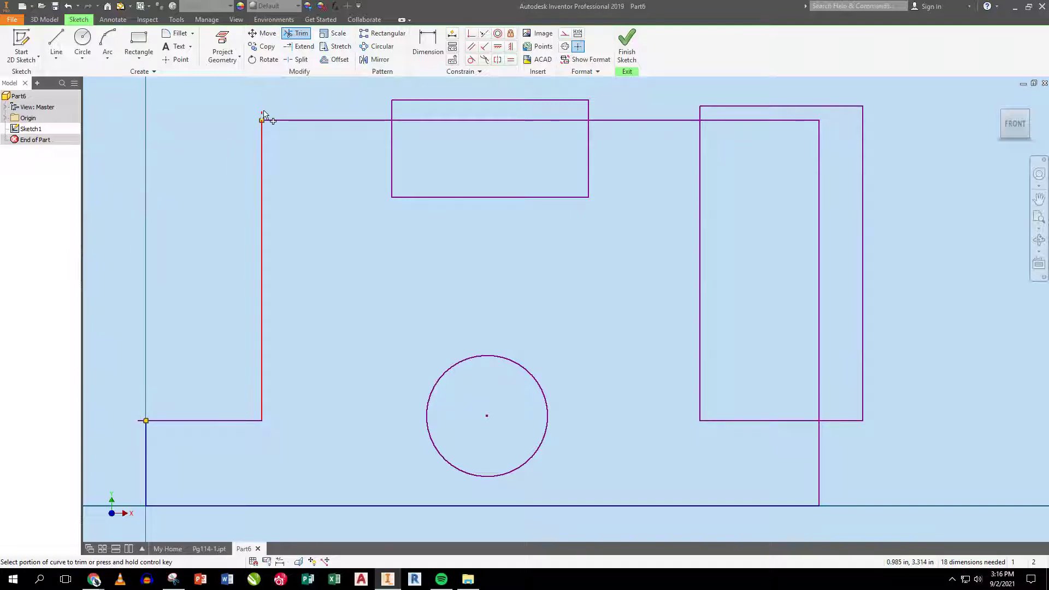
Trim the lines above the middle notch and around the upper-right corner, leaving one closed stepped outline.
click(468, 101)
click(467, 121)
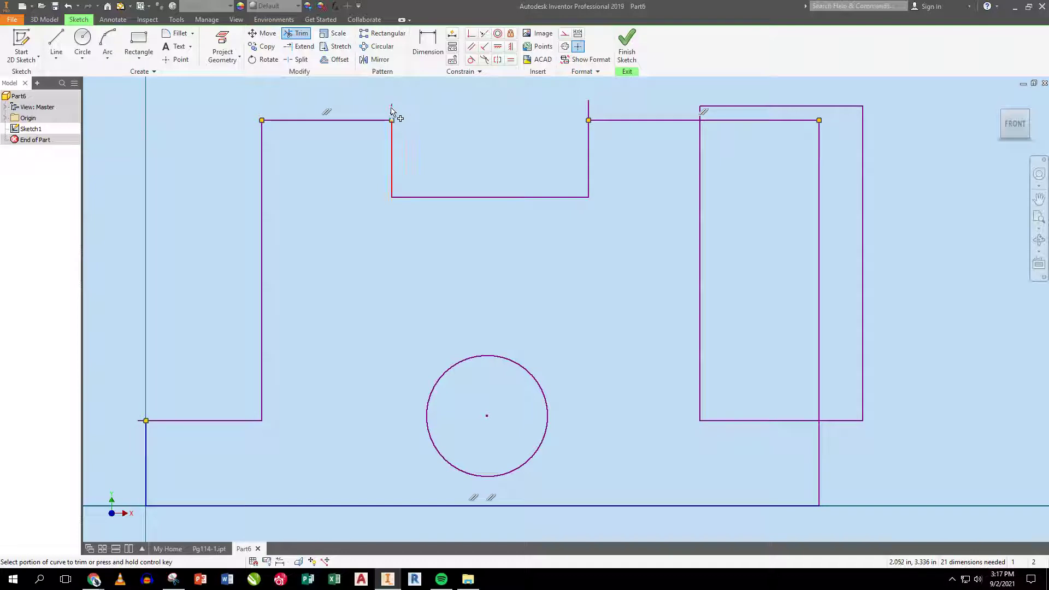
click(588, 112)
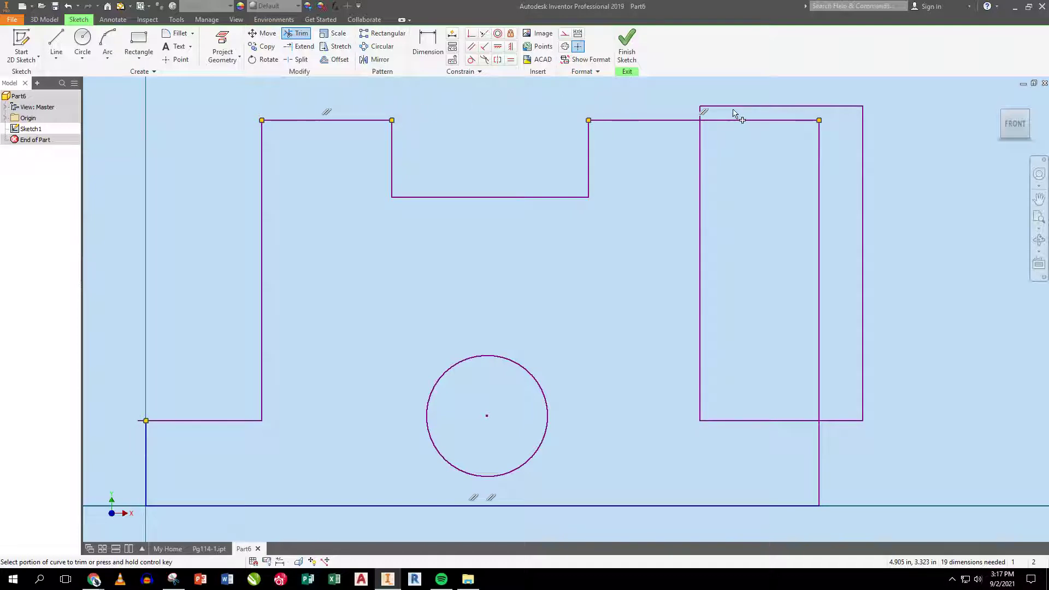
click(863, 159)
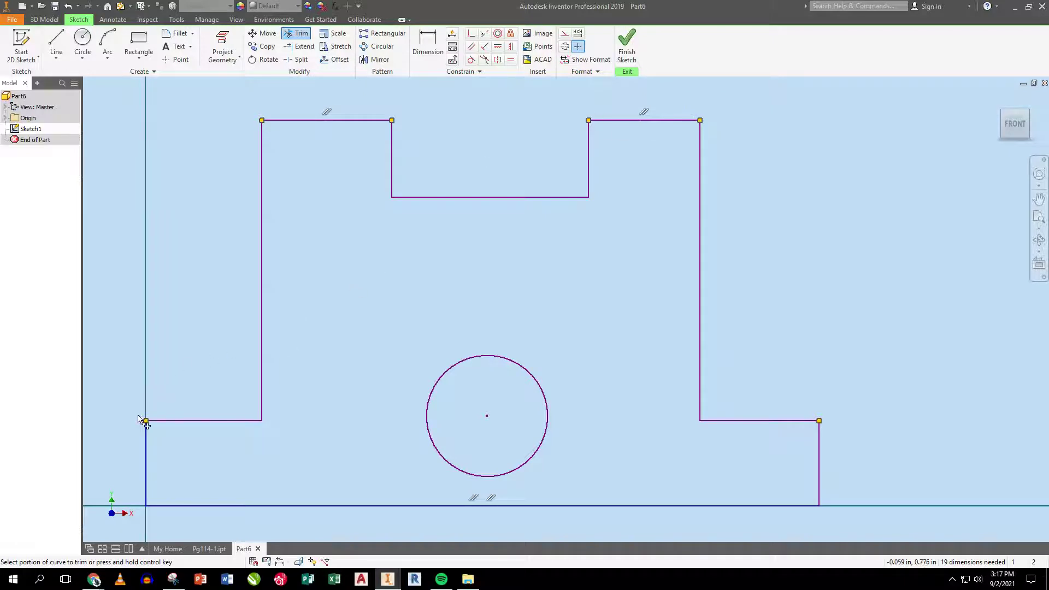
right_click(382, 298)
click(377, 354)
Move the circle slightly upward within the profile and finish the sketch.
drag(487, 417, 485, 370)
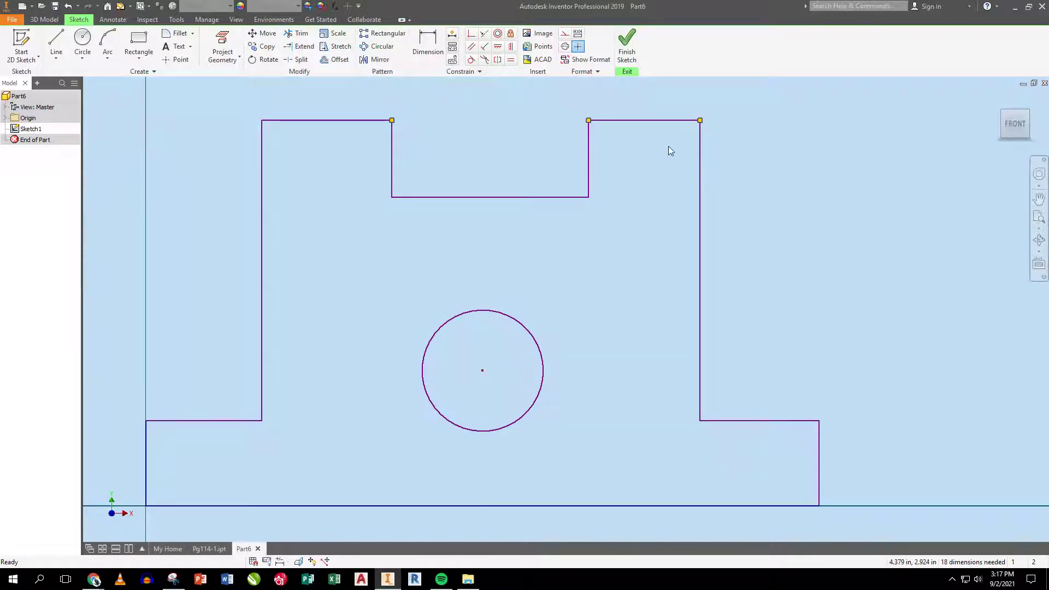
click(628, 47)
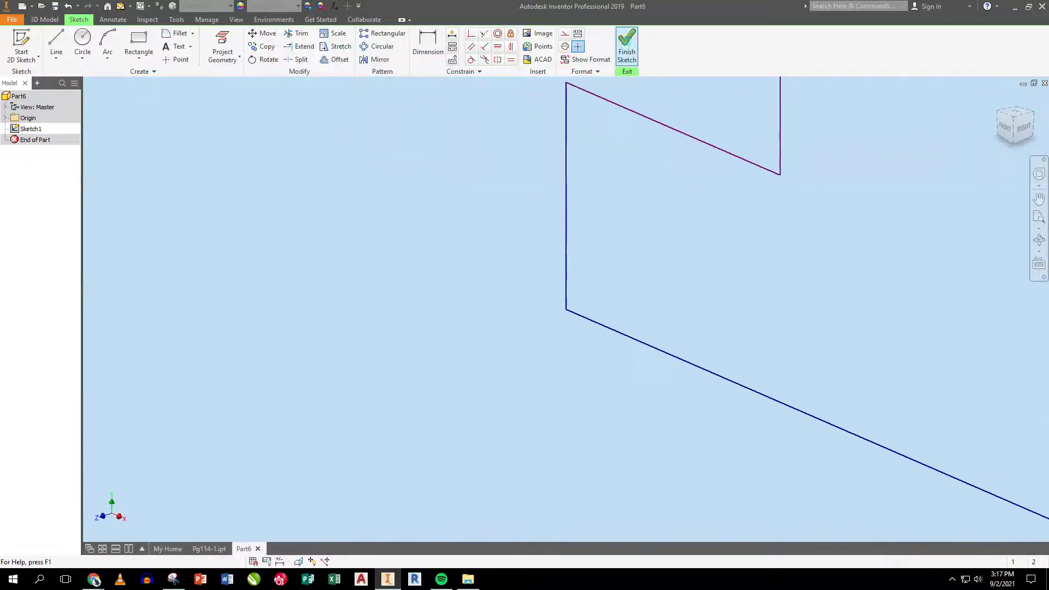
click(1038, 219)
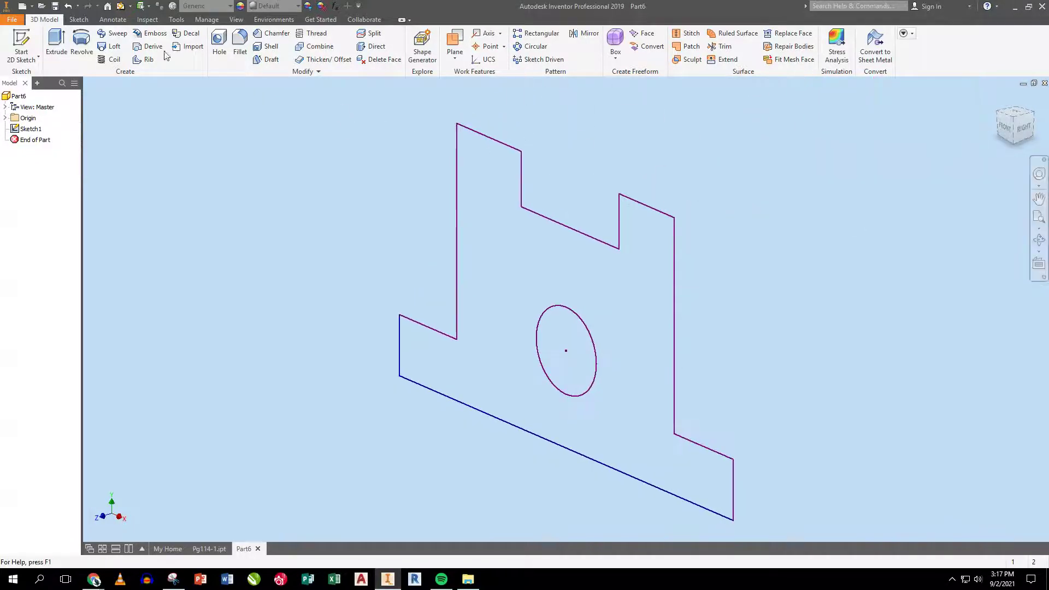
Extrude the stepped profile around the circle to a distance of 3.875 in.
click(56, 46)
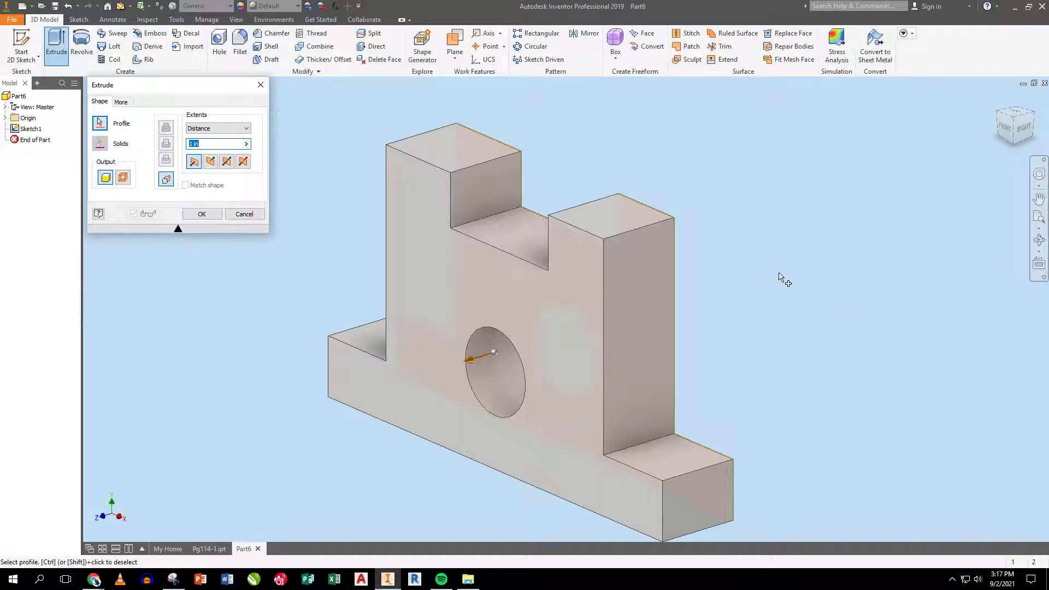
scroll(776, 279, down, 2)
drag(583, 339, 468, 370)
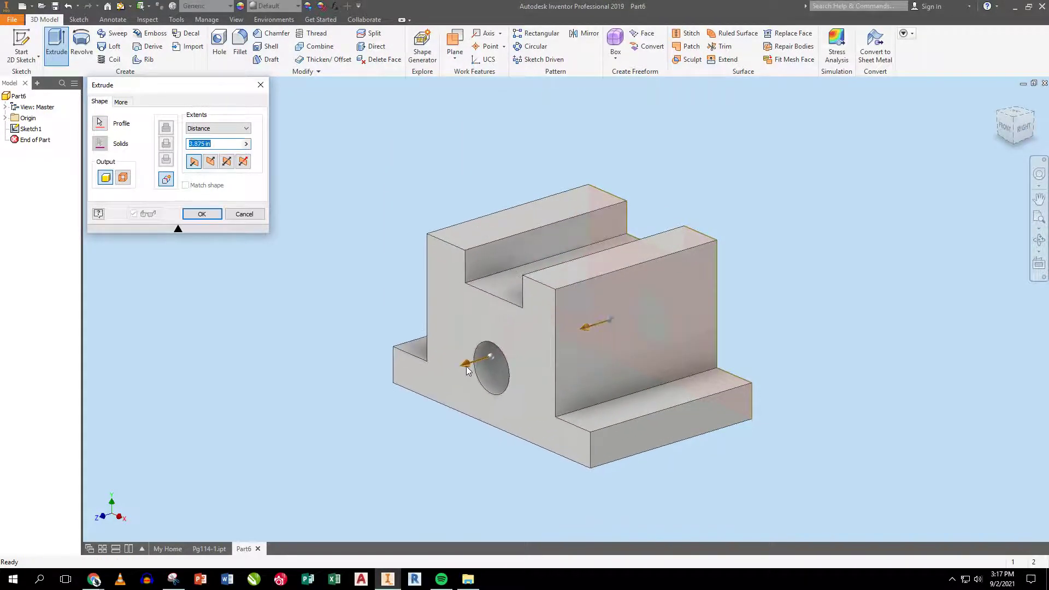
click(218, 213)
Start a sketch on the base's right side face and draw a rectangle about 1.2 in high across the block's upper edge.
click(670, 422)
click(677, 424)
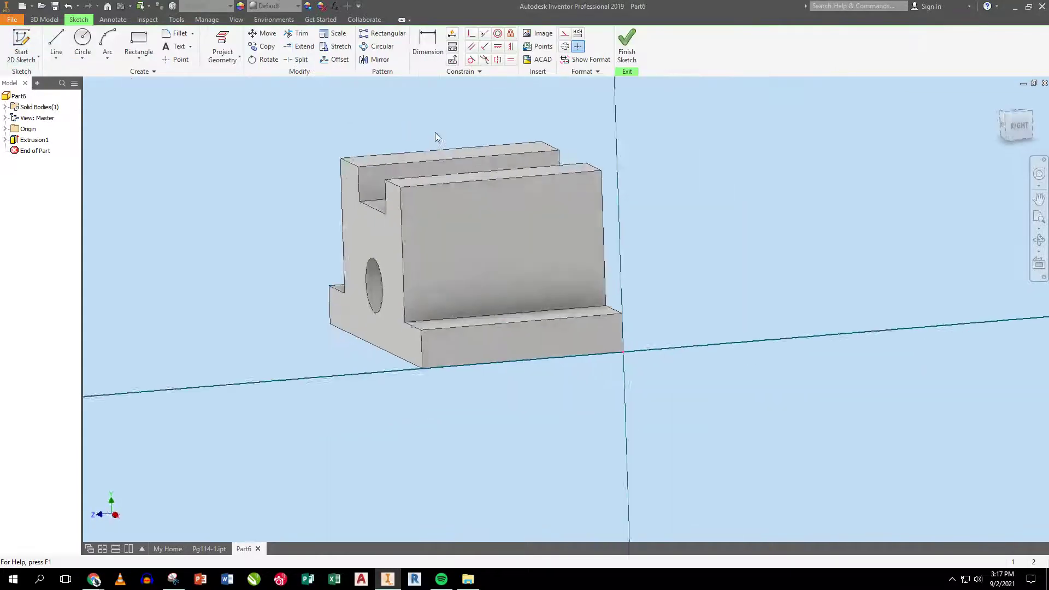
click(138, 41)
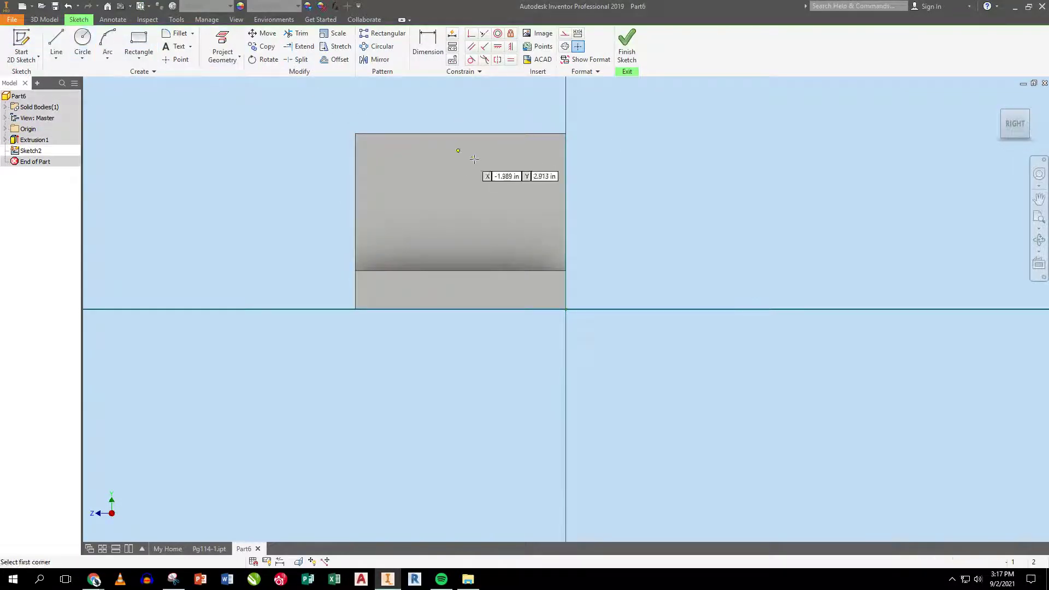
click(400, 114)
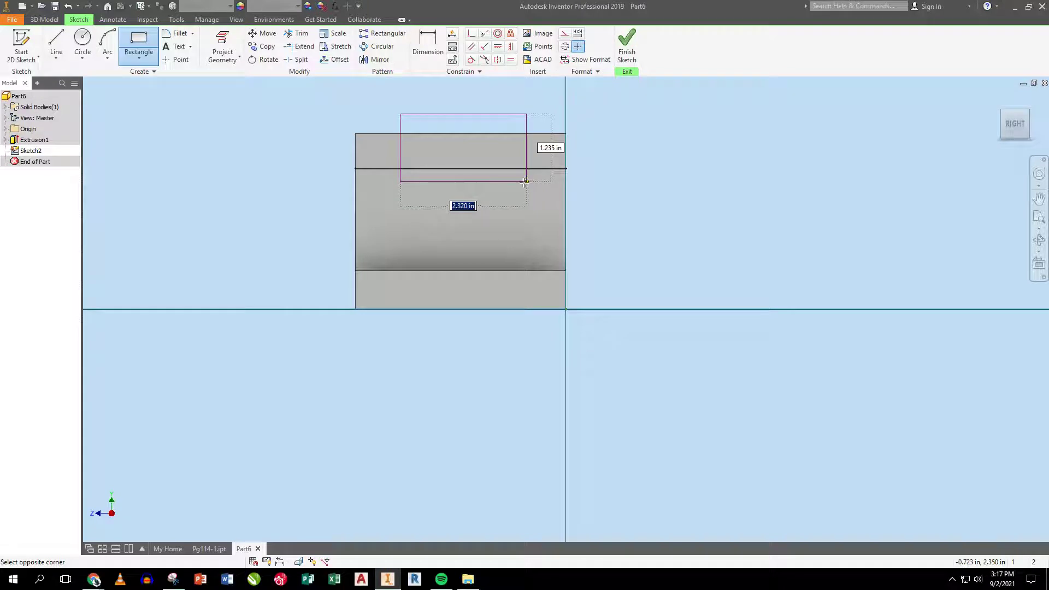
click(521, 182)
Finish the sketch and extrude the rectangle as a cut through both upright walls.
click(626, 47)
key(e)
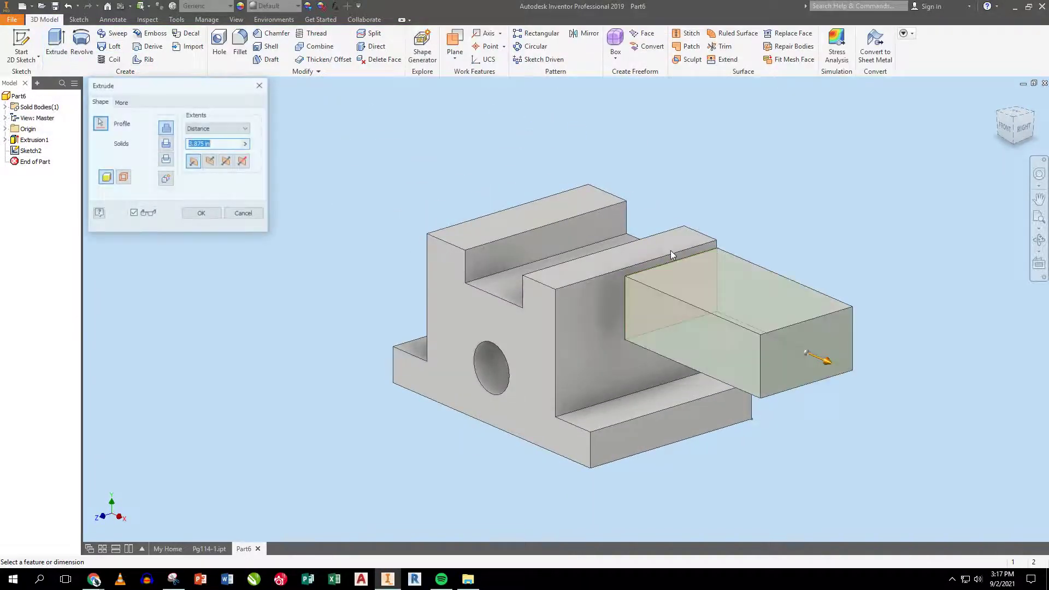
click(166, 144)
drag(519, 226, 477, 215)
click(200, 215)
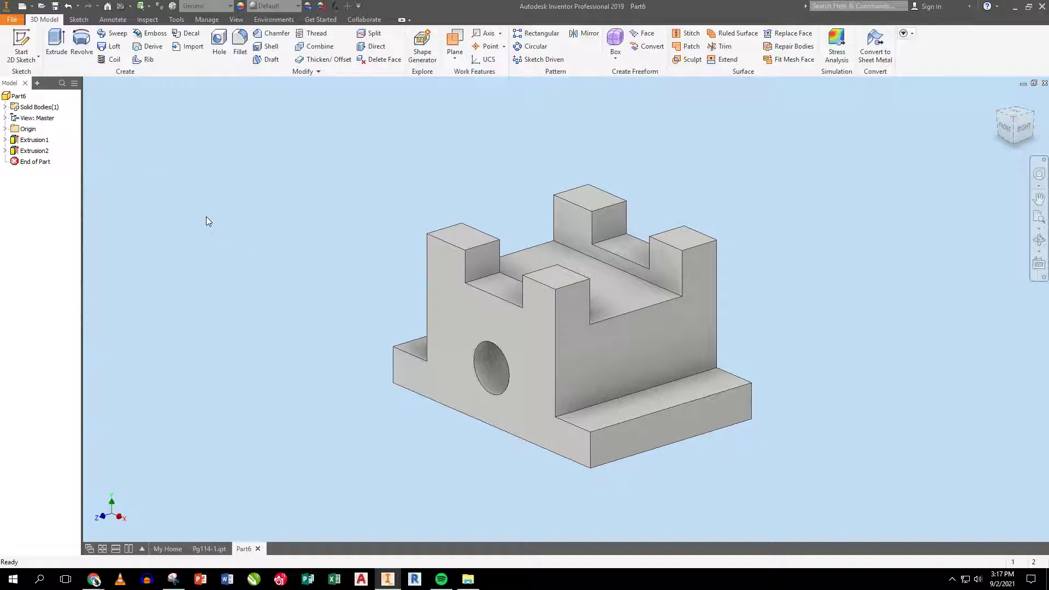
Save the part to the Desktop as Pg-114-2.
click(55, 7)
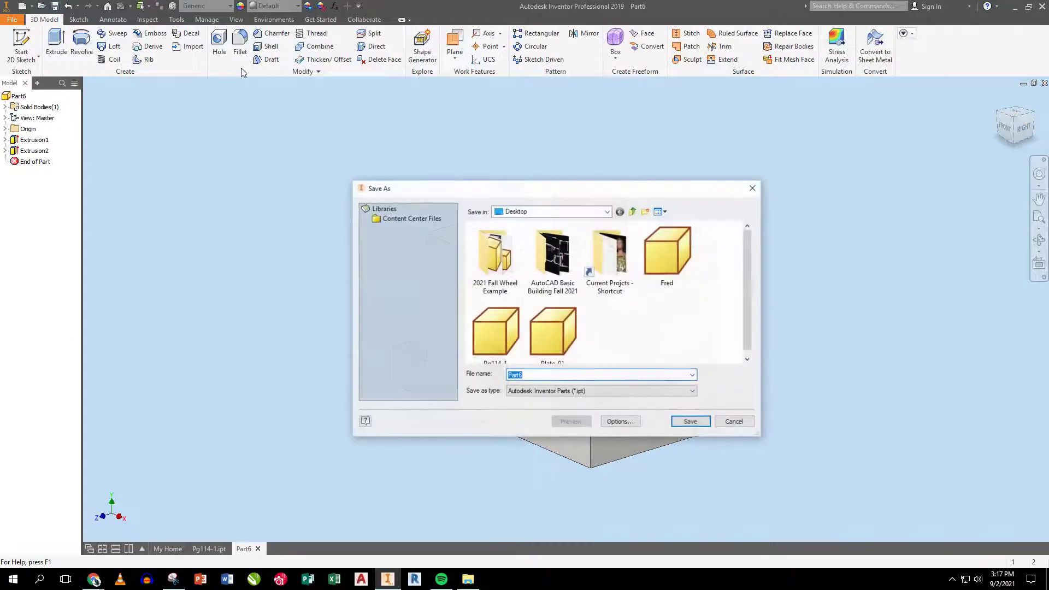
text(Pg-114-2)
key(Return)
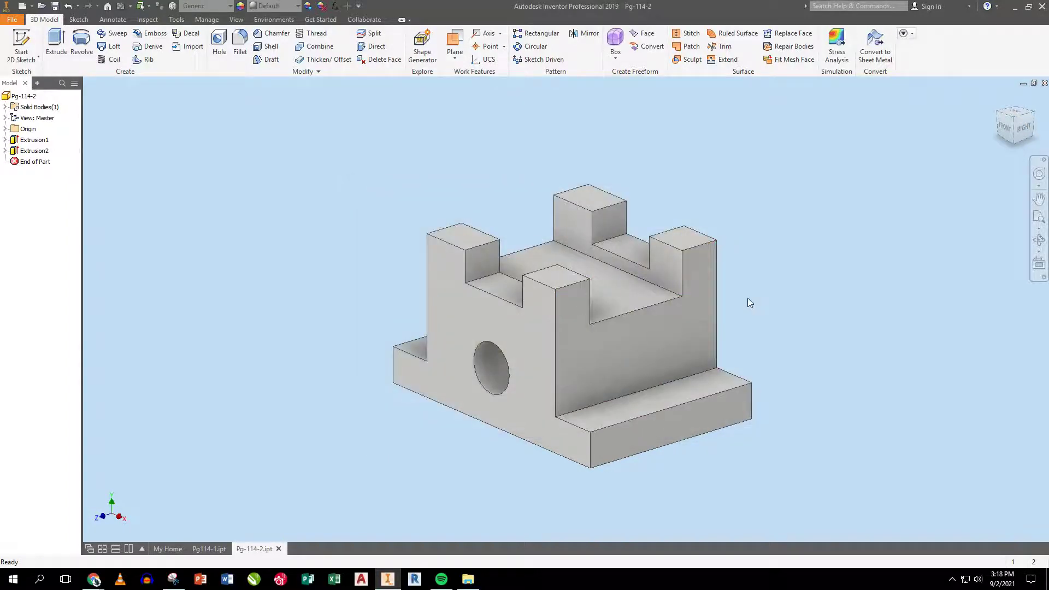
Create a third standard part from the home page, accepting the style library definitions.
click(167, 548)
click(271, 178)
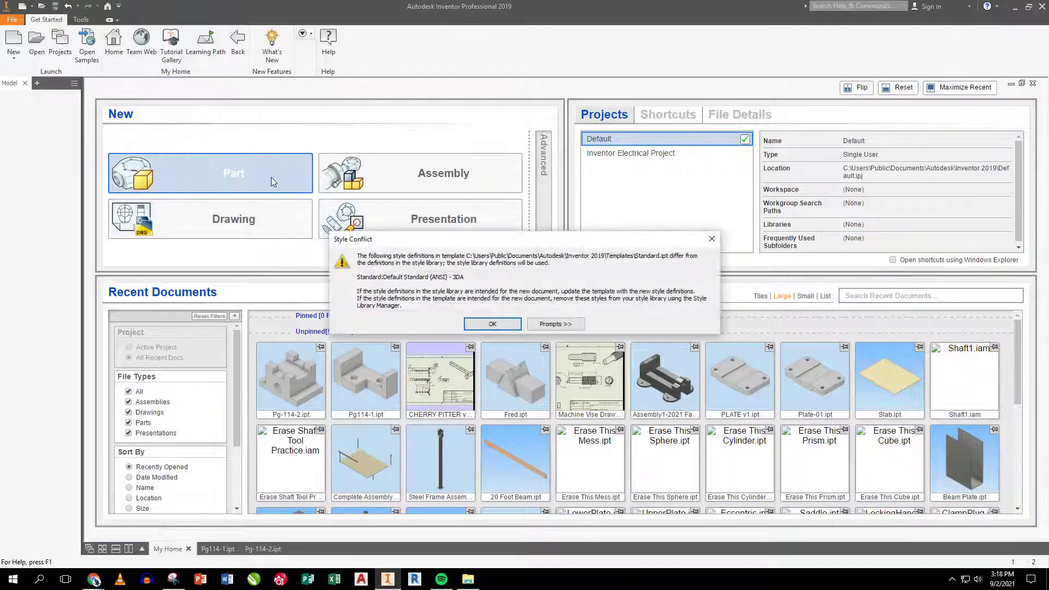
click(504, 326)
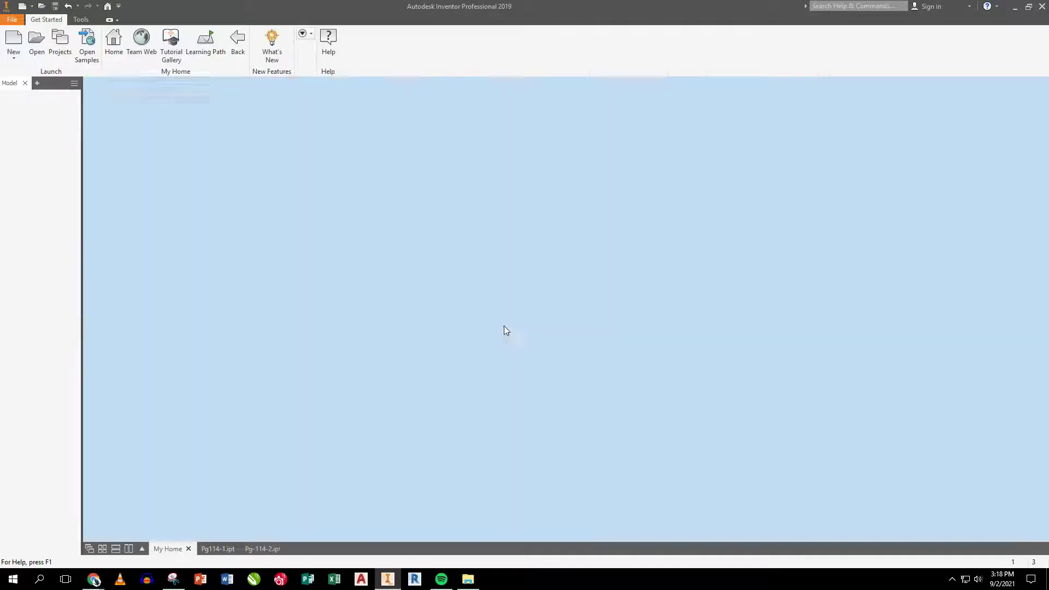
Start a sketch on the horizontal plane, turn the view upright, and draw a wide rectangle from the origin.
click(32, 41)
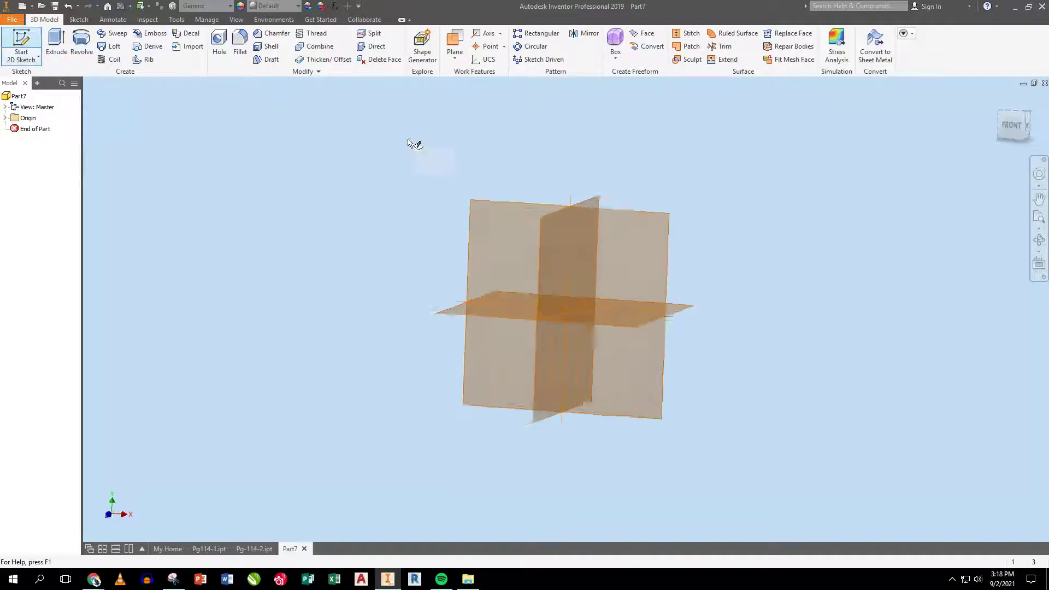
click(571, 346)
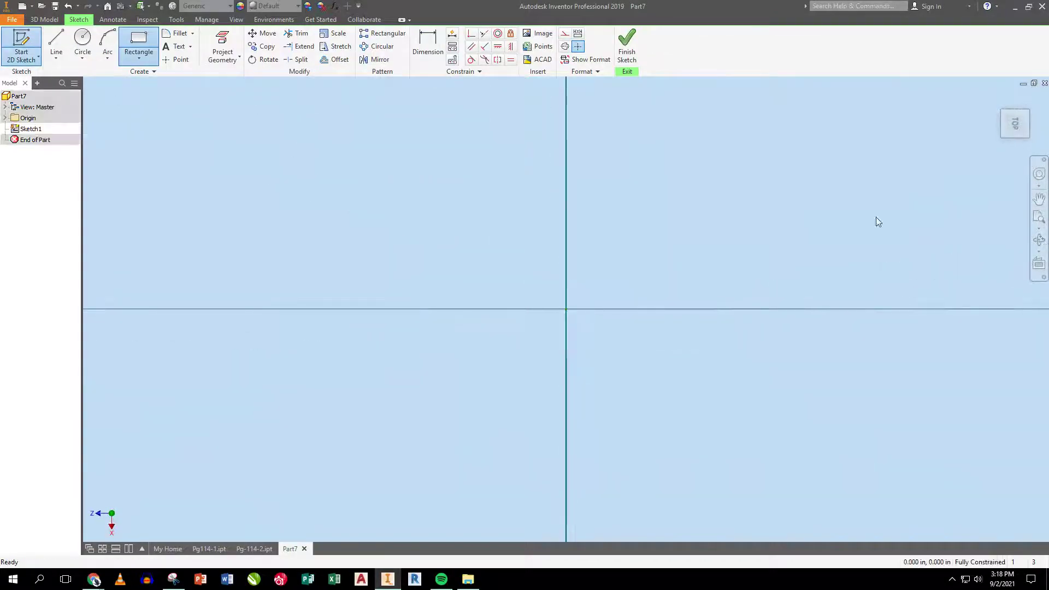
click(1033, 101)
middle_drag(738, 265, 493, 388)
click(139, 46)
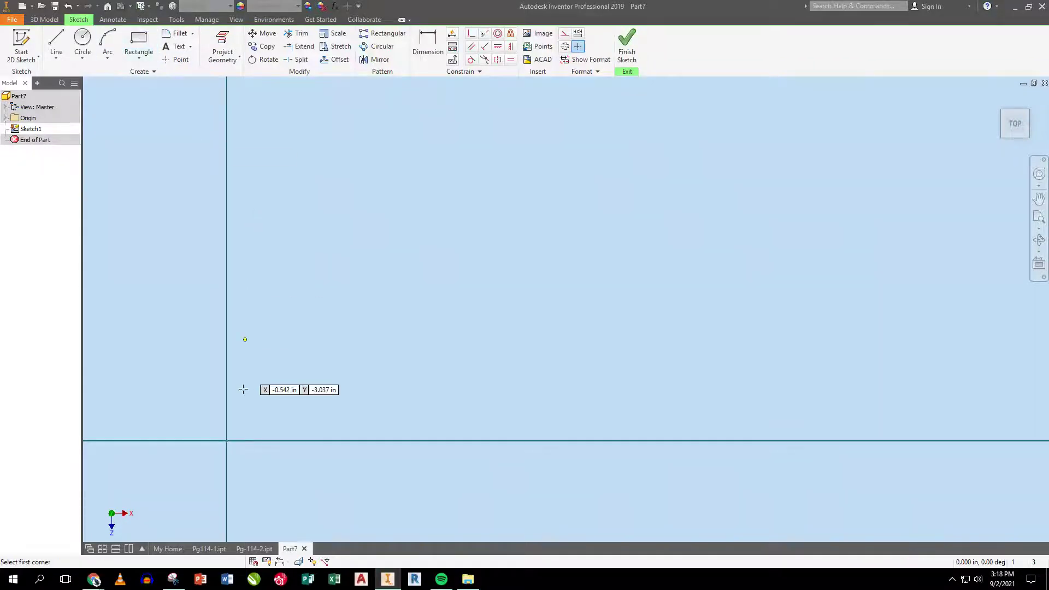
click(227, 441)
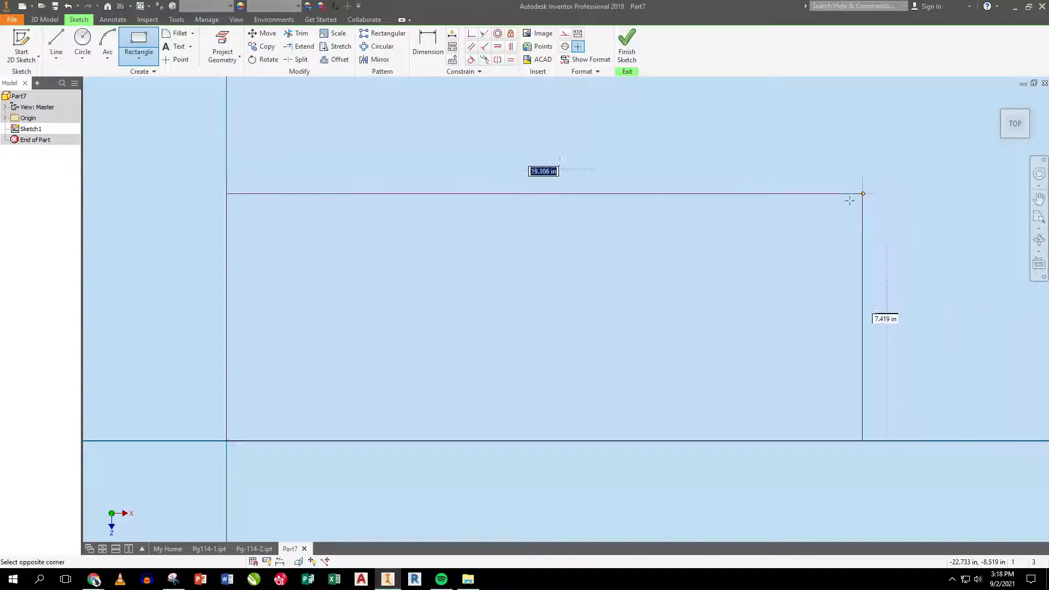
click(813, 203)
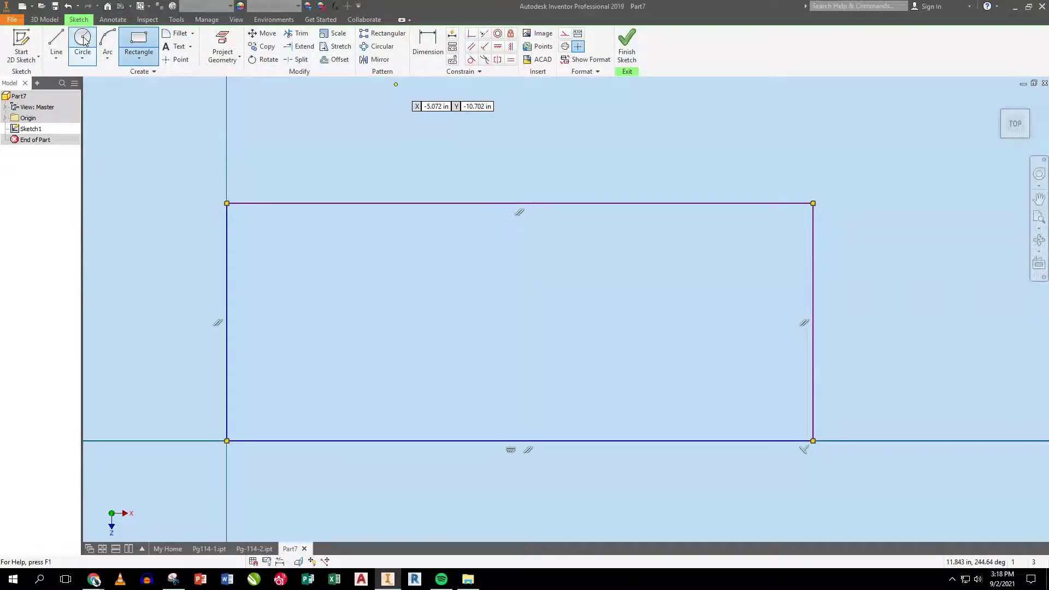
Draw a horizontal center-to-center slot along the rectangle's mid-height, from inside the rectangle to beyond its right edge.
click(141, 64)
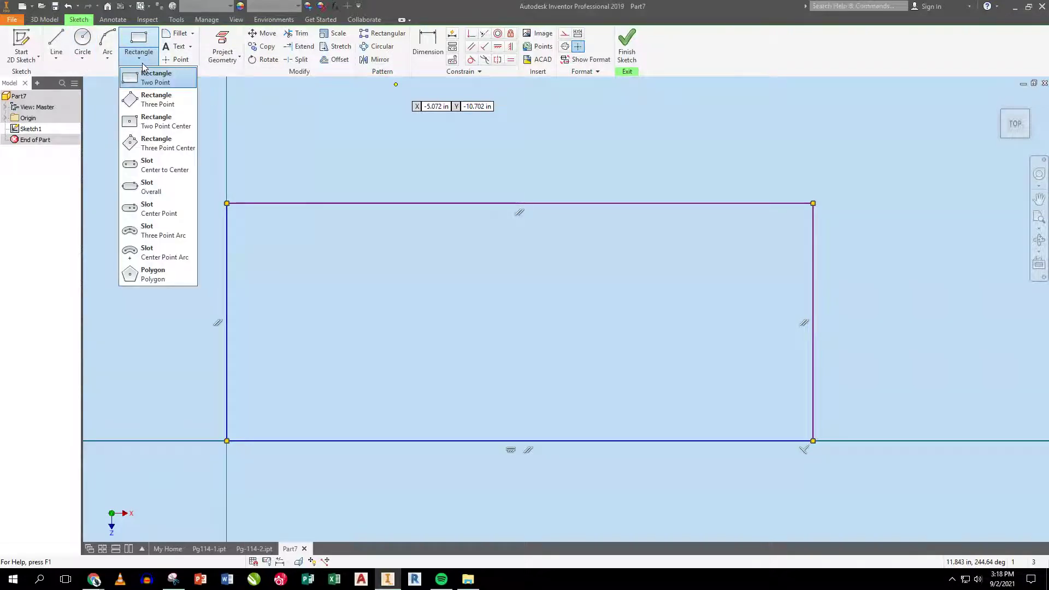
click(146, 173)
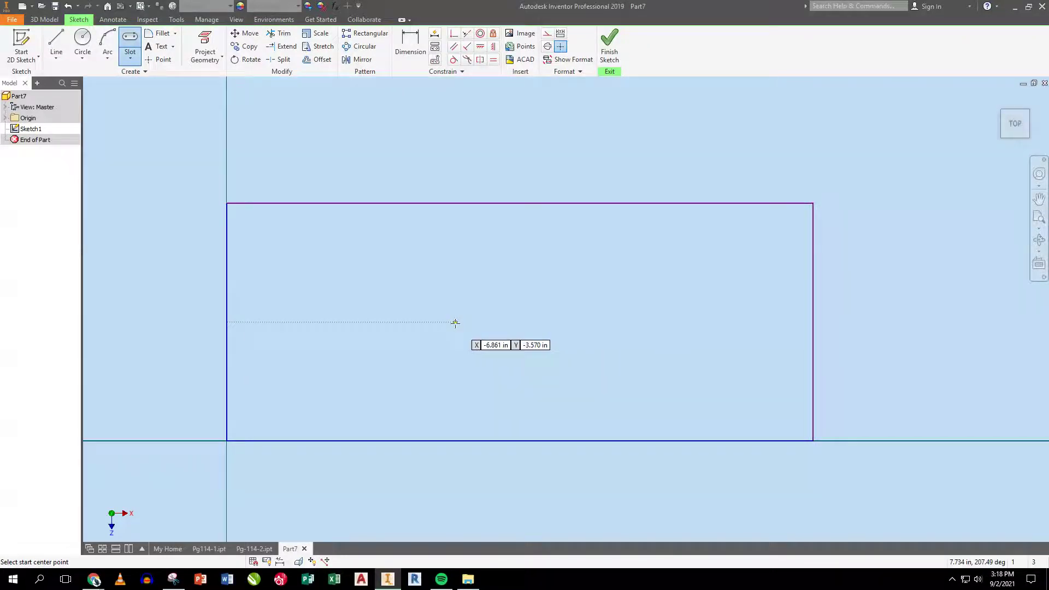
click(409, 322)
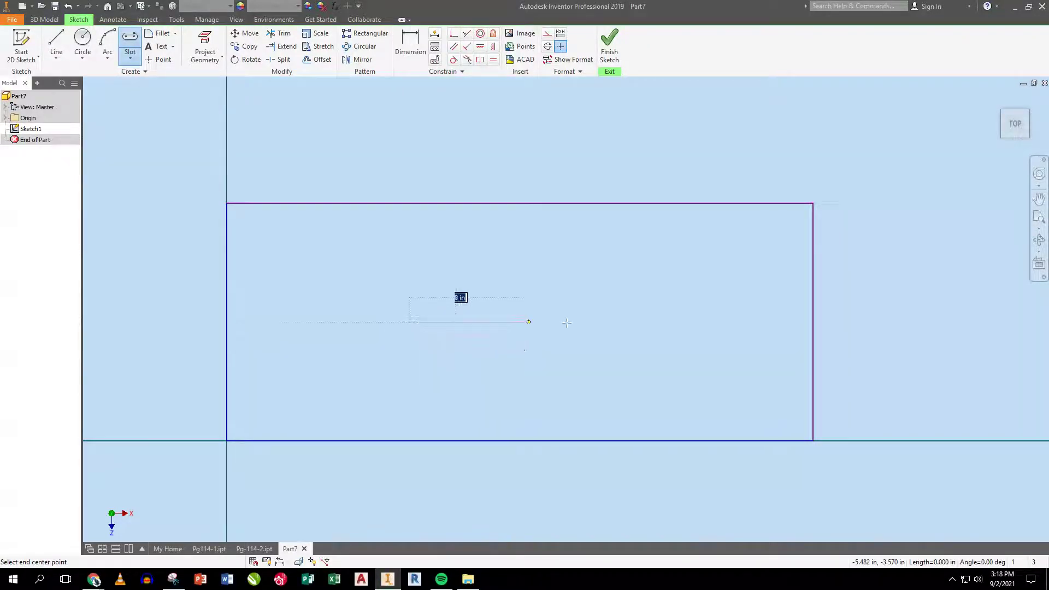
click(944, 322)
click(939, 280)
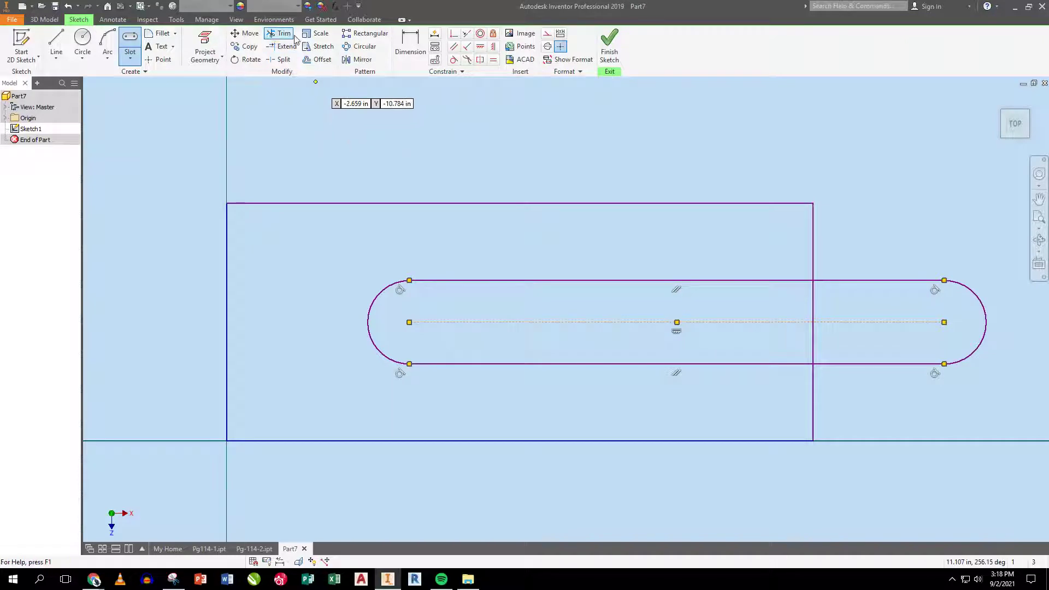
Trim the slot outside the rectangle and the edge segment across its opening, and finish the sketch.
click(272, 36)
click(865, 282)
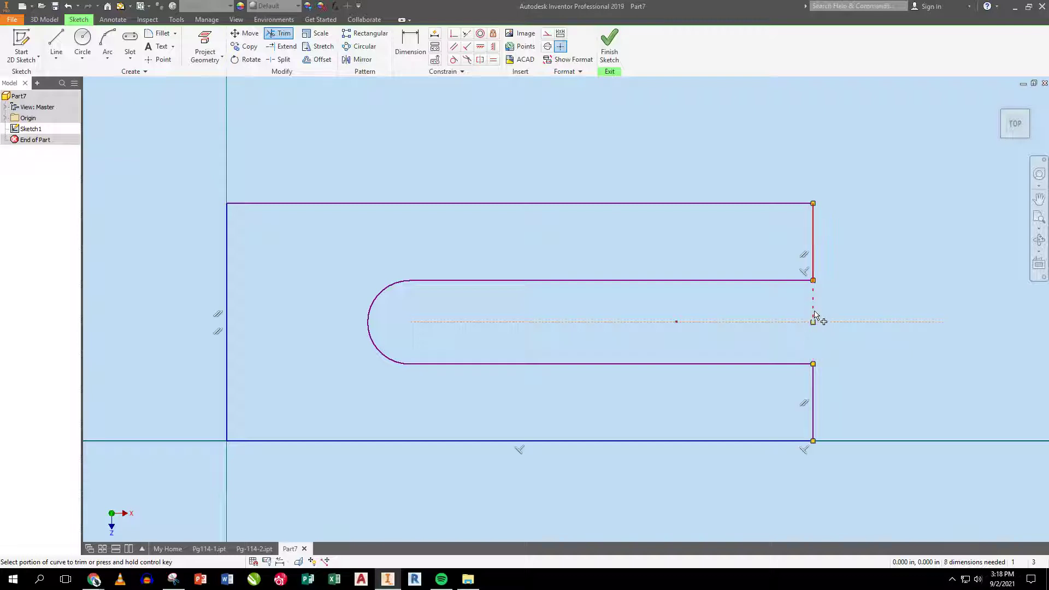
click(609, 47)
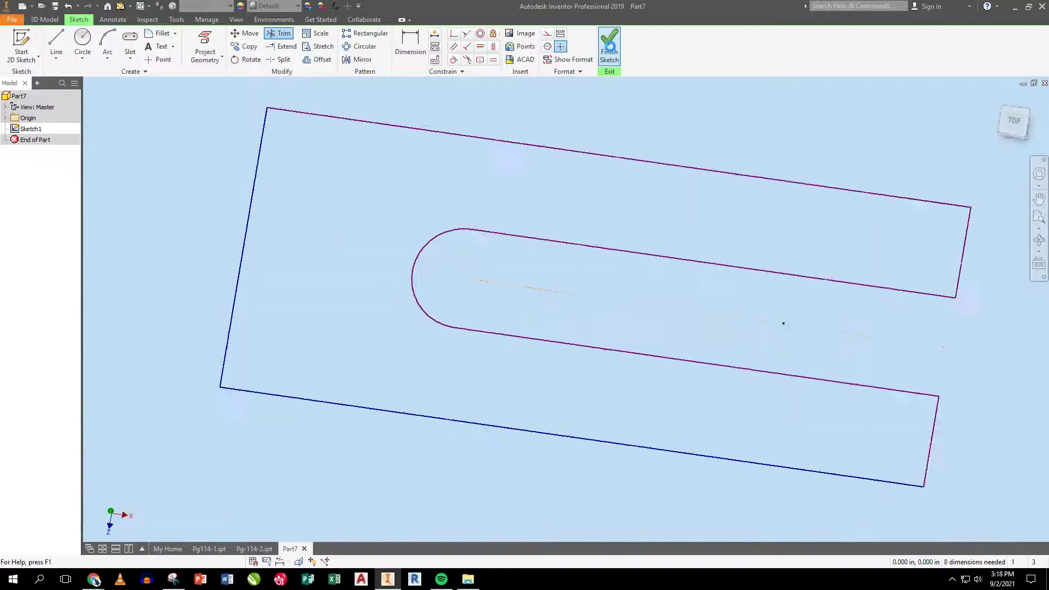
Extrude the U-shaped profile upward about 2.125 in.
click(1040, 218)
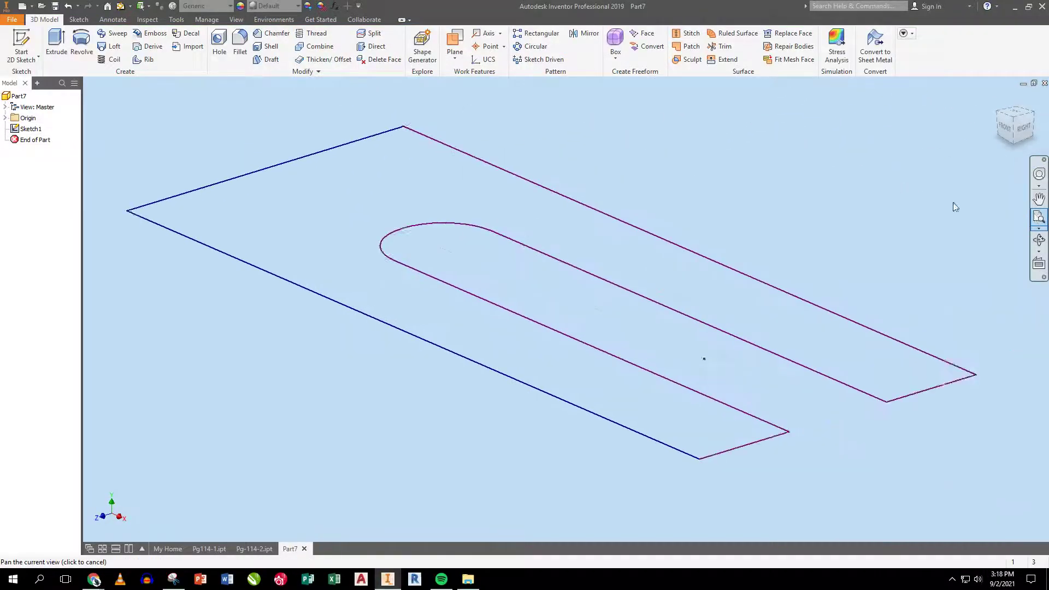
click(56, 47)
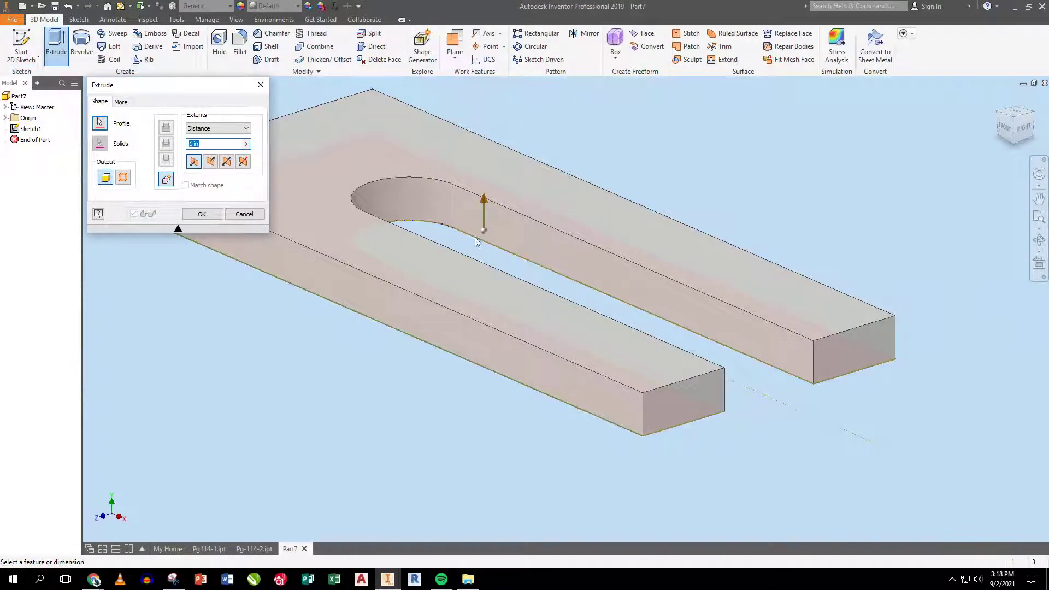
drag(487, 204, 475, 170)
key(Return)
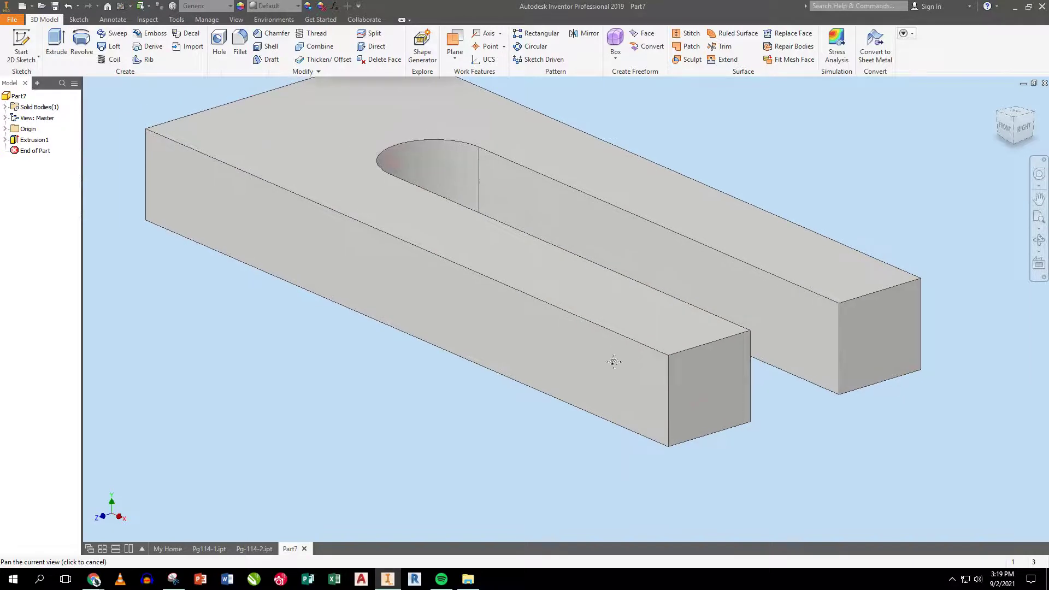
Sketch a full-width rectangle about 3.1 in deep on the top face at the end opposite the slot opening.
scroll(618, 365, up, 3)
click(421, 282)
click(23, 47)
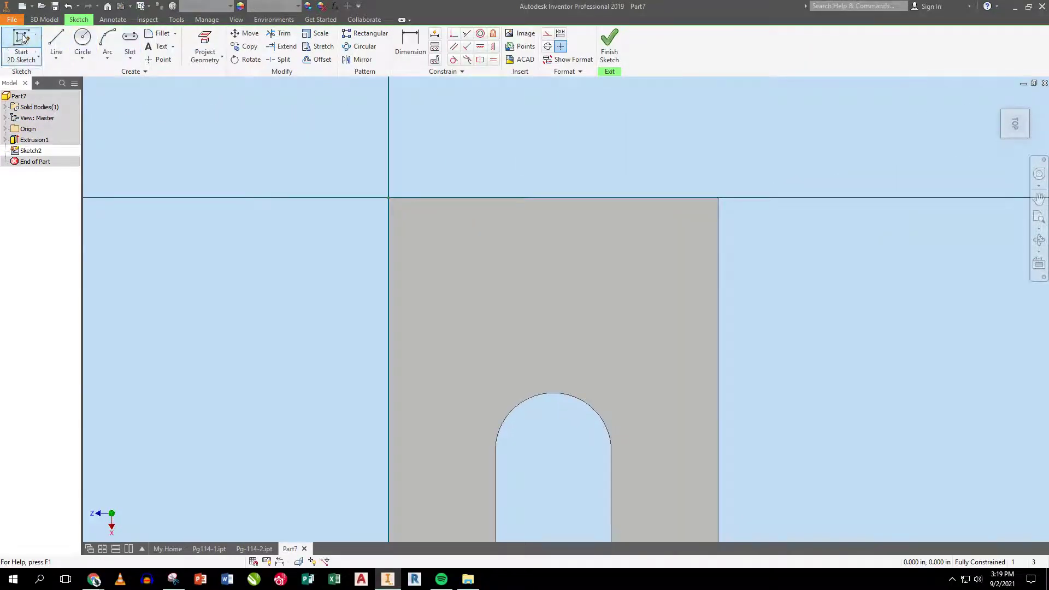
click(130, 56)
click(154, 77)
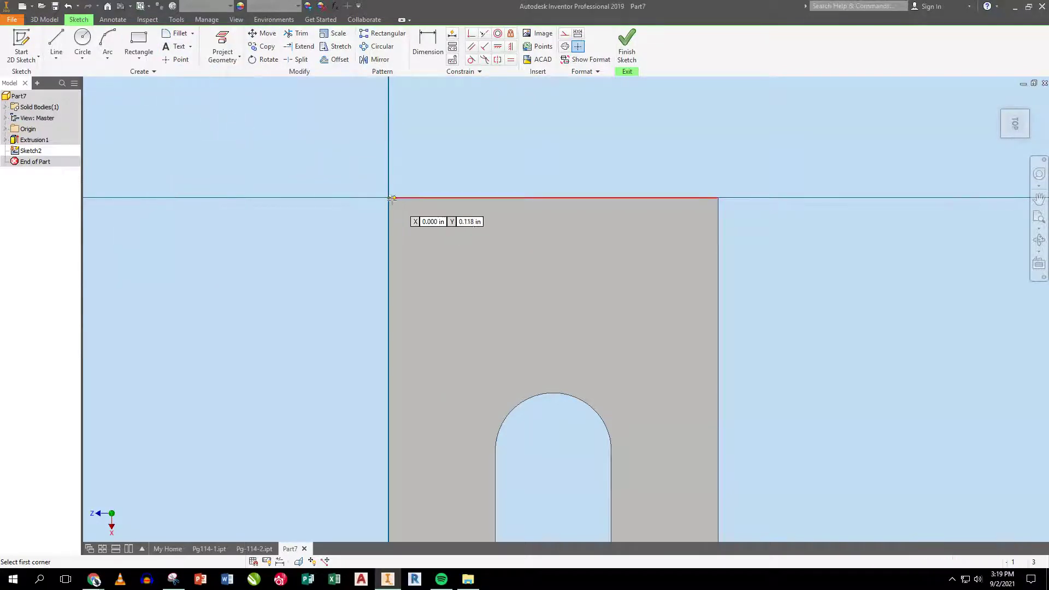
click(389, 197)
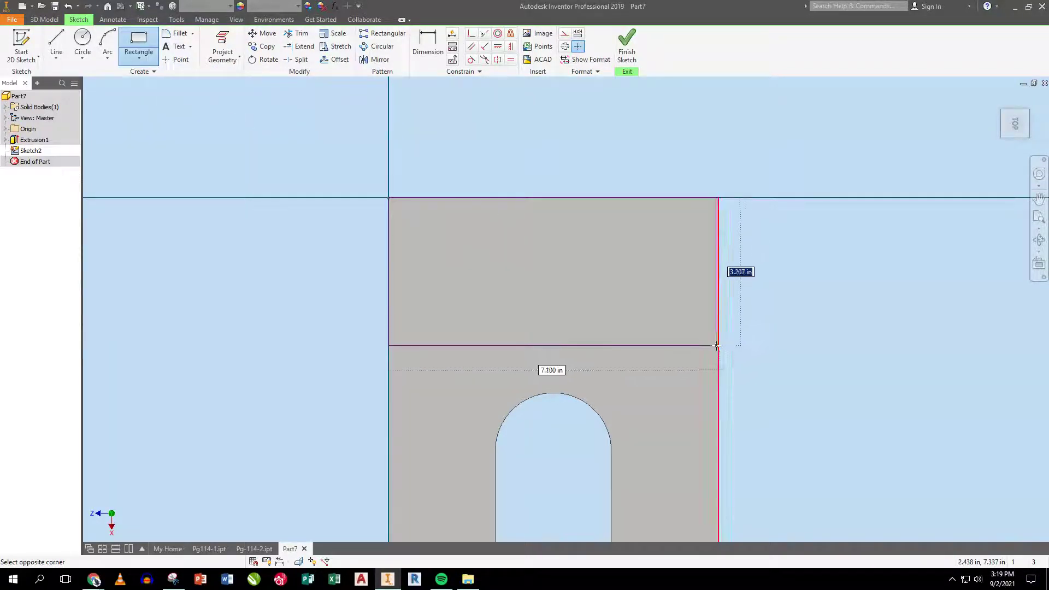
click(718, 343)
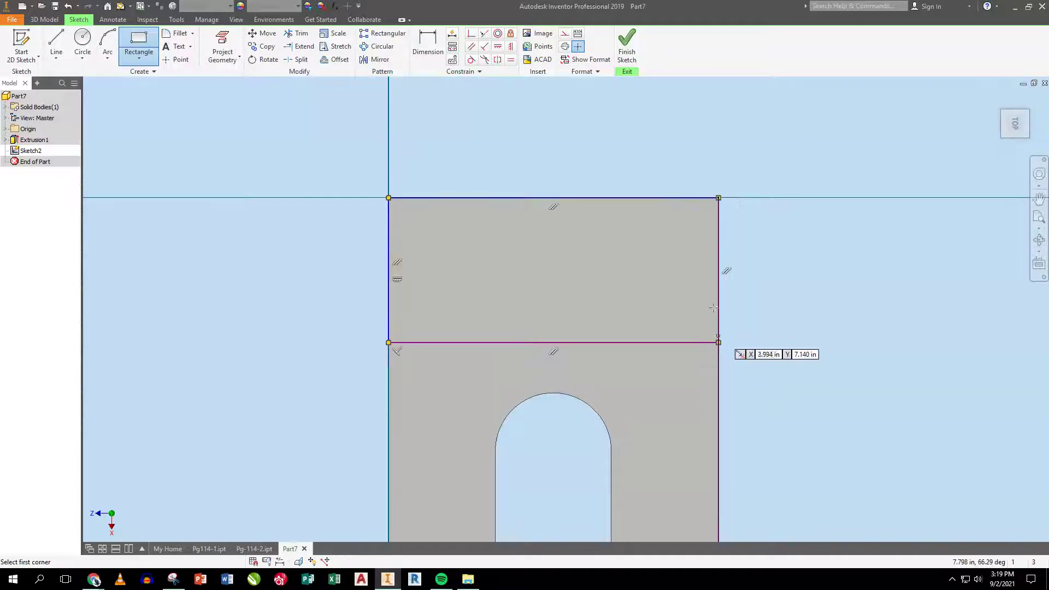
Finish the sketch and extrude the full-width rectangle upward about 0.875 in as a joined block.
click(627, 47)
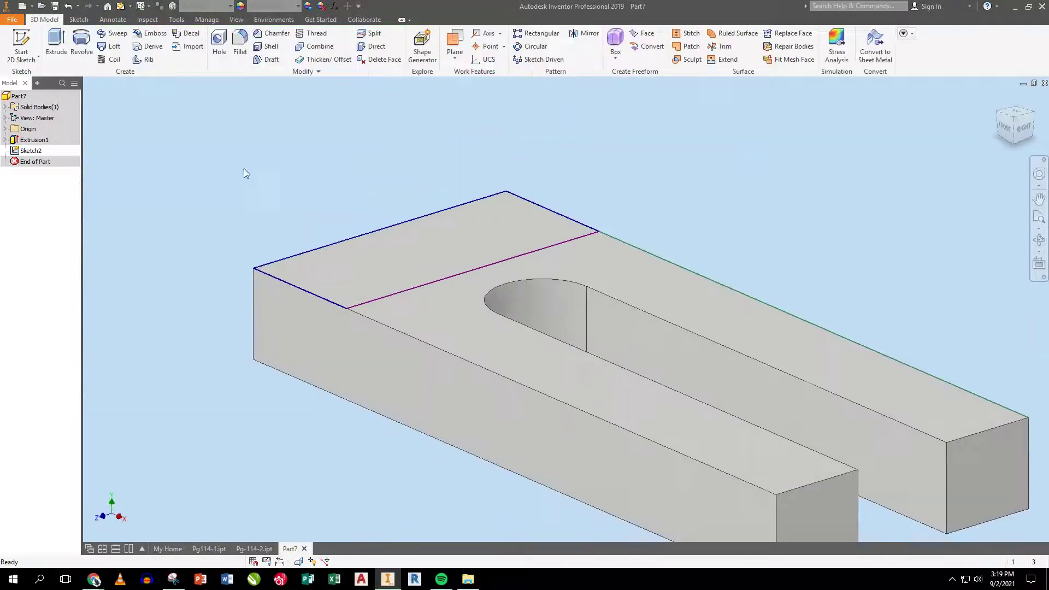
click(54, 43)
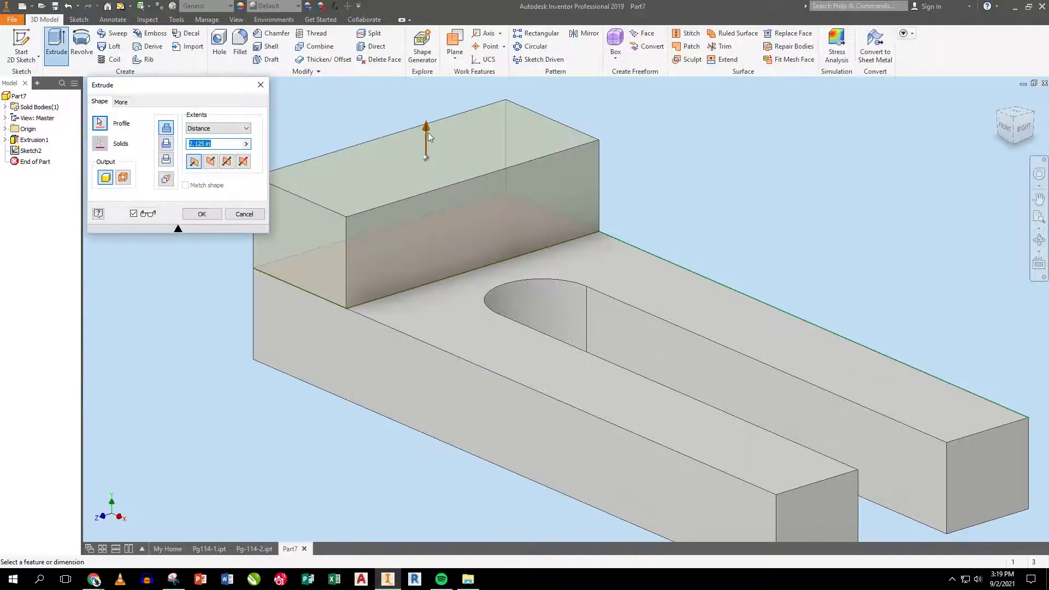
drag(425, 131, 431, 182)
click(217, 213)
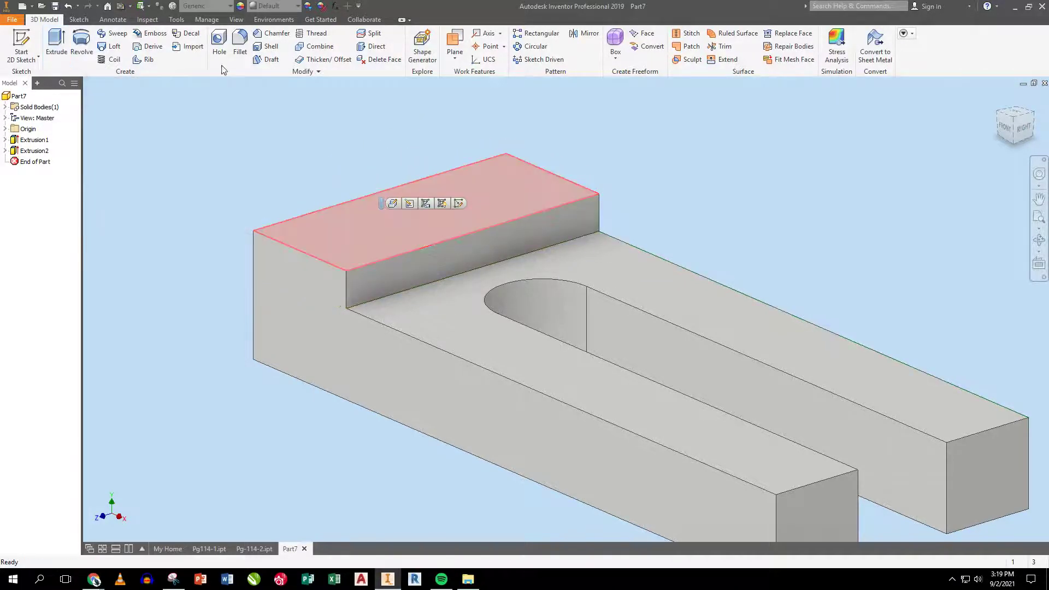
Sketch a rectangle on the raised block's top face, from its outer back corner to the midpoint of its front edge.
key(s)
click(138, 43)
mouse_move(625, 163)
middle_down()
mouse_move(582, 131)
mouse_move(521, 121)
middle_up()
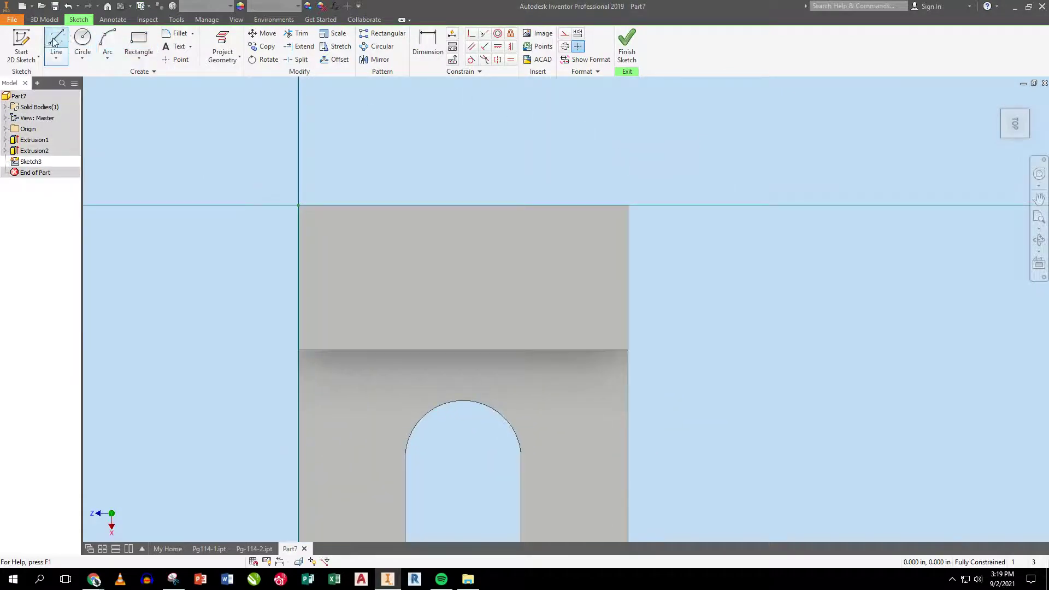
click(145, 45)
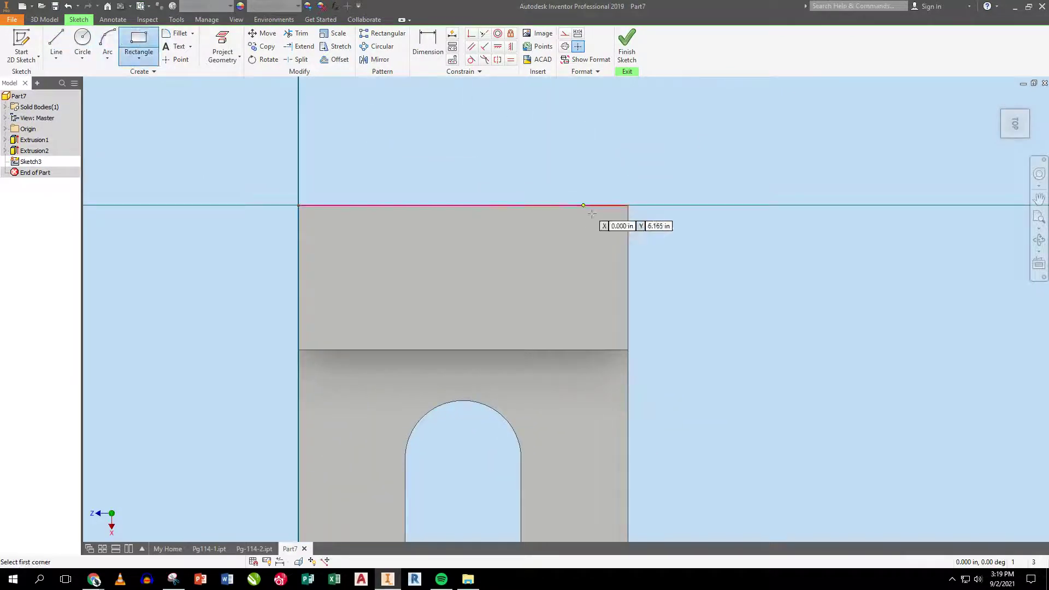
click(627, 205)
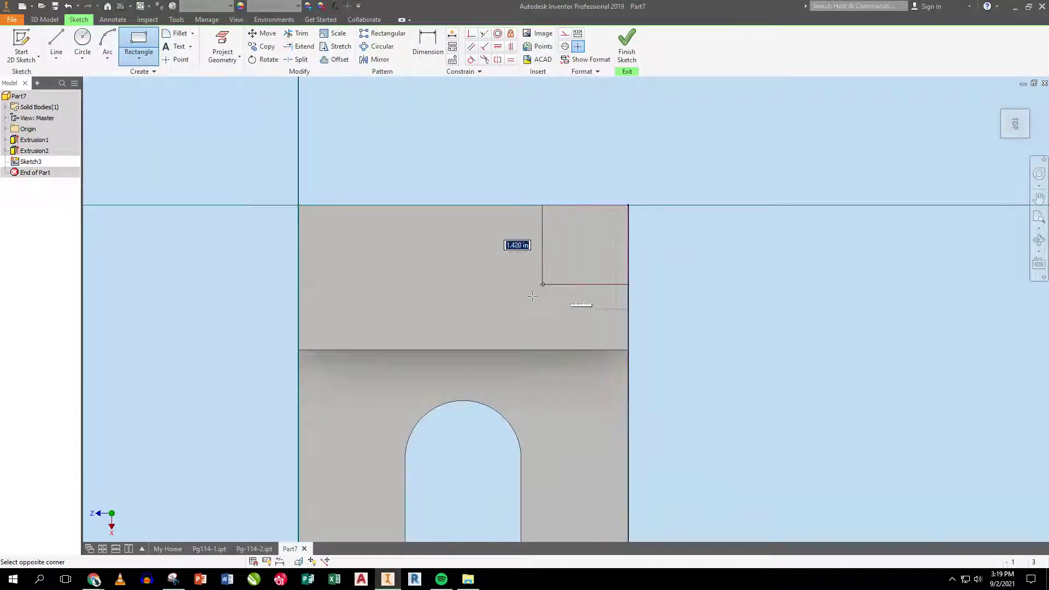
click(463, 350)
Finish the sketch and extrude the half-width rectangle upward about 1.3125 in, joined to the block.
click(626, 43)
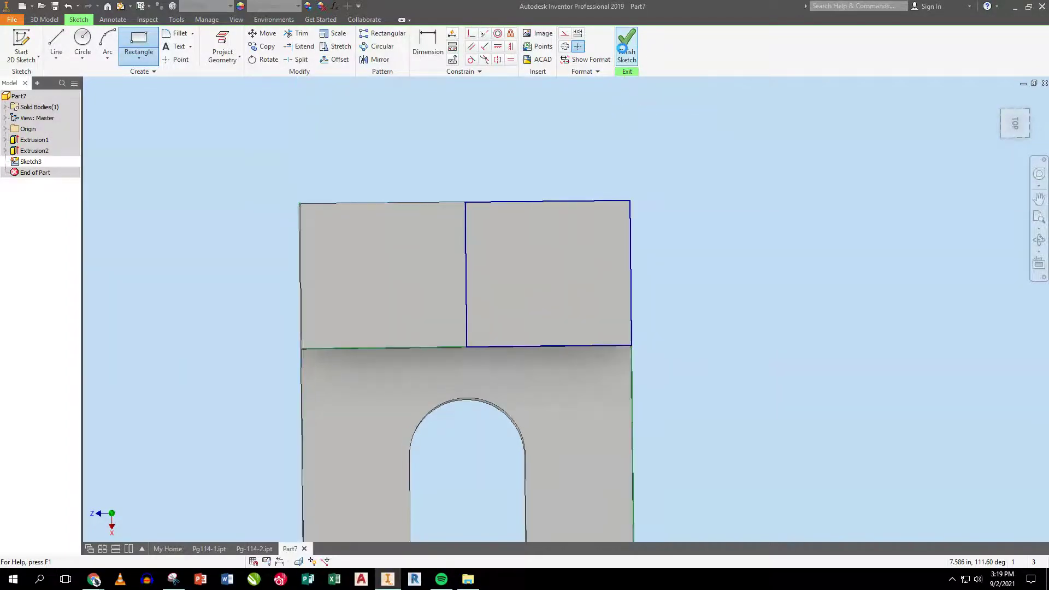
key(e)
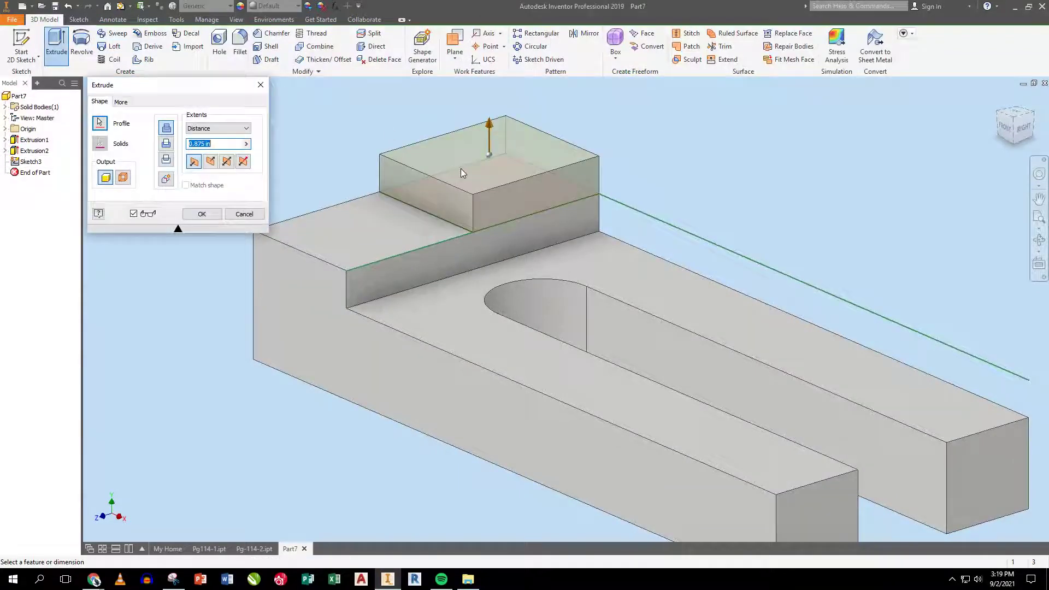
drag(490, 135, 489, 117)
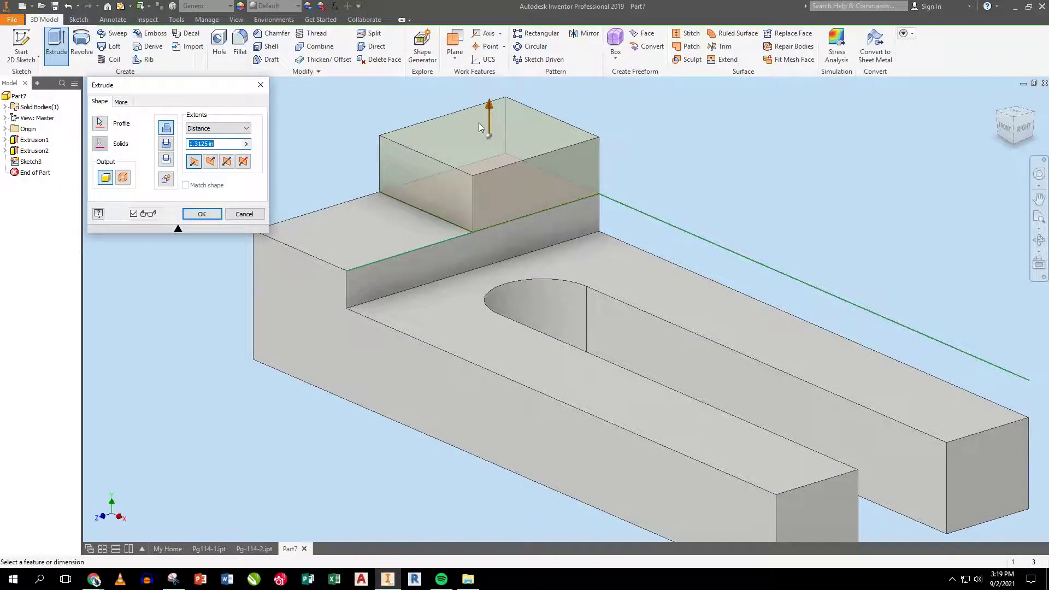
click(207, 214)
Fillet the outer vertical edges at the ends of both prongs with a 1.5 in radius.
scroll(645, 212, up, 3)
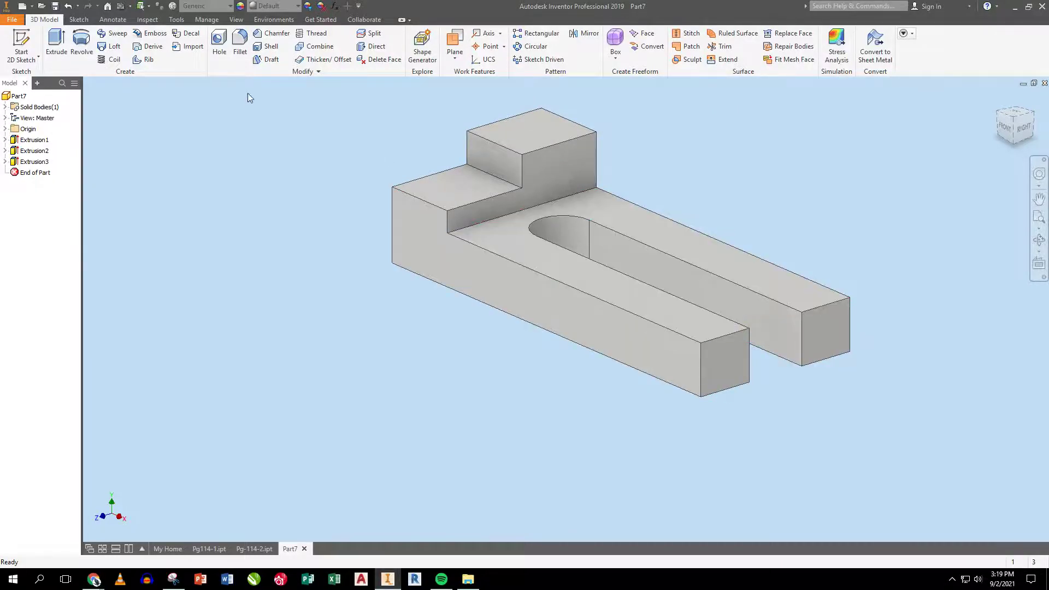
click(243, 45)
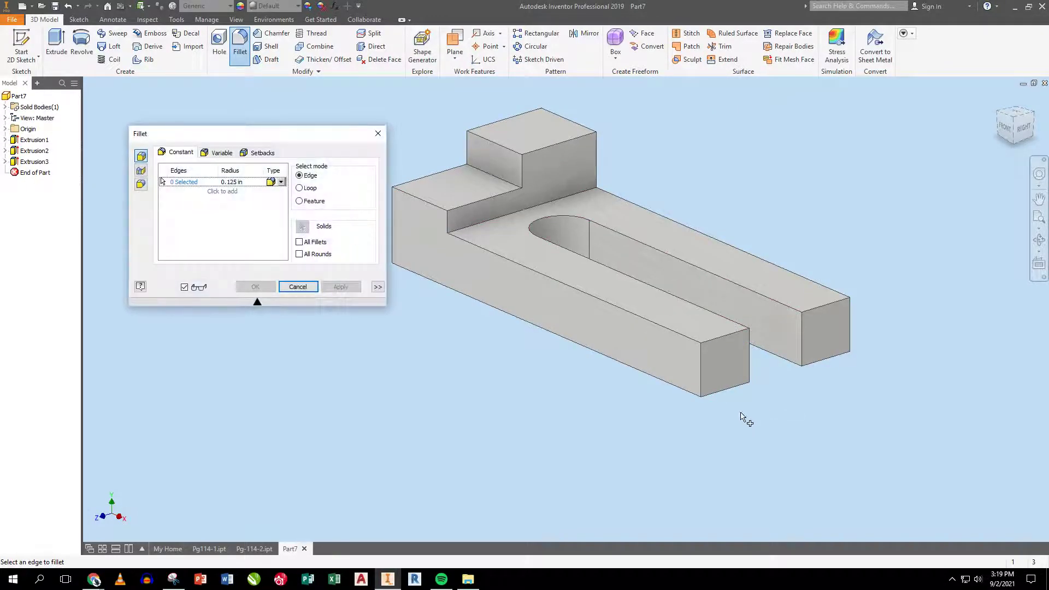
click(702, 380)
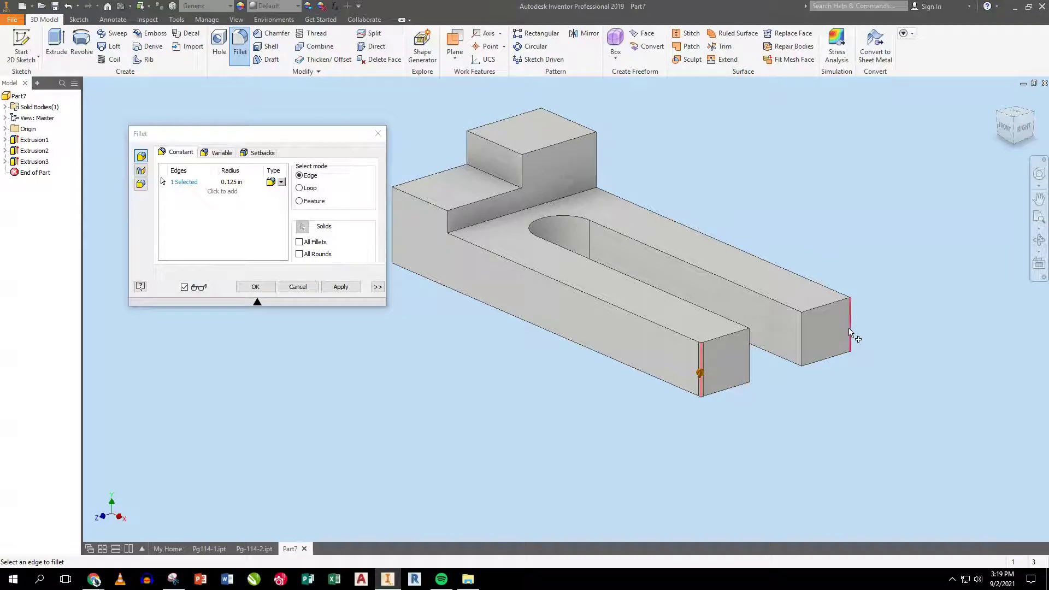
click(248, 182)
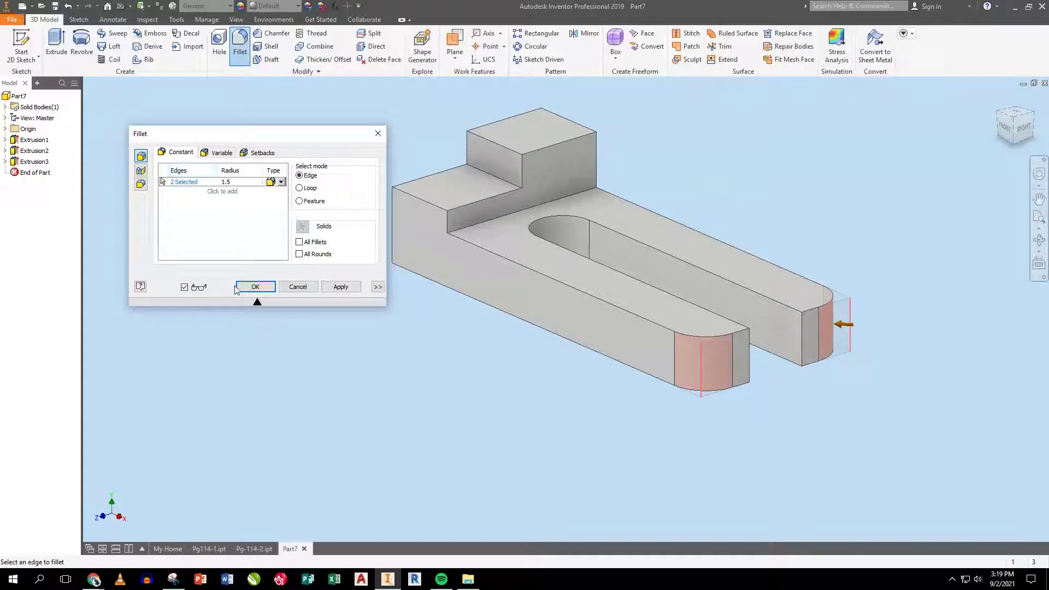
click(255, 286)
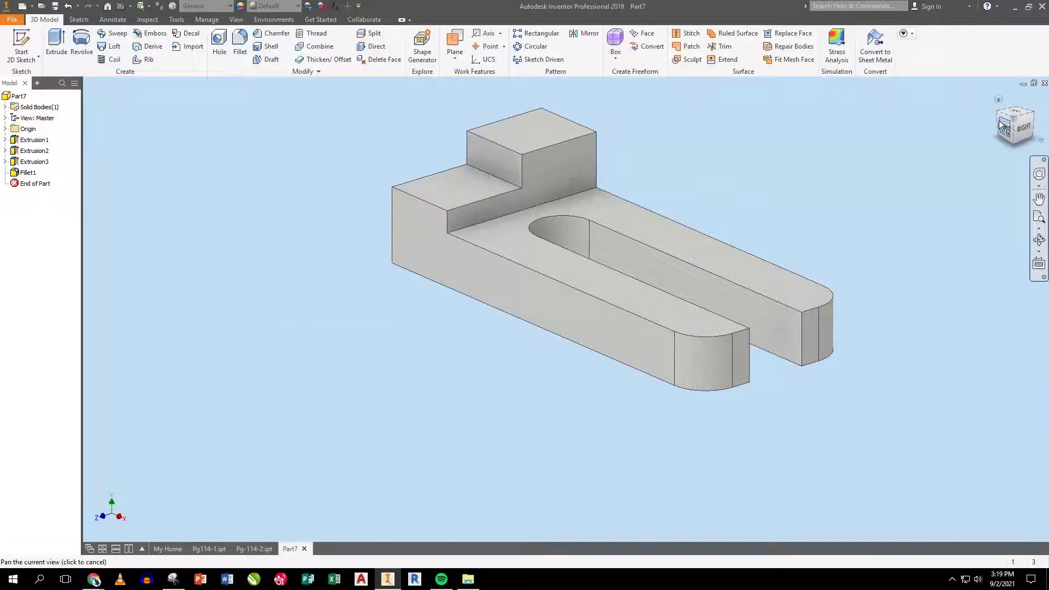
Save the part to the Desktop as Pg-114-3.
click(56, 8)
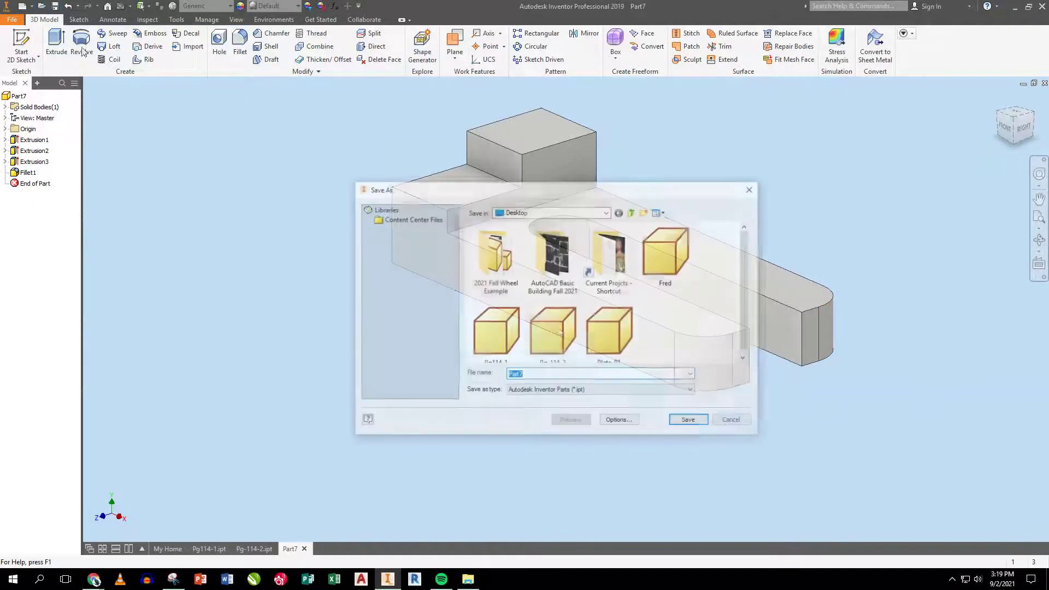
text(Pg-1)
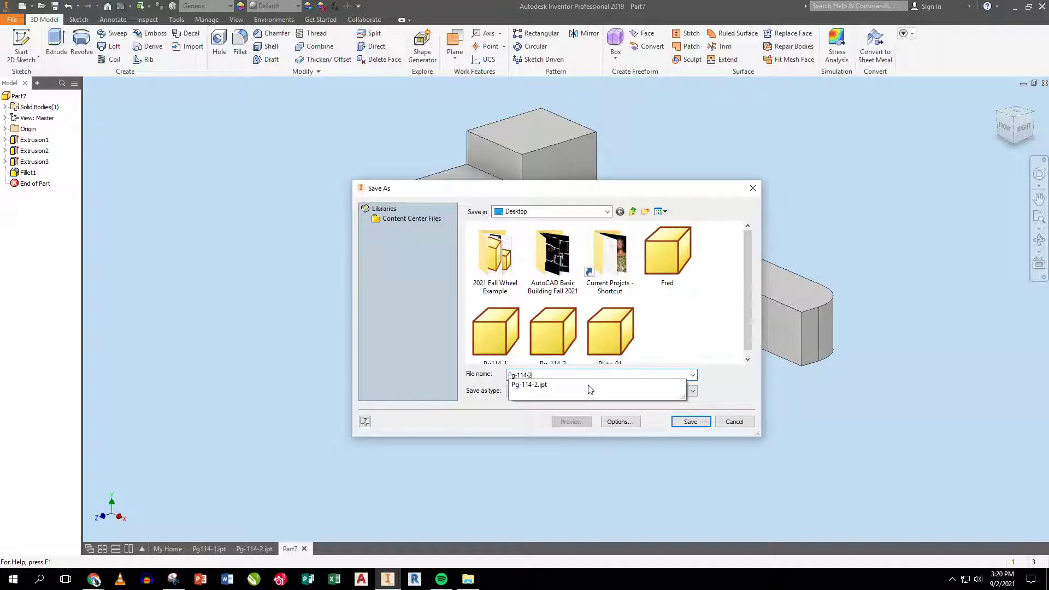
text(14-3)
key(Return)
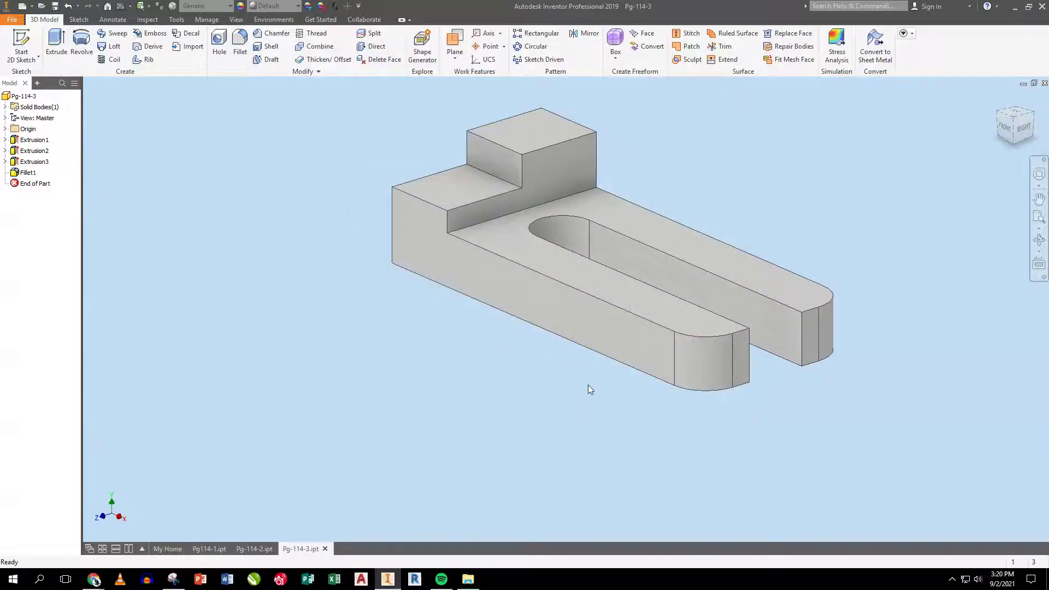
Create a fourth standard part from the home page, accepting the style library definitions.
click(167, 549)
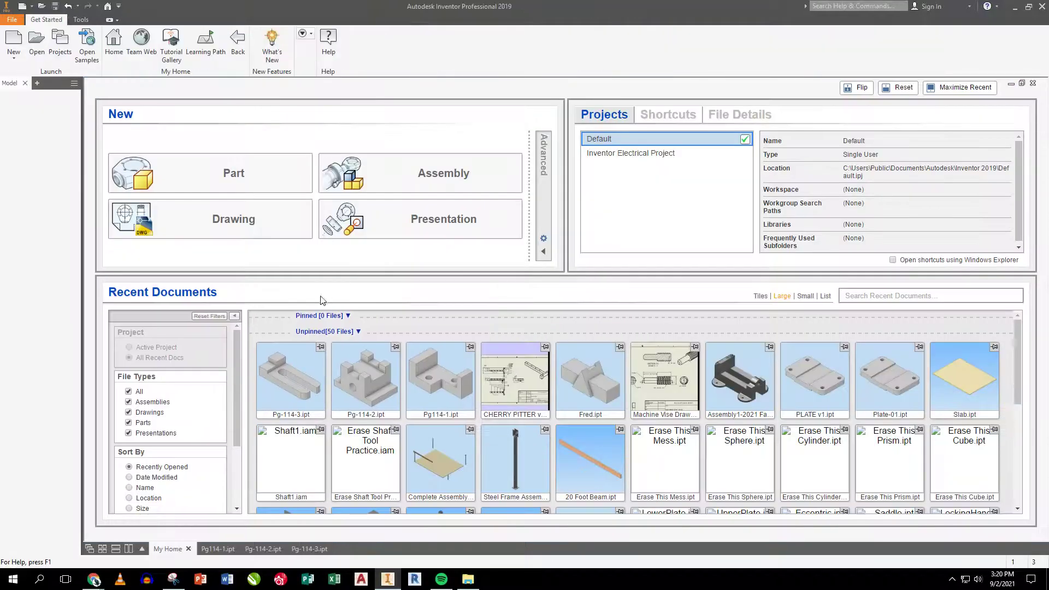
click(270, 186)
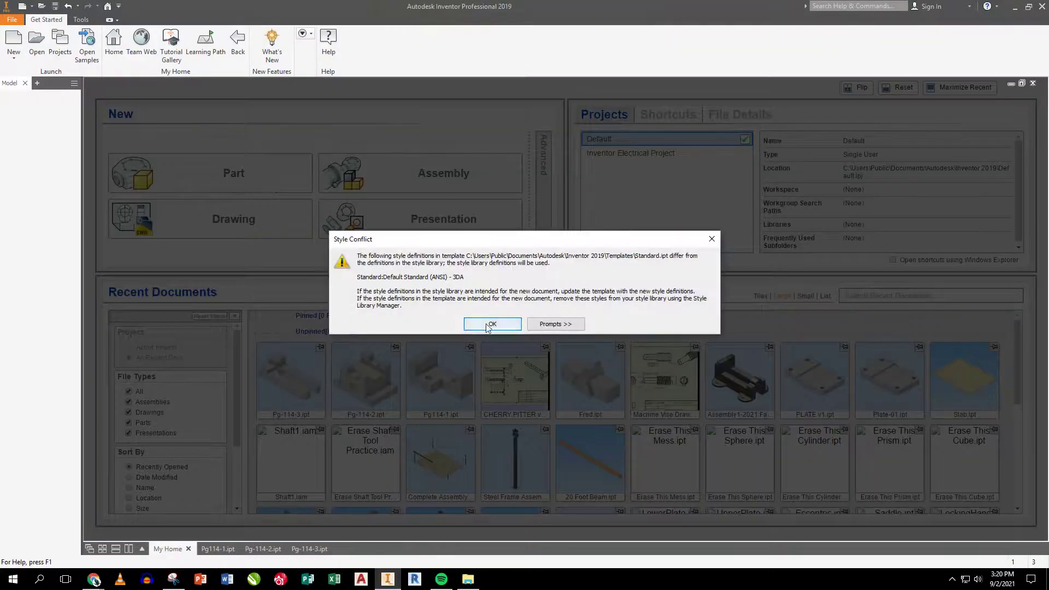
click(490, 324)
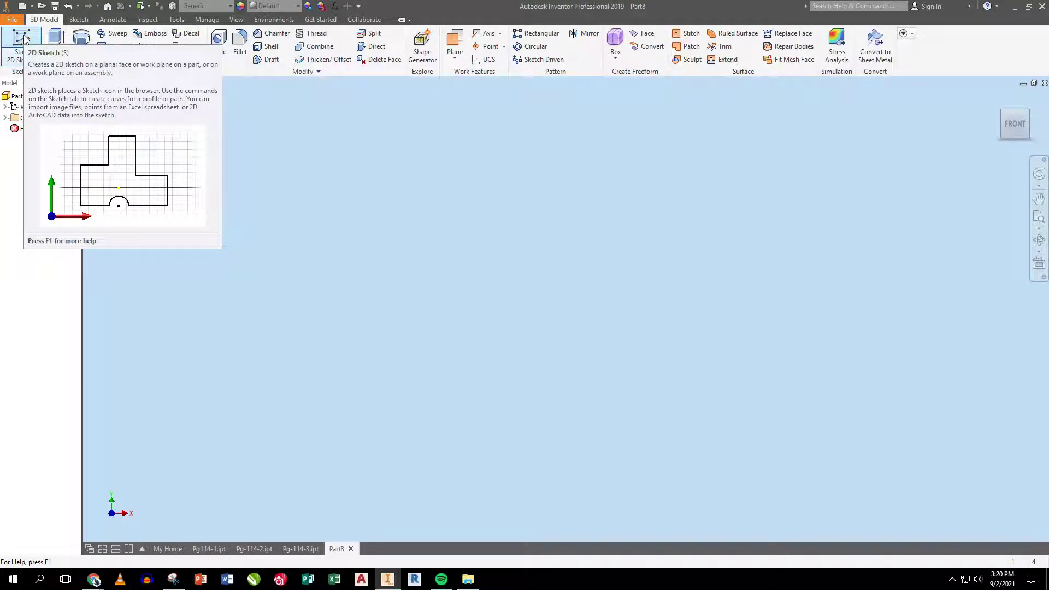
Start a sketch on the front (XY) plane and draw a rectangle from the origin, about 5.4 by 2.2 in.
click(21, 38)
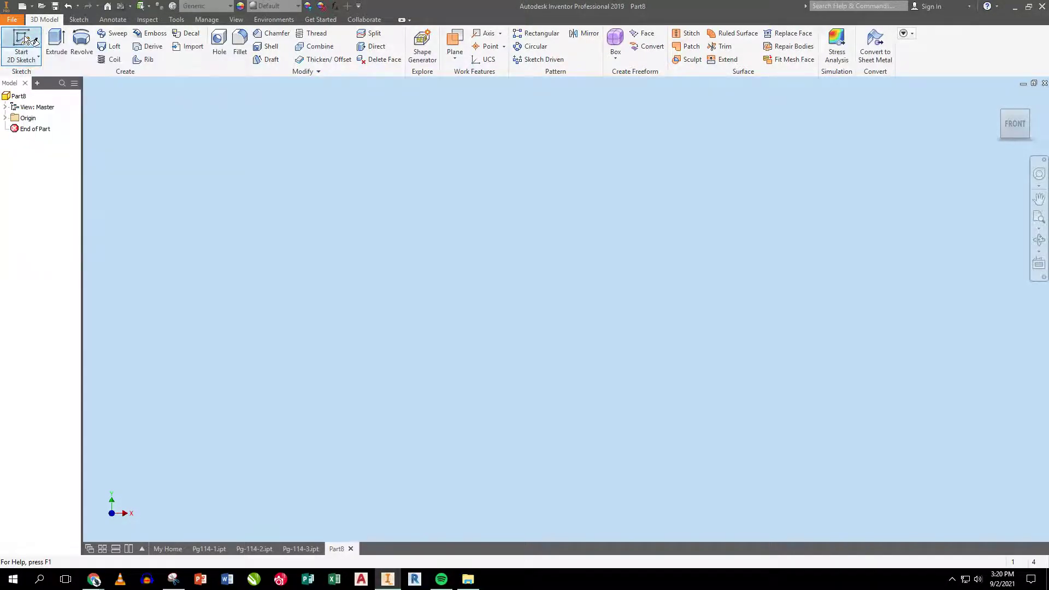
click(515, 180)
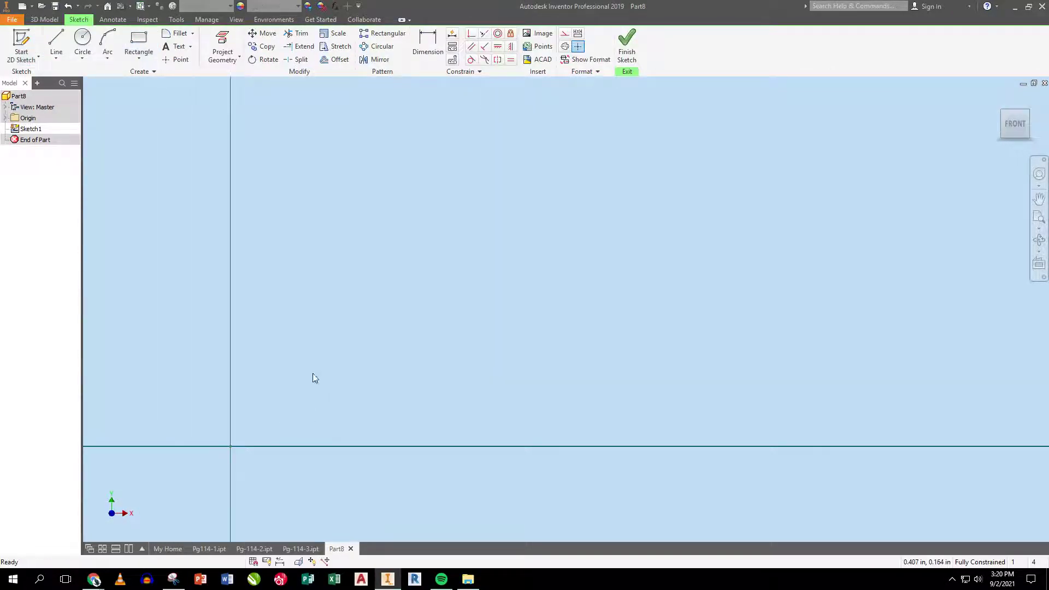
click(138, 41)
click(230, 446)
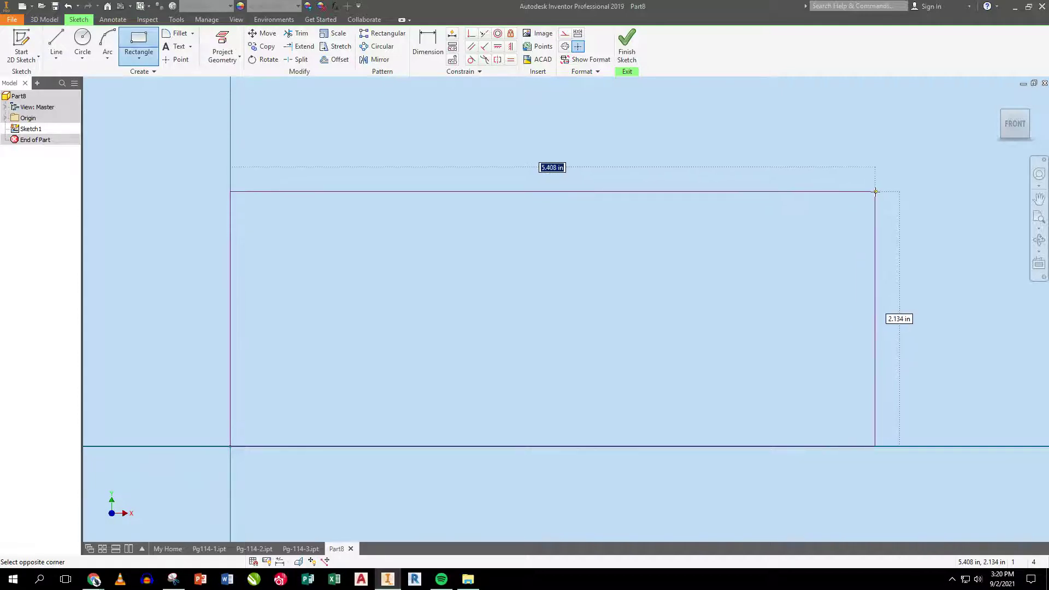
click(873, 184)
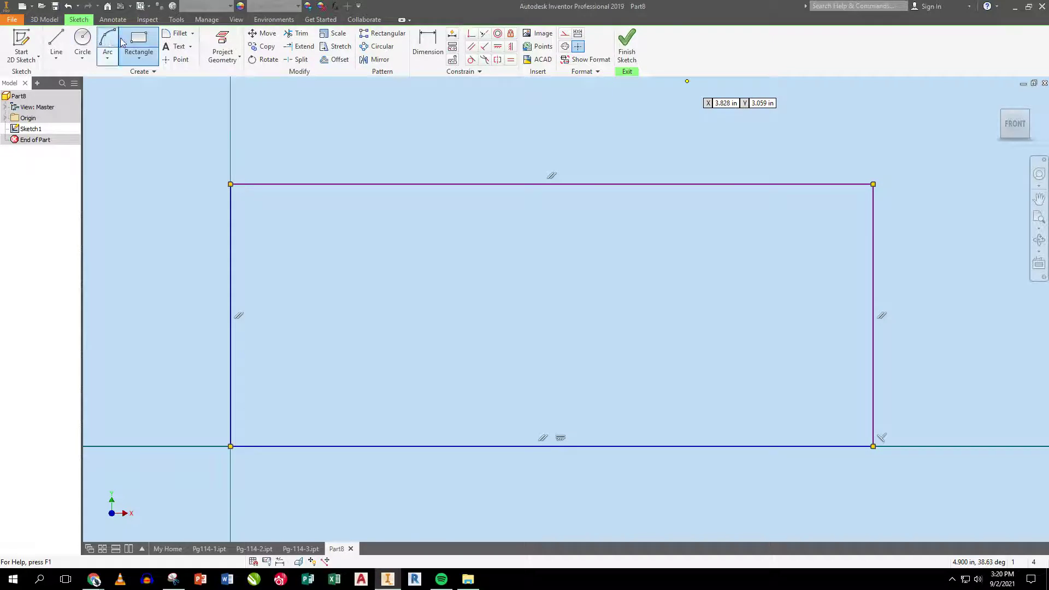
Sketch two overlapping rectangles across the large rectangle's right edge, the upper about 4 by 1.1 in, the lower shorter and offset to the right.
click(140, 39)
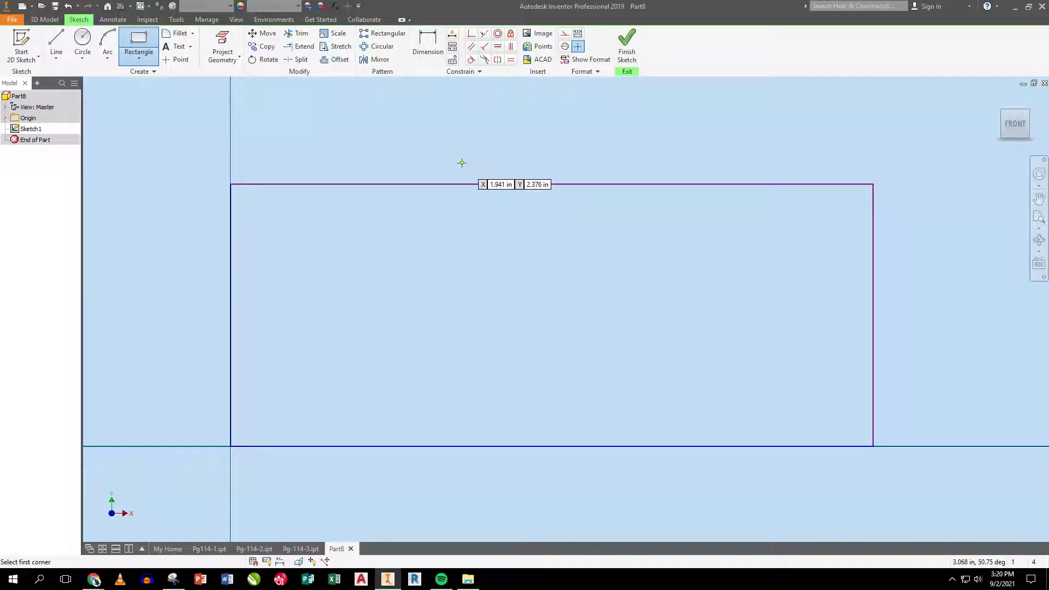
click(426, 163)
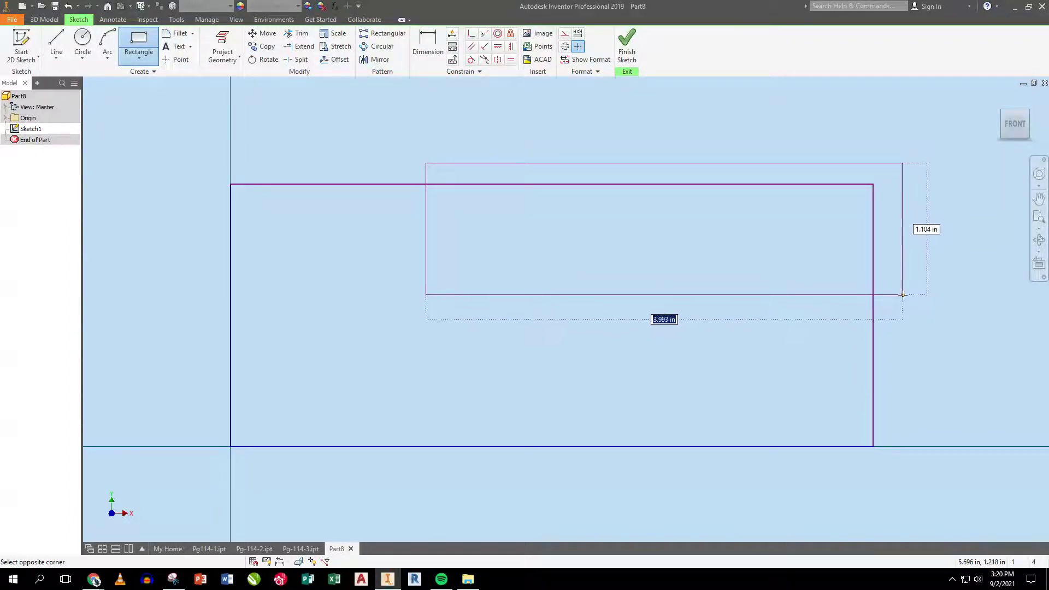
click(898, 294)
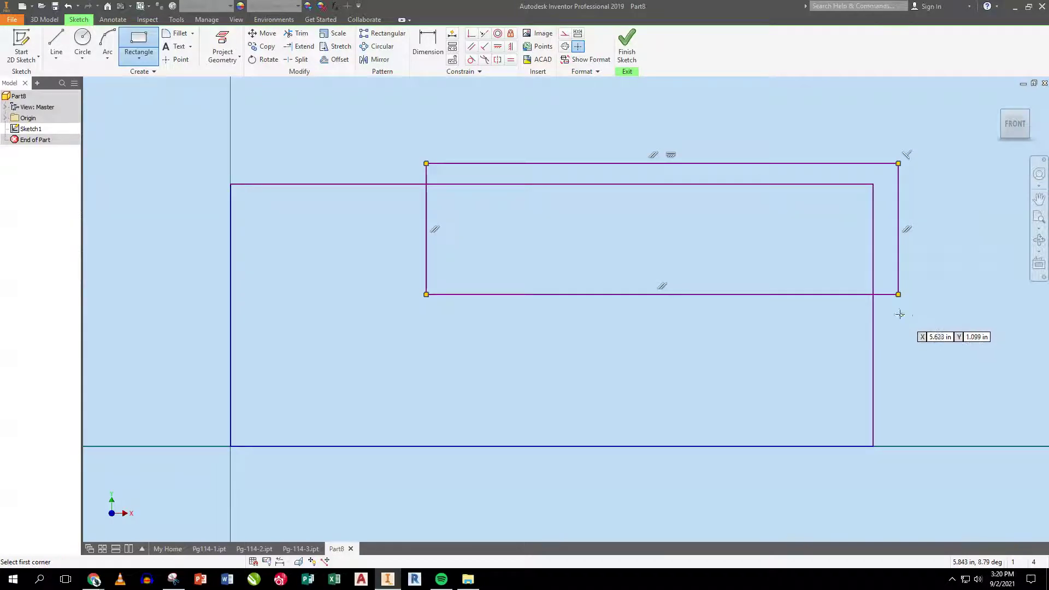
click(530, 282)
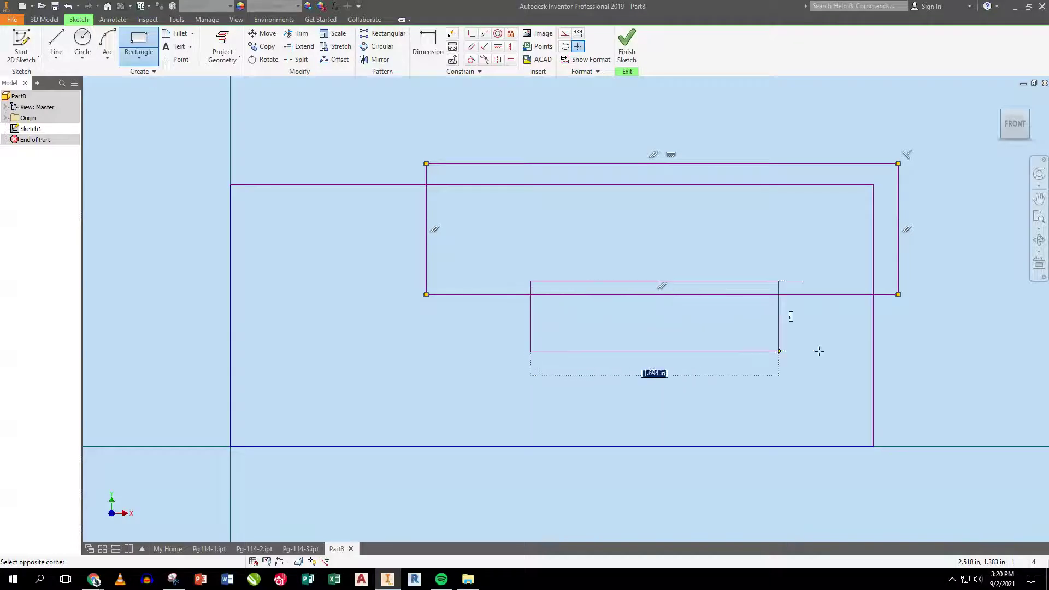
click(922, 366)
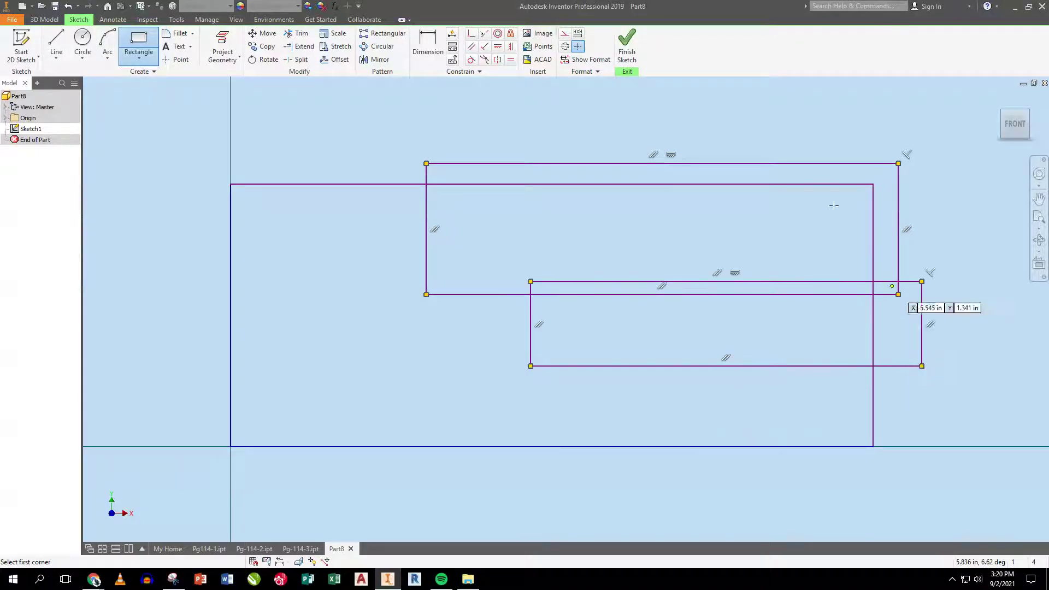
Trim the overlapping rectangle segments to leave one closed profile stepping down twice towards the right.
click(300, 37)
click(723, 165)
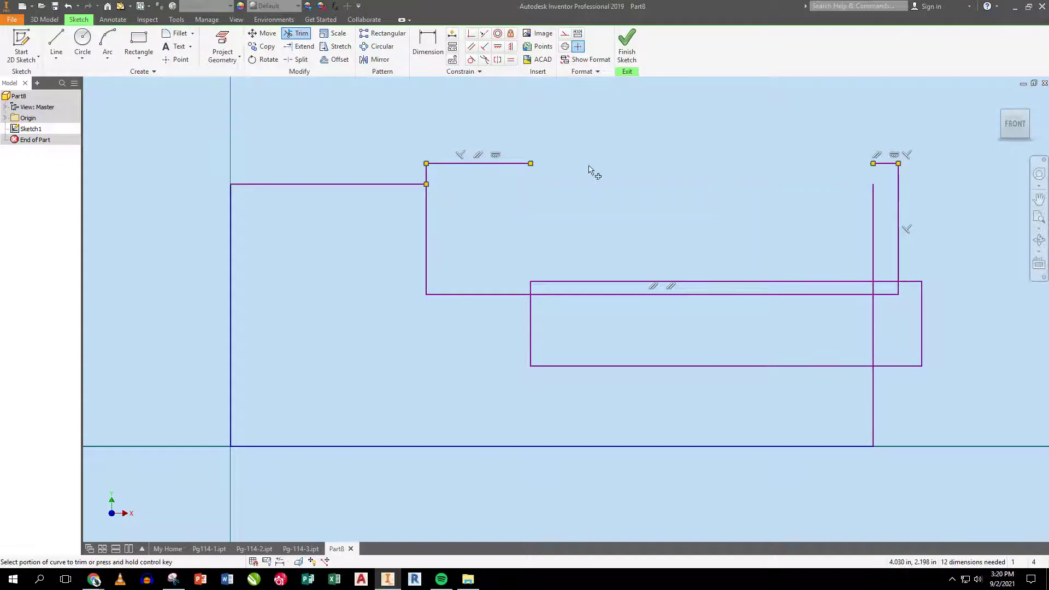
click(503, 167)
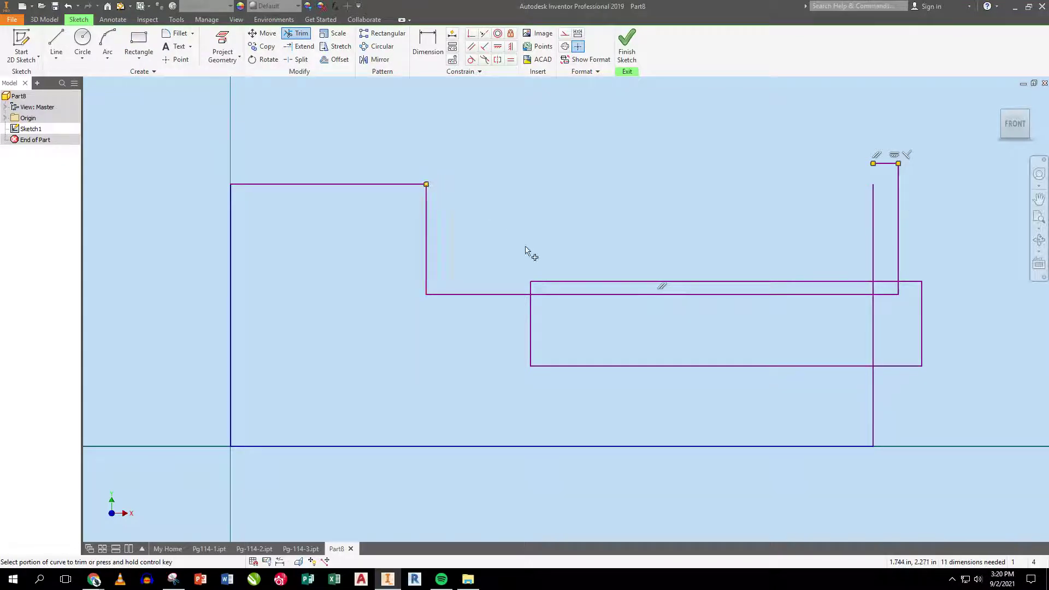
click(557, 282)
click(554, 295)
click(529, 290)
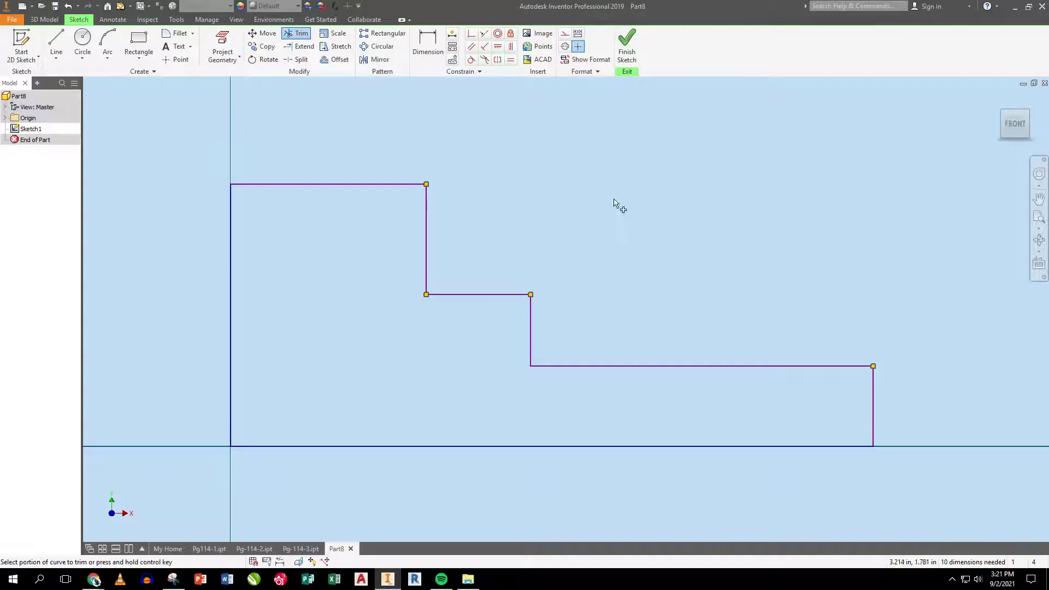
Finish the sketch and extrude the stepped profile 2.4375 in towards the front.
click(626, 51)
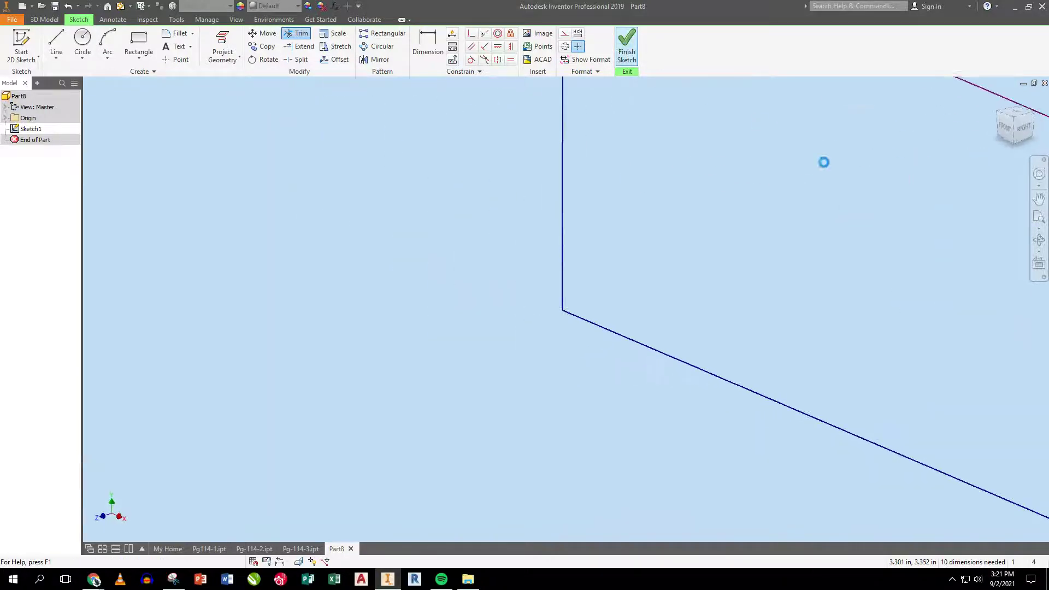
click(1037, 218)
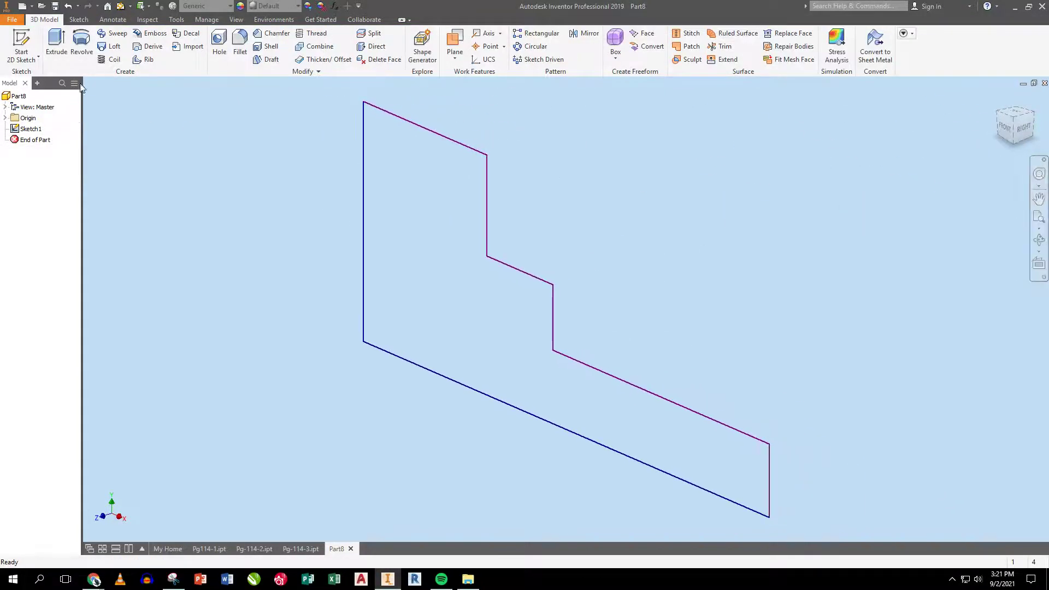
key(e)
drag(398, 356, 265, 399)
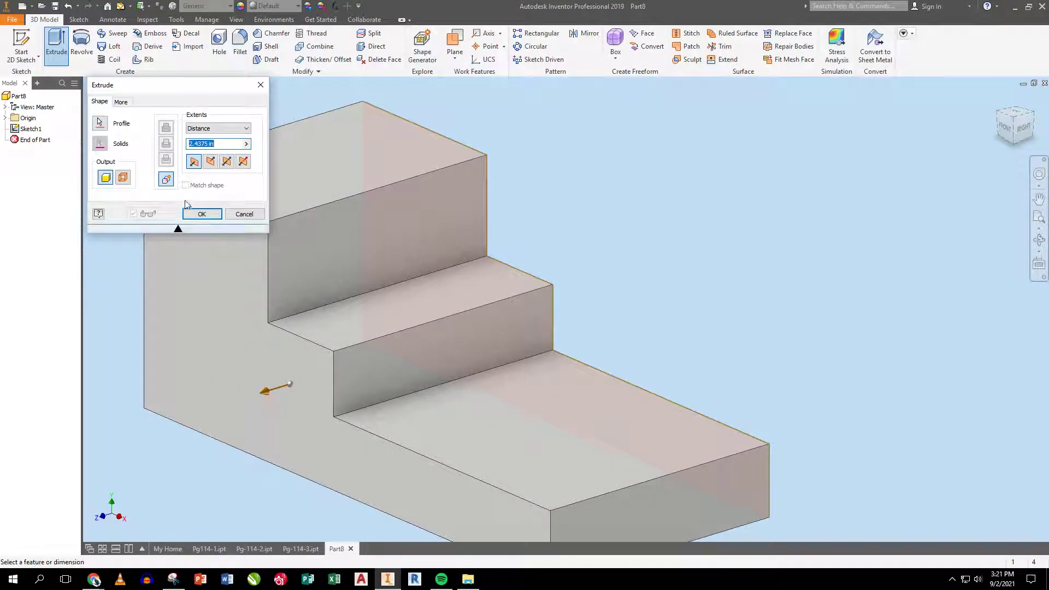
click(200, 214)
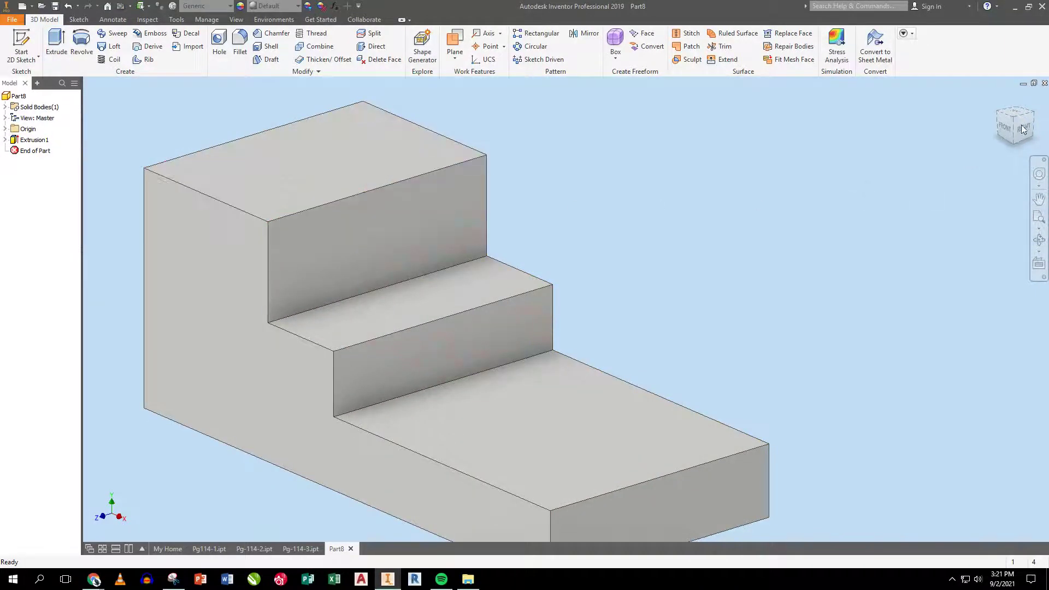
On the low right end face, sketch a rectangle about 1.7 by 0.8 in upward from the face's top front corner.
click(23, 43)
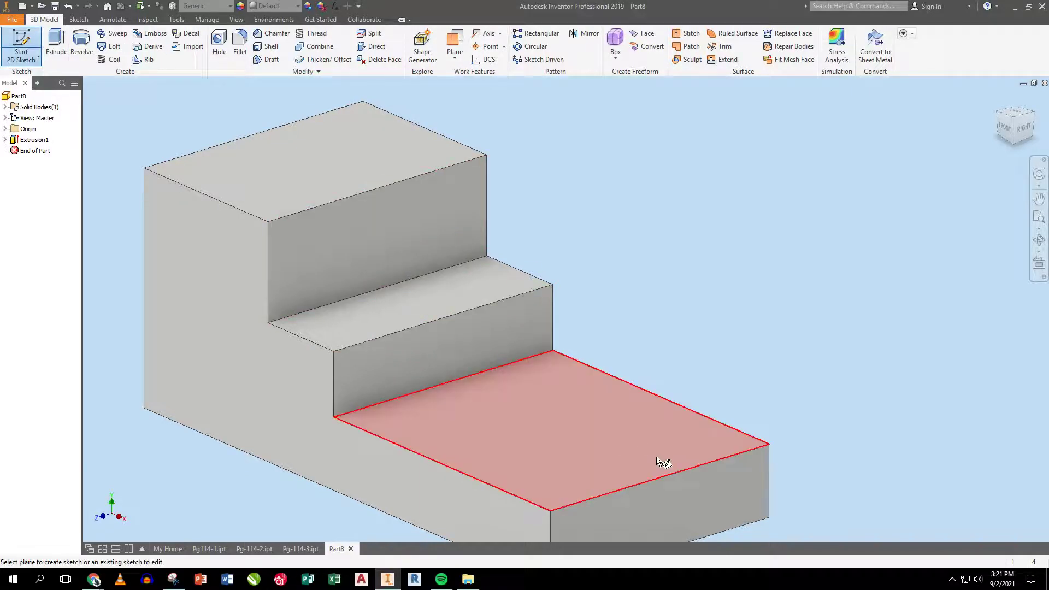
click(656, 494)
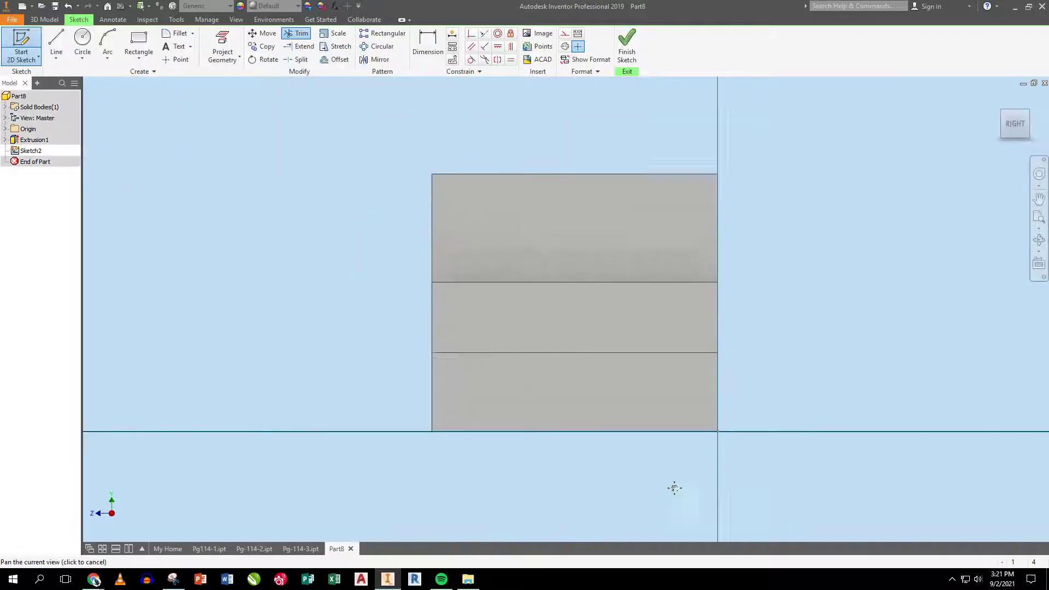
key(r)
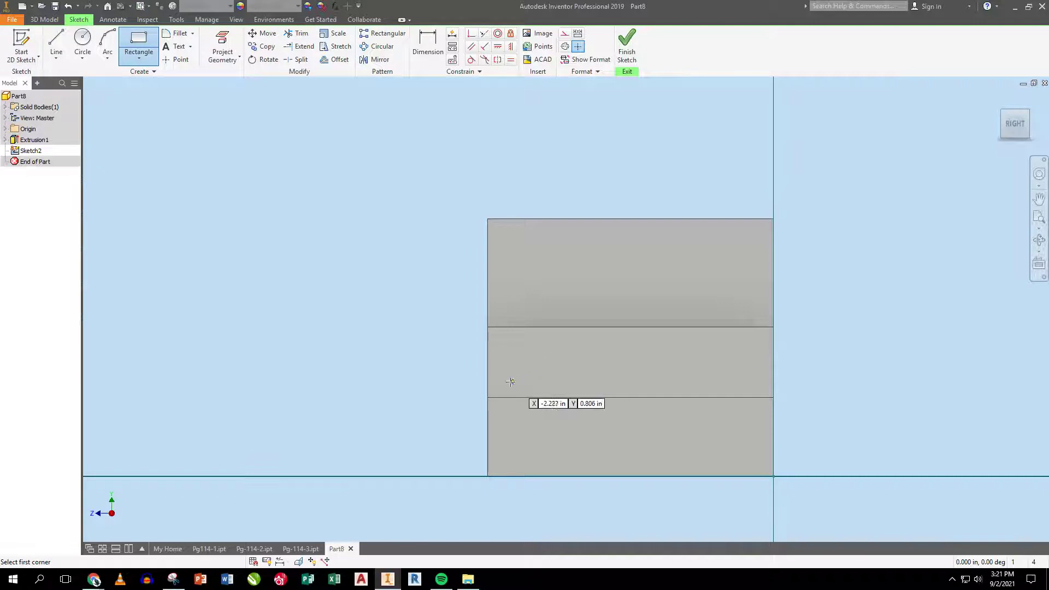
click(488, 398)
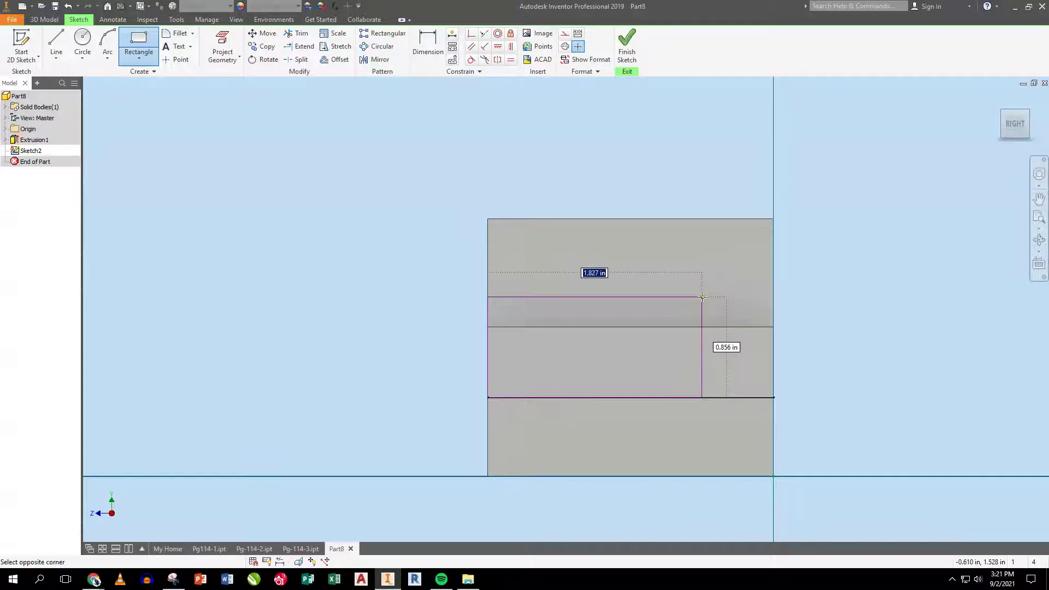
click(687, 301)
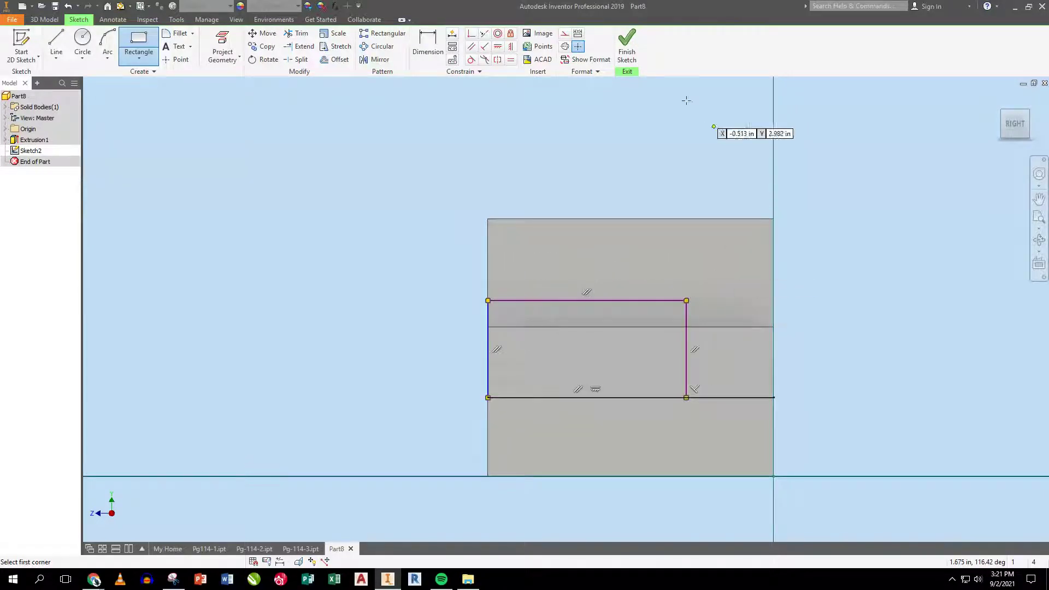
Finish the sketch and cut-extrude the rectangle through the steps, ending at the part's opposite tall end face.
click(626, 49)
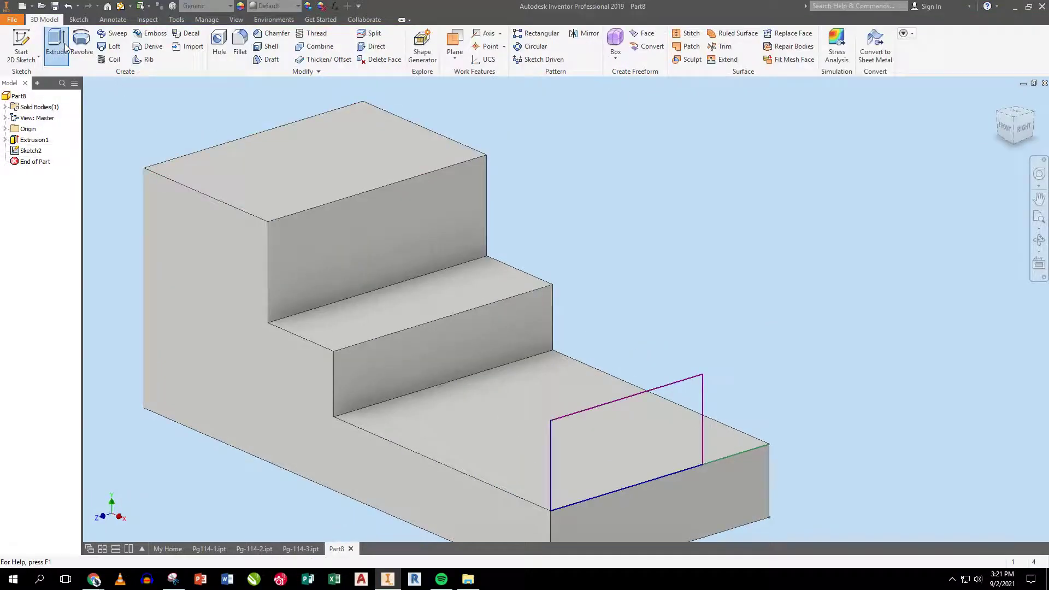
click(65, 44)
click(166, 143)
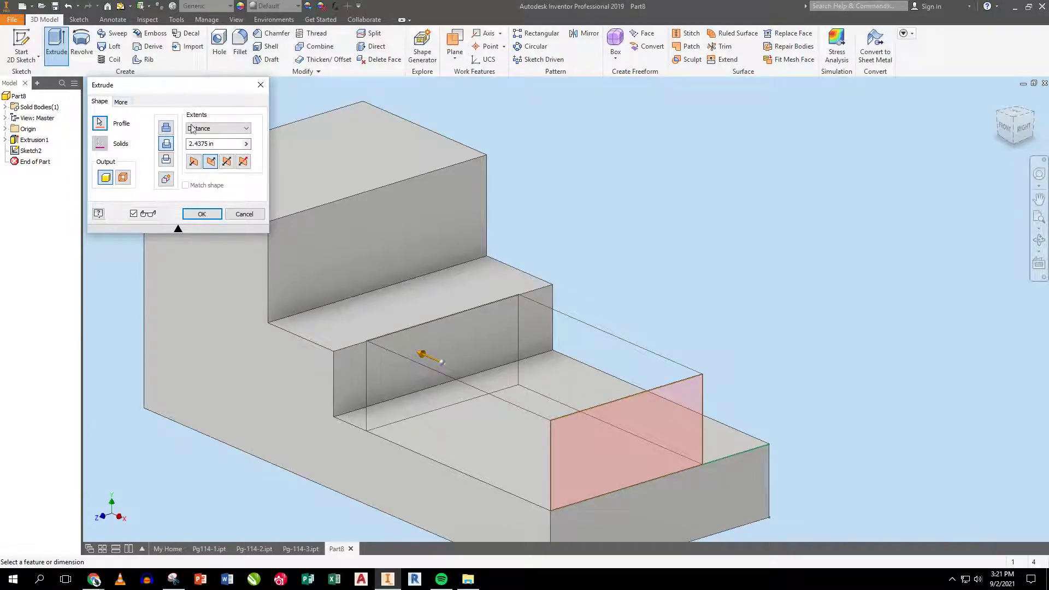
click(238, 130)
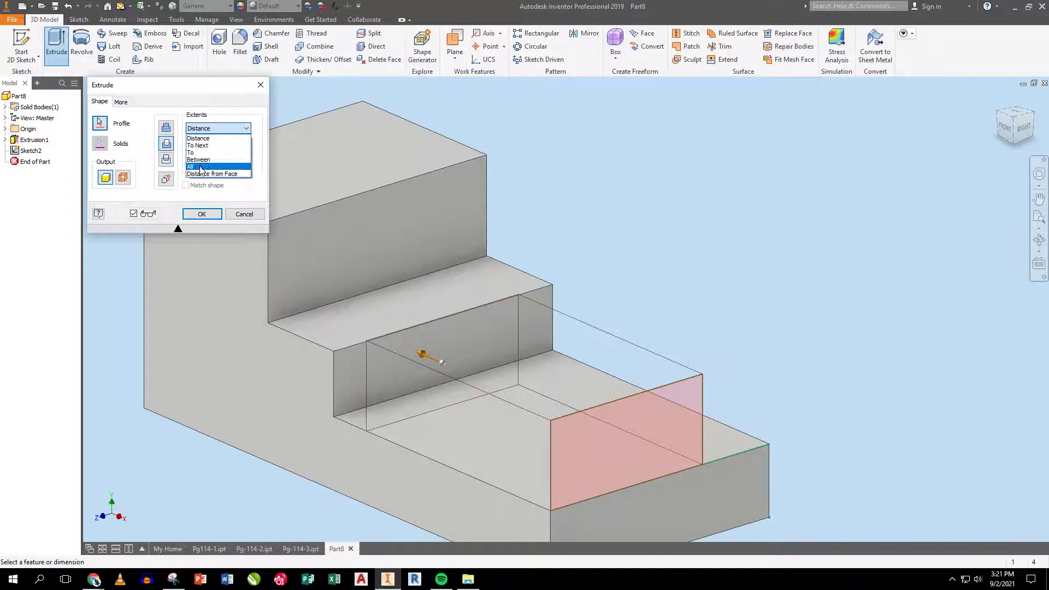
click(196, 152)
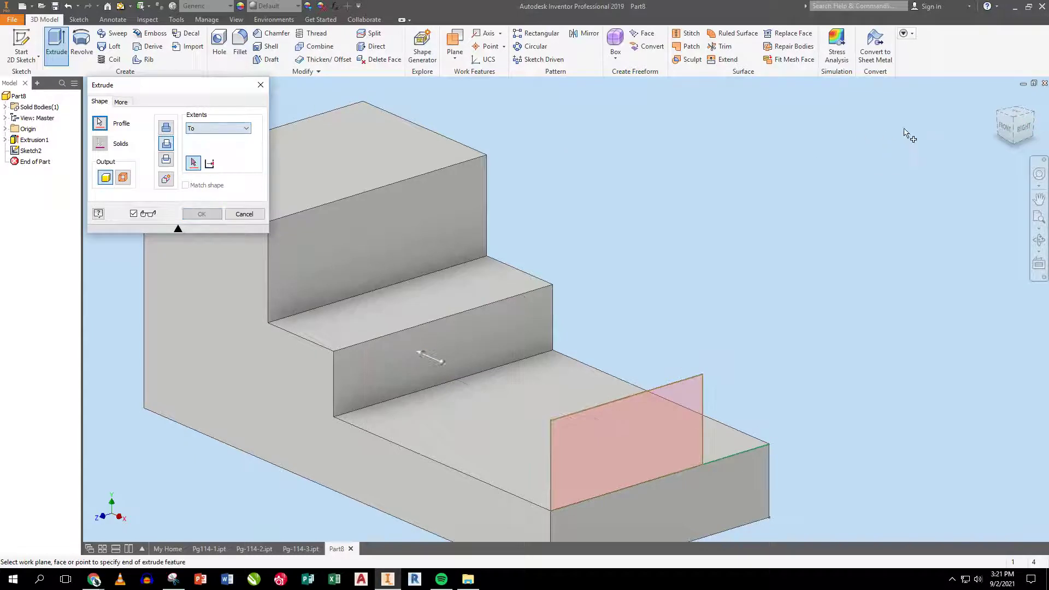
click(1001, 117)
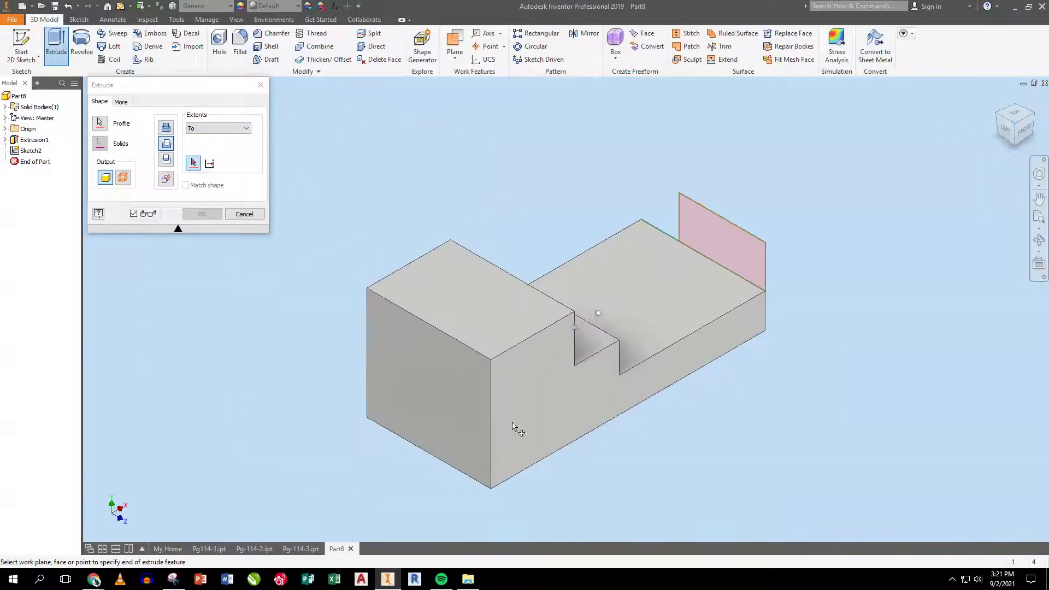
click(466, 437)
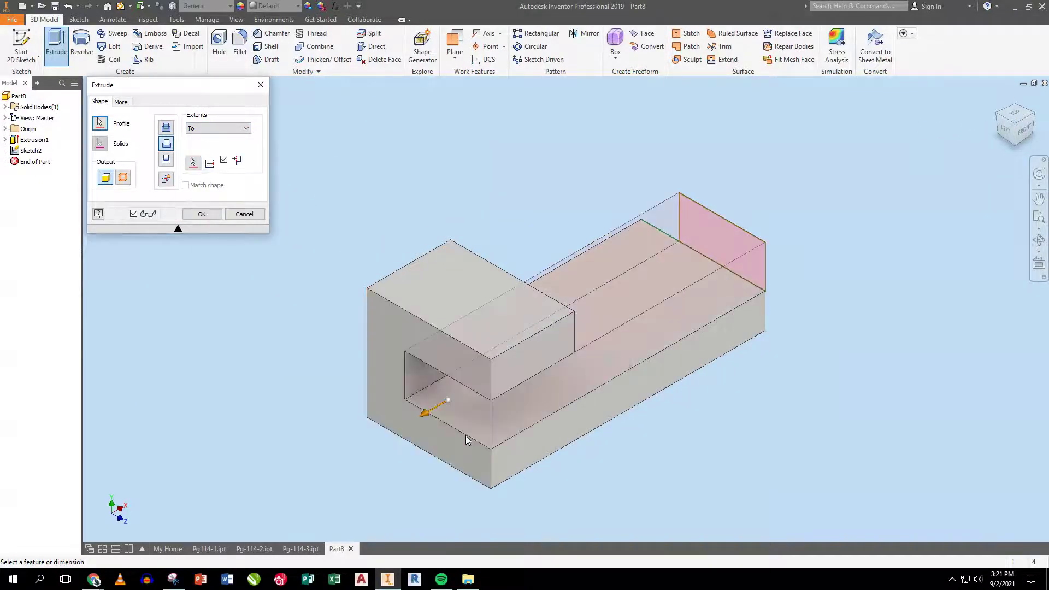
click(202, 213)
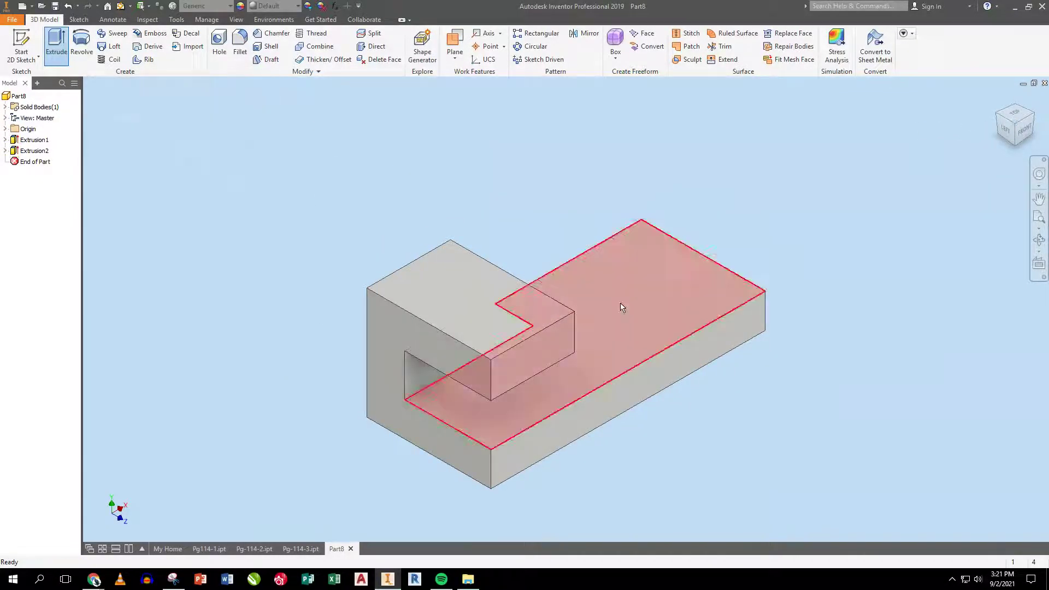
Sketch a hole centre point on the upper block's top face, towards the front, and finish the sketch.
click(1032, 120)
click(1029, 107)
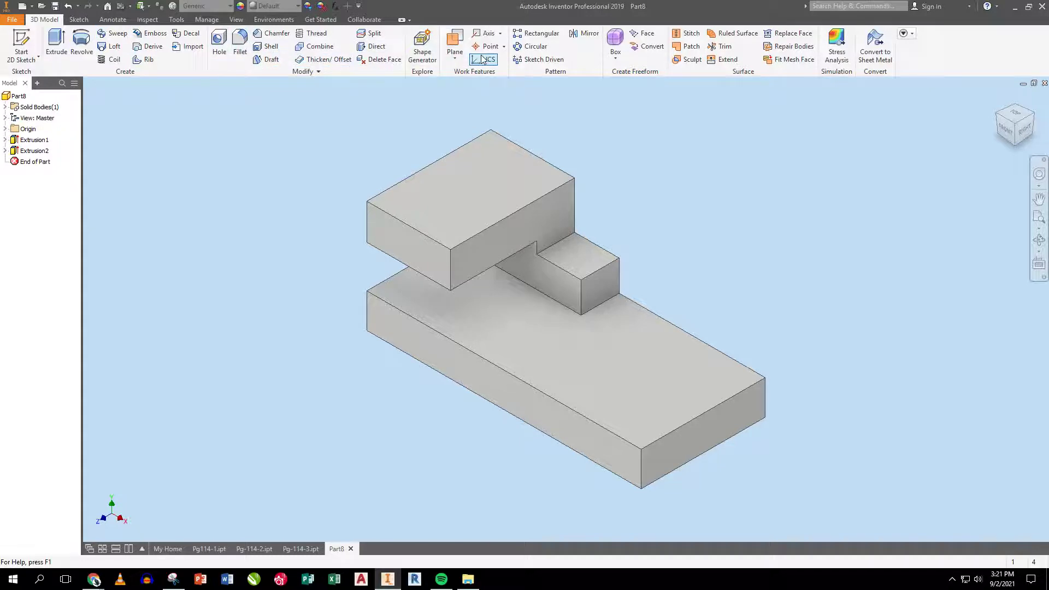
click(21, 44)
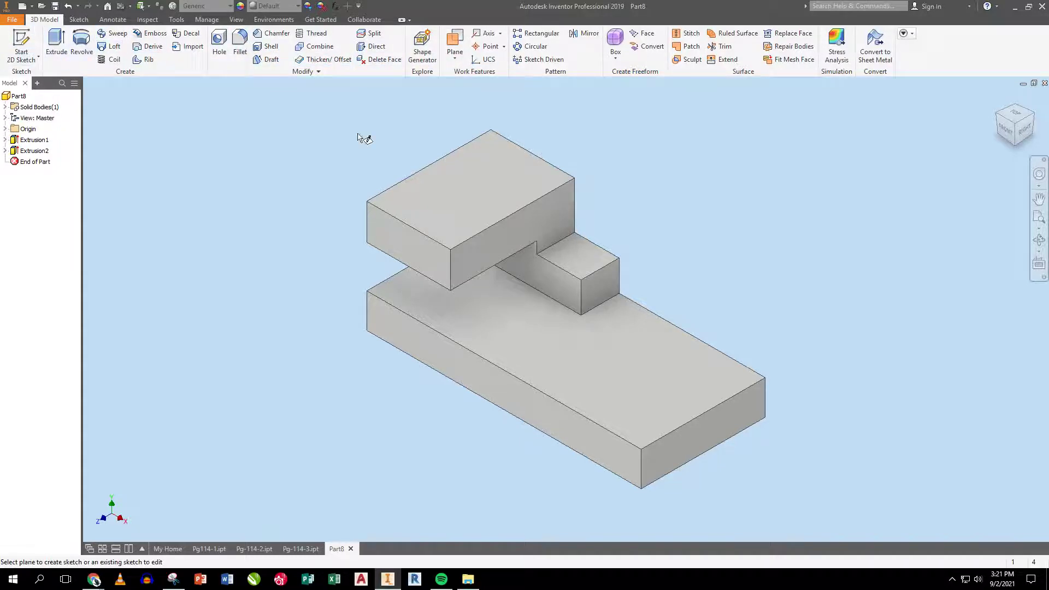
click(471, 185)
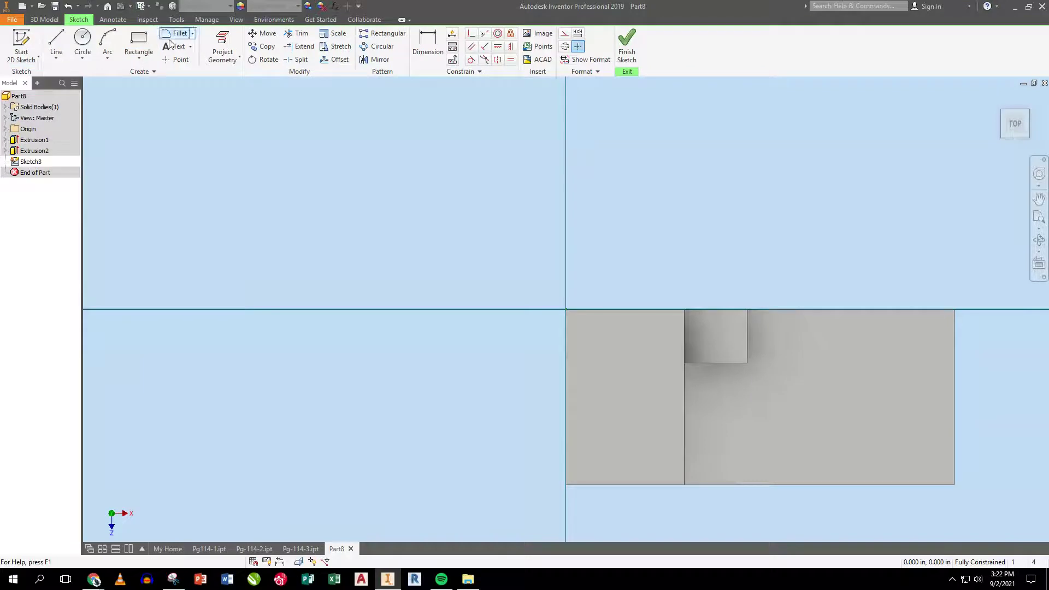
click(176, 59)
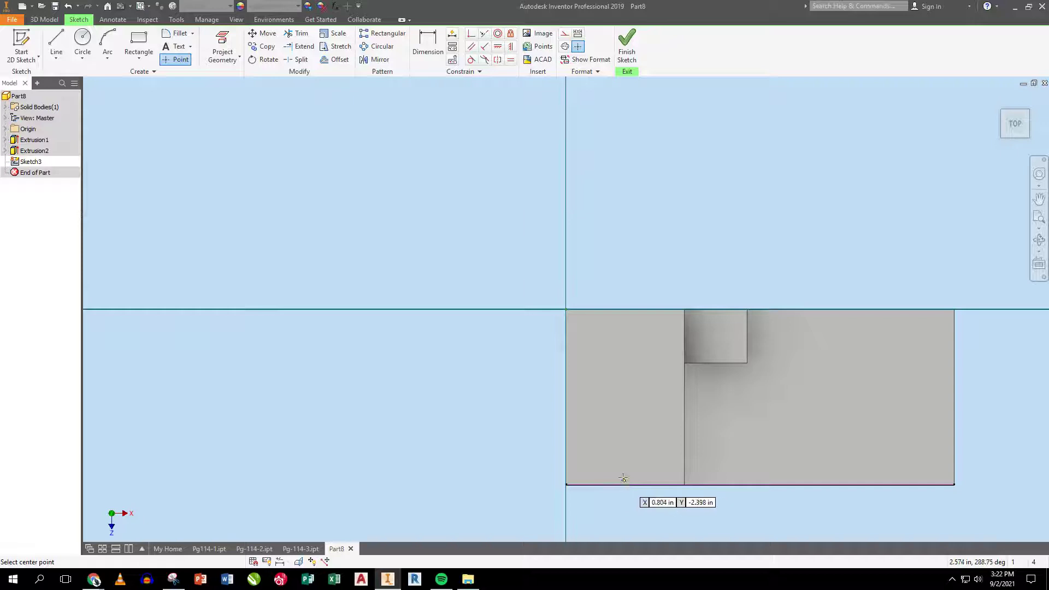
click(620, 424)
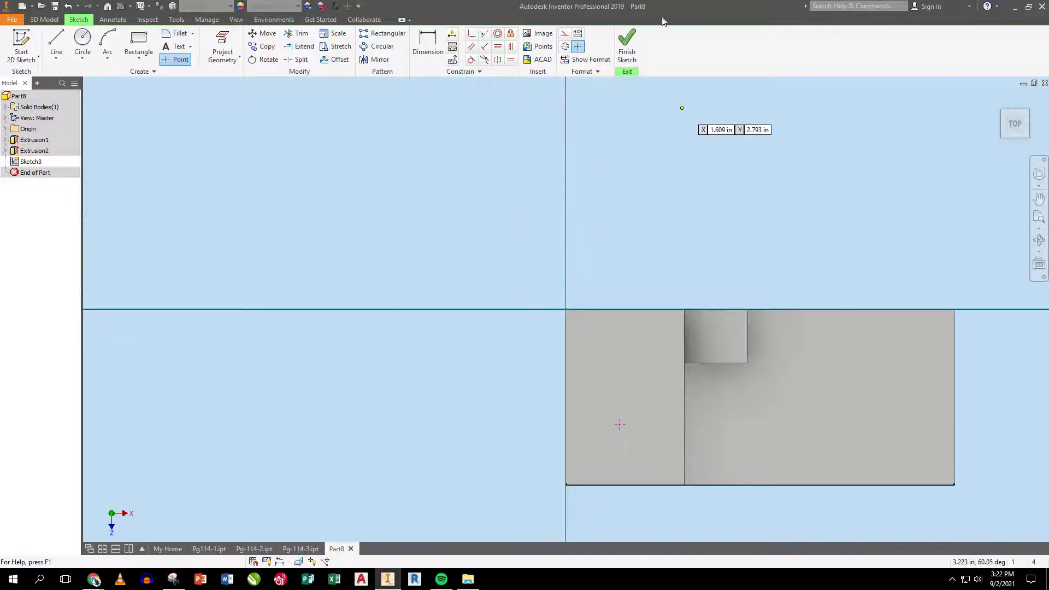
click(627, 44)
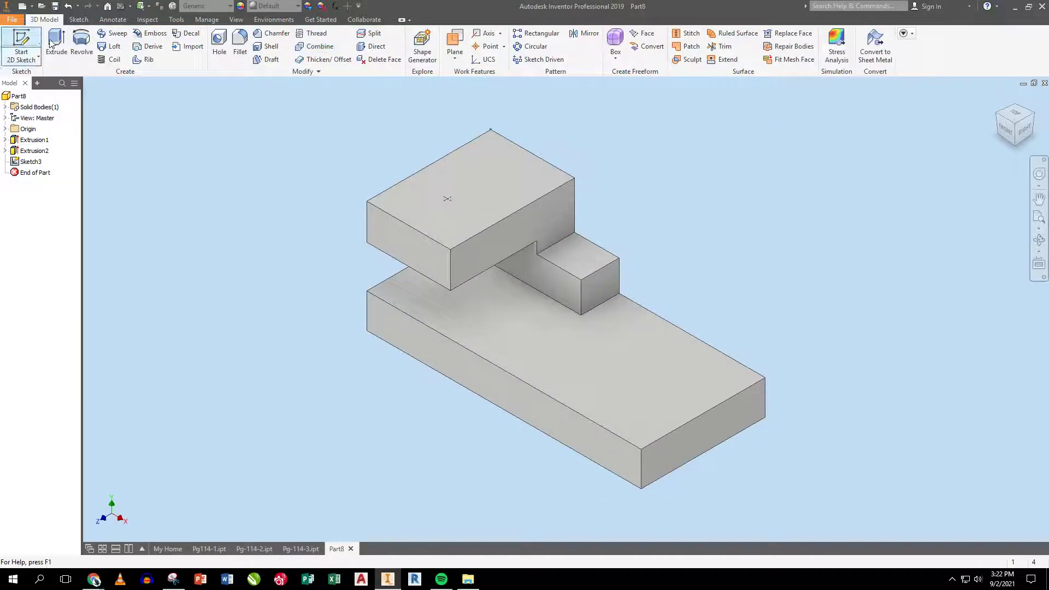
Create a 3/8 in hole at the sketched point on the upper block, ending at the block's underside face.
click(220, 49)
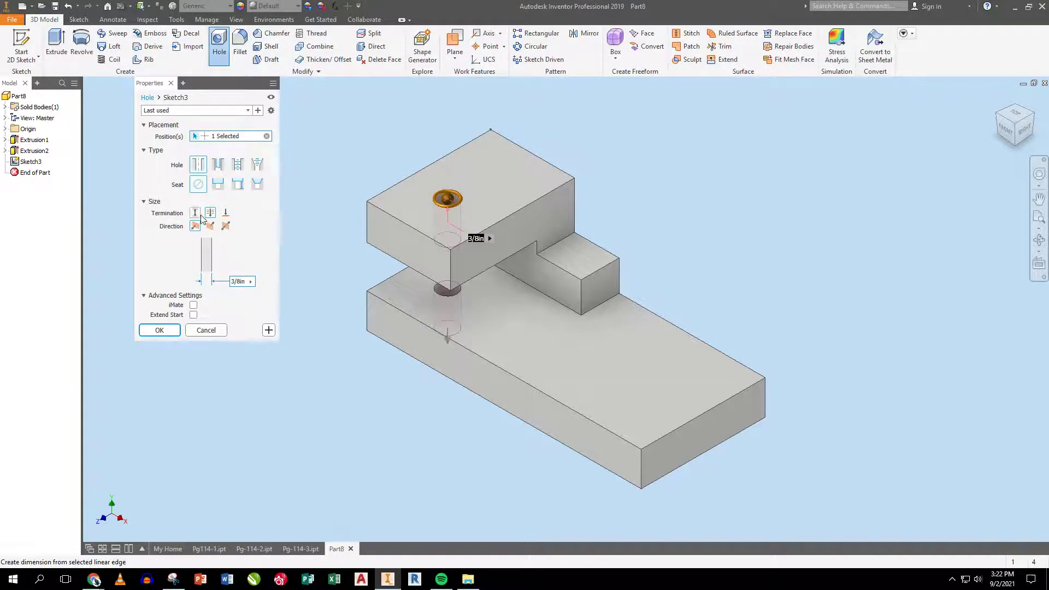
click(227, 214)
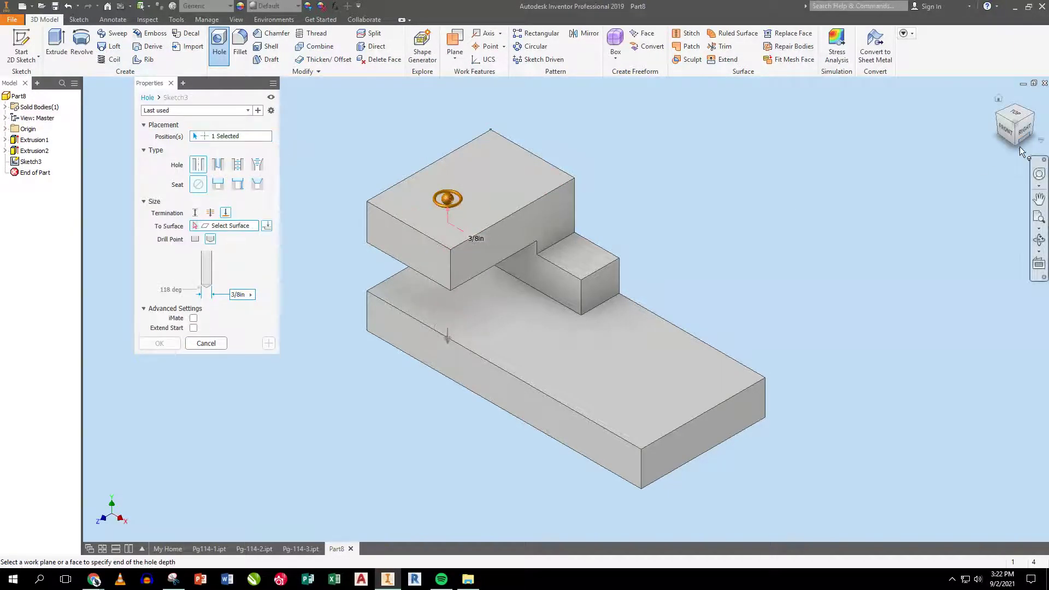
click(991, 143)
click(474, 304)
click(1020, 112)
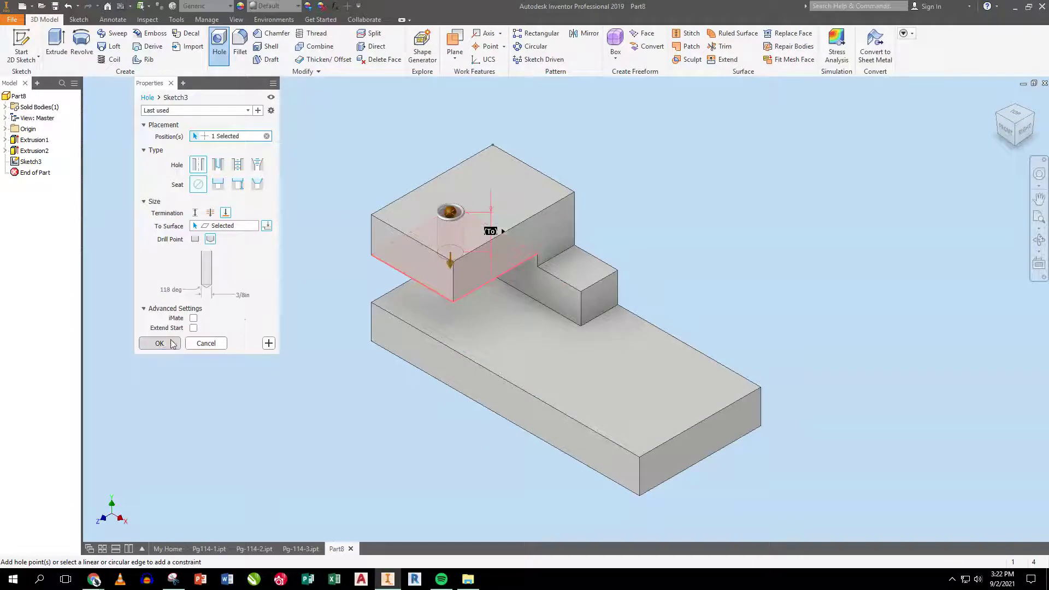
click(159, 343)
On the base's top face, sketch two hole centre points in line lengthwise near the low end, about 1.24 in from the back edge, and finish the sketch.
click(21, 46)
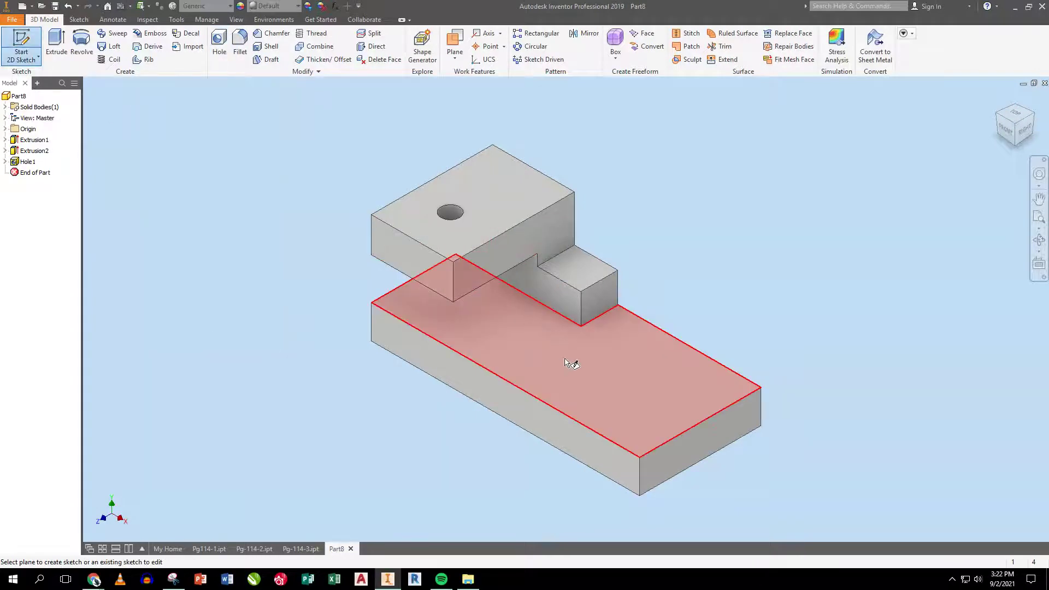
click(560, 354)
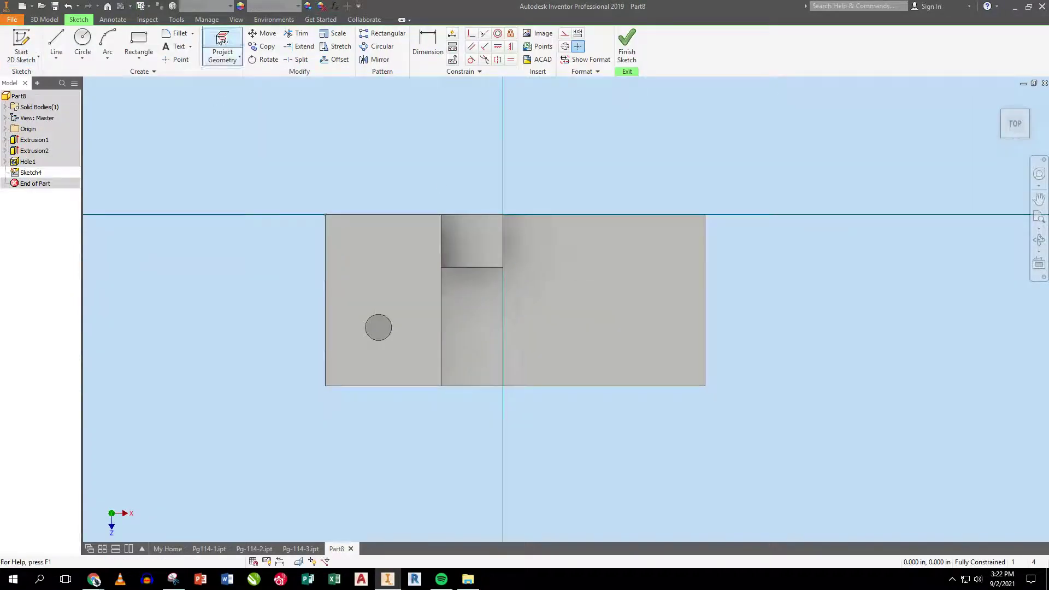
click(82, 38)
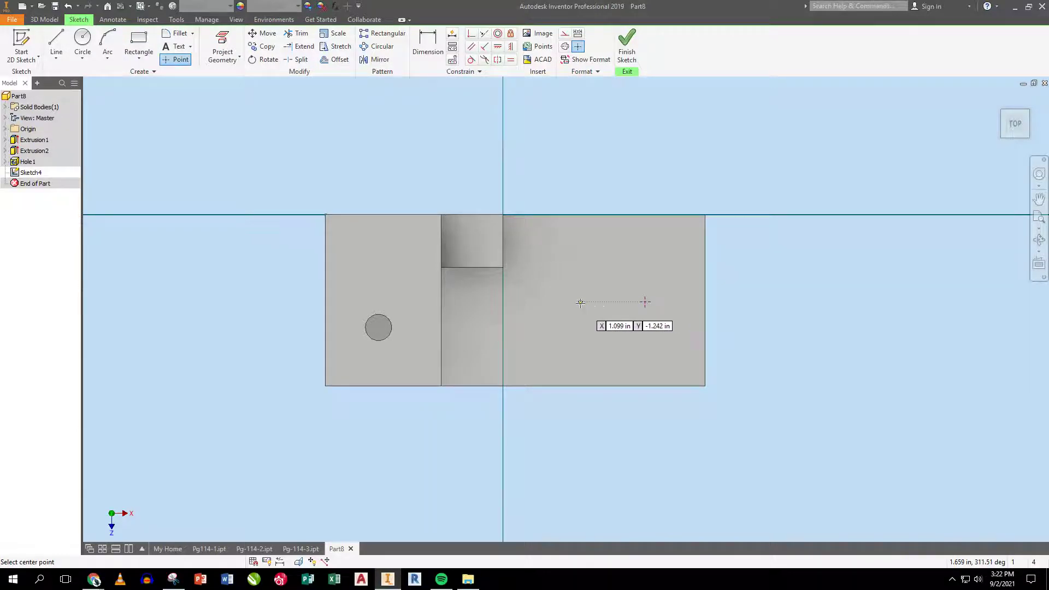
click(627, 43)
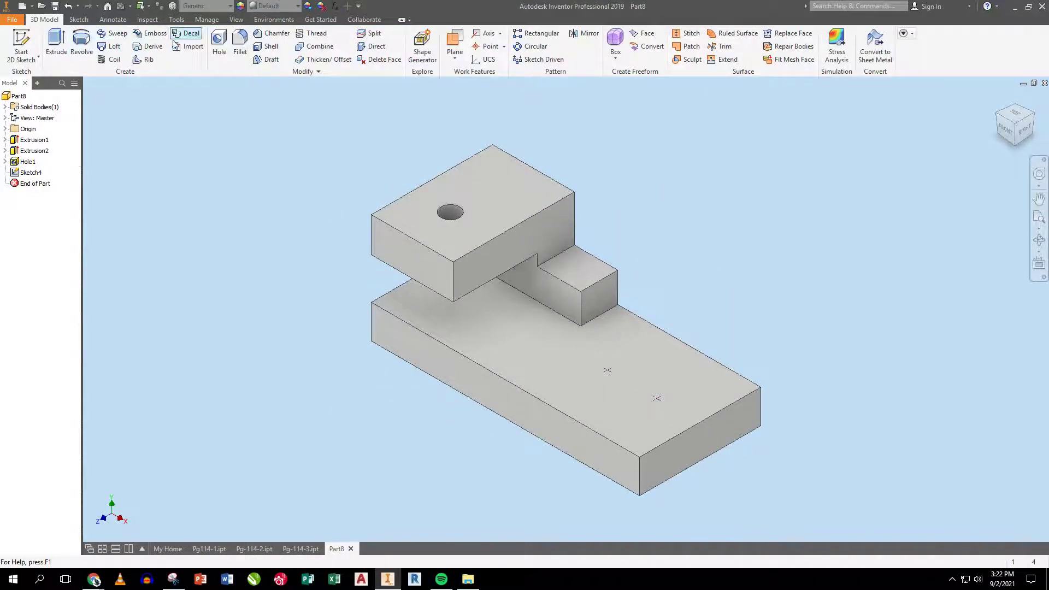
Create 3/8 in through-all holes at the two sketched points on the base.
click(228, 59)
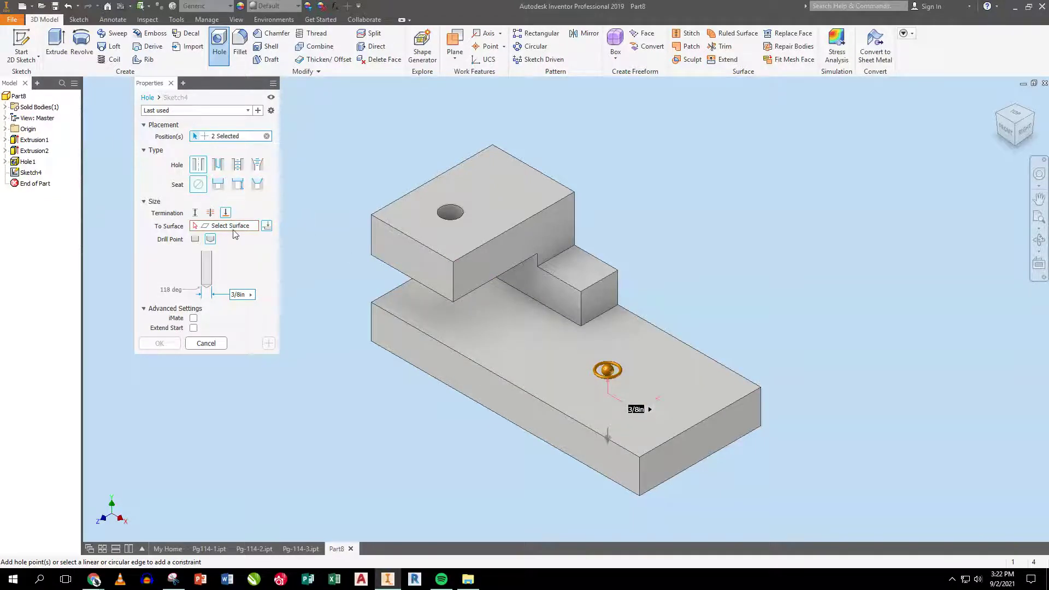
click(211, 213)
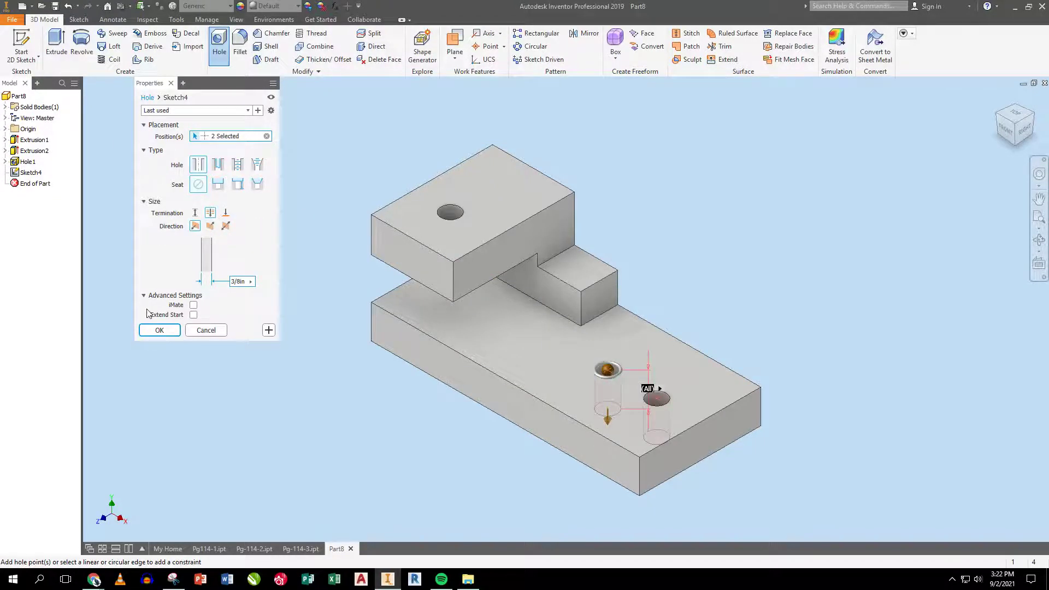
click(159, 330)
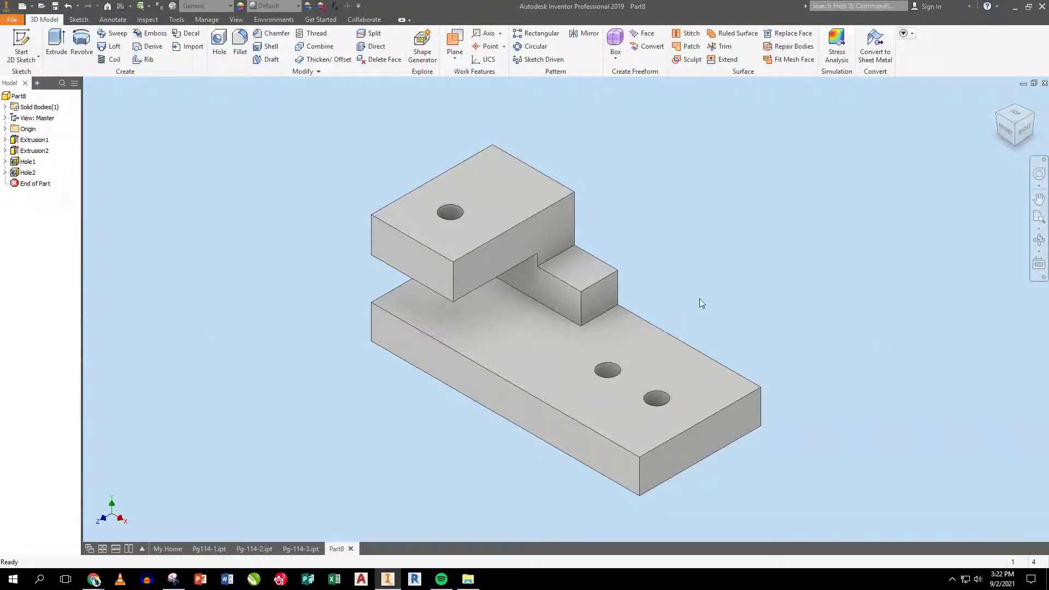
Save the part to the desktop as Pg-114-4.
click(54, 6)
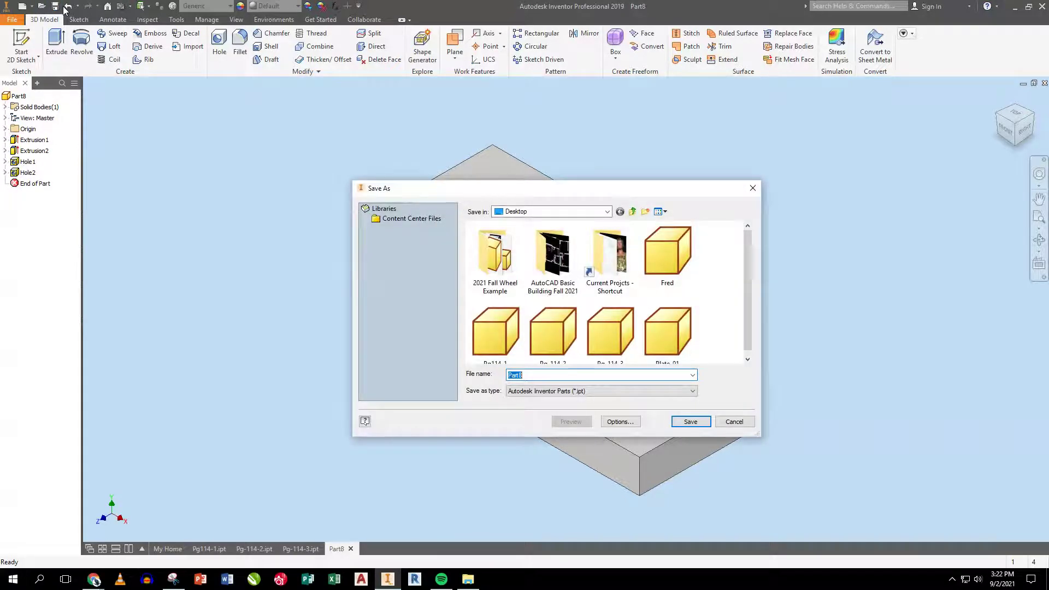
text(Pg-114-)
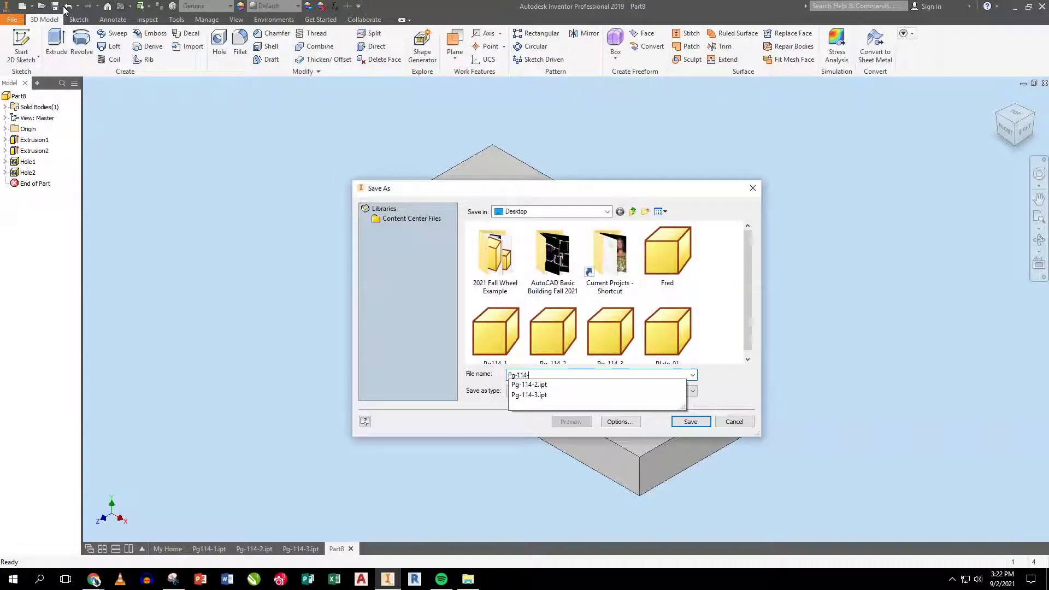
text(4)
key(Return)
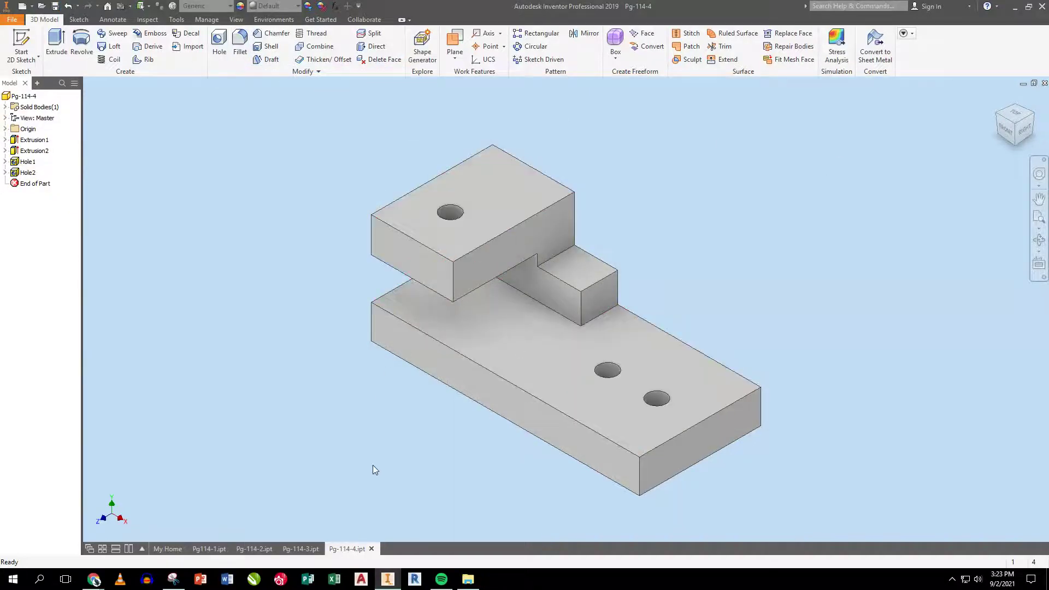
Create a new part and start a 2D sketch on its front plane.
click(163, 548)
click(231, 181)
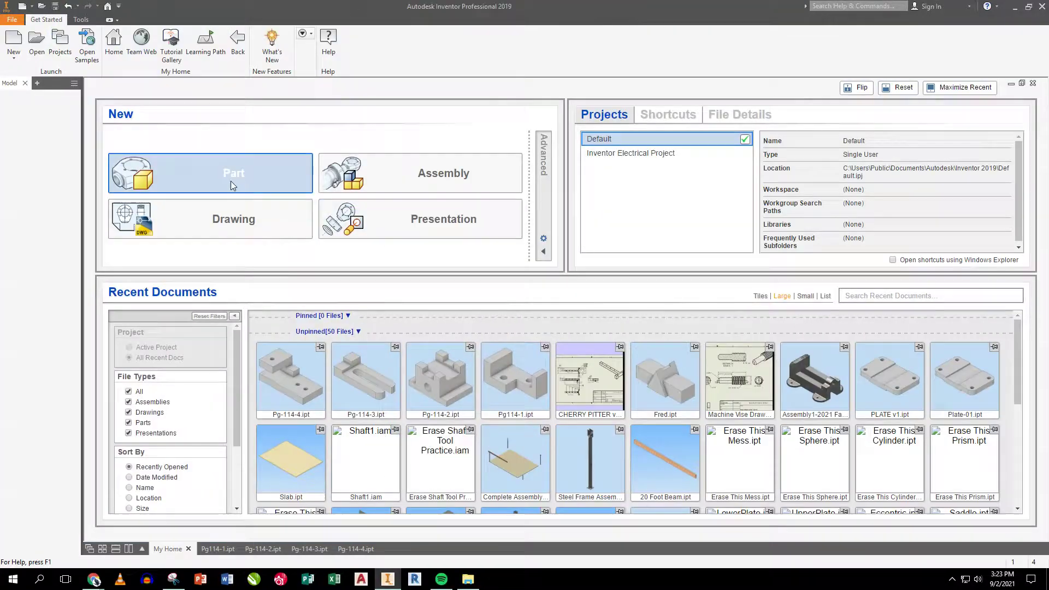
click(470, 325)
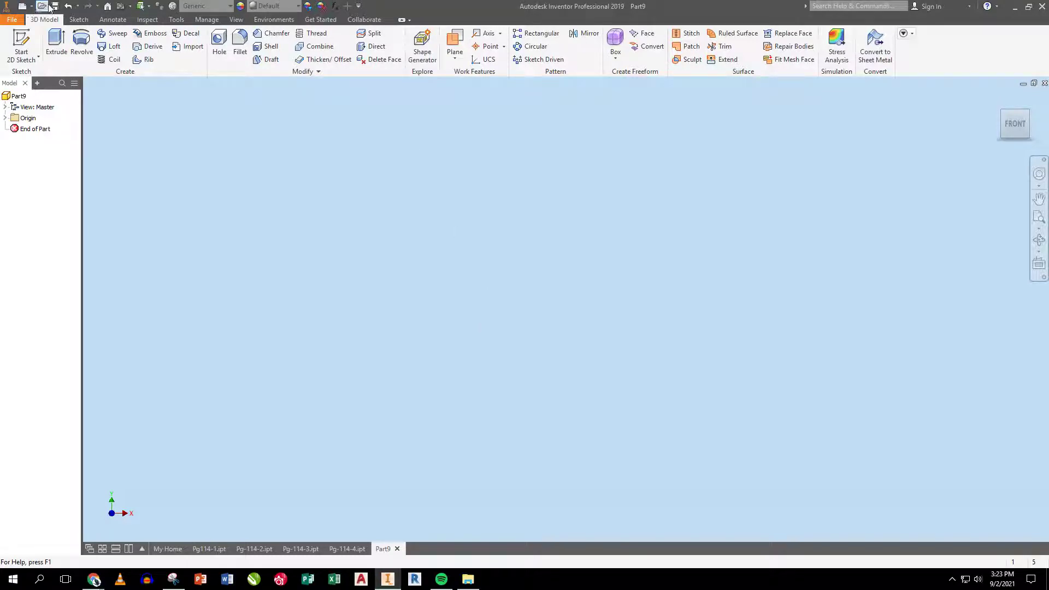
click(22, 45)
click(560, 214)
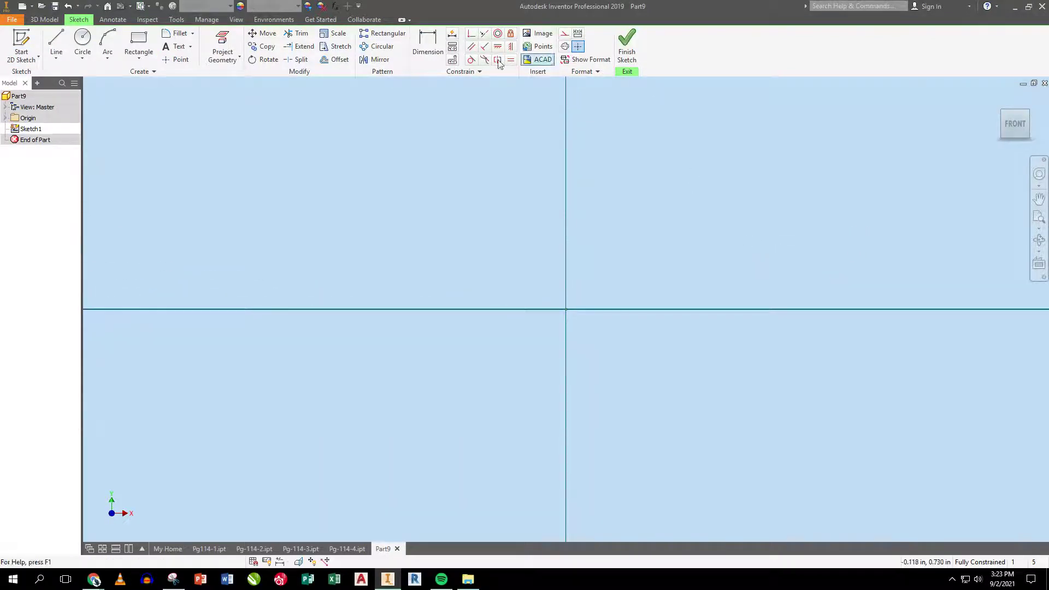
Sketch a closed L-shaped profile from the origin, about 1.84 in wide and 1.92 in high with the step on its left, and finish the sketch.
click(133, 42)
click(56, 44)
click(566, 309)
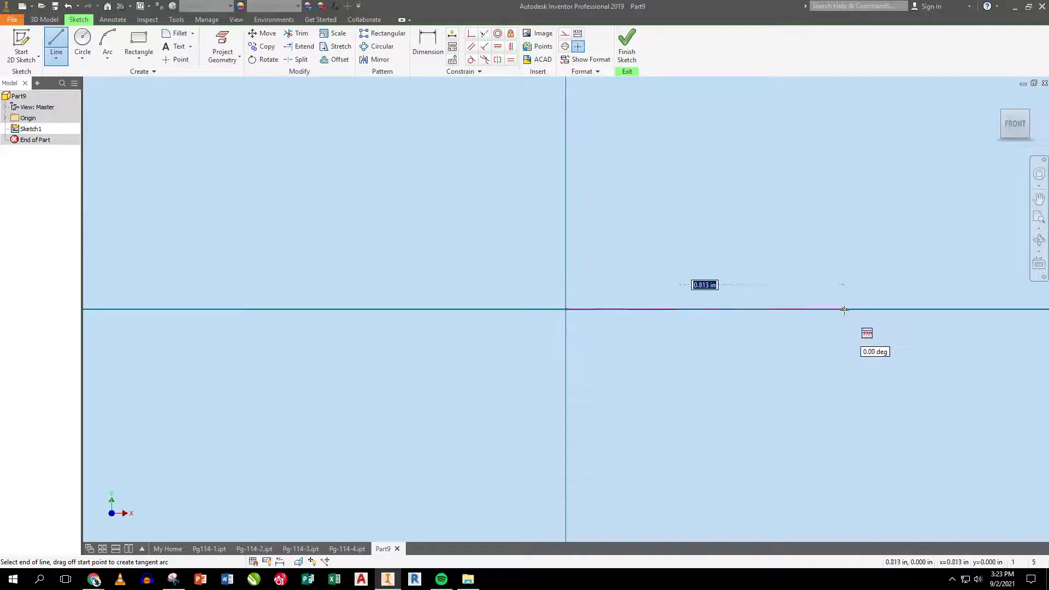
middle_drag(844, 310, 521, 425)
scroll(541, 410, down, 3)
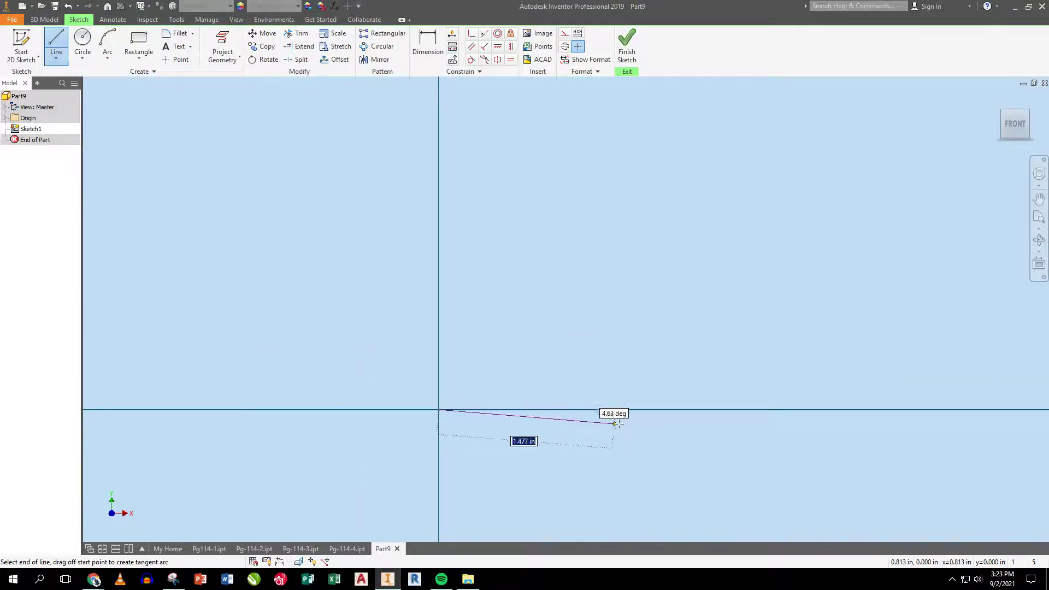
click(658, 409)
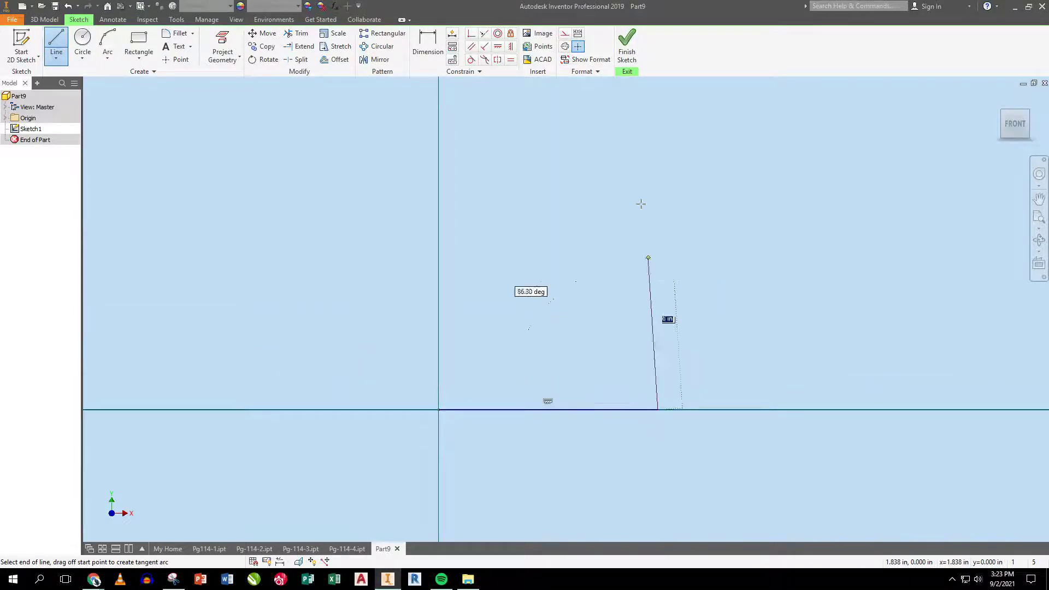
click(659, 180)
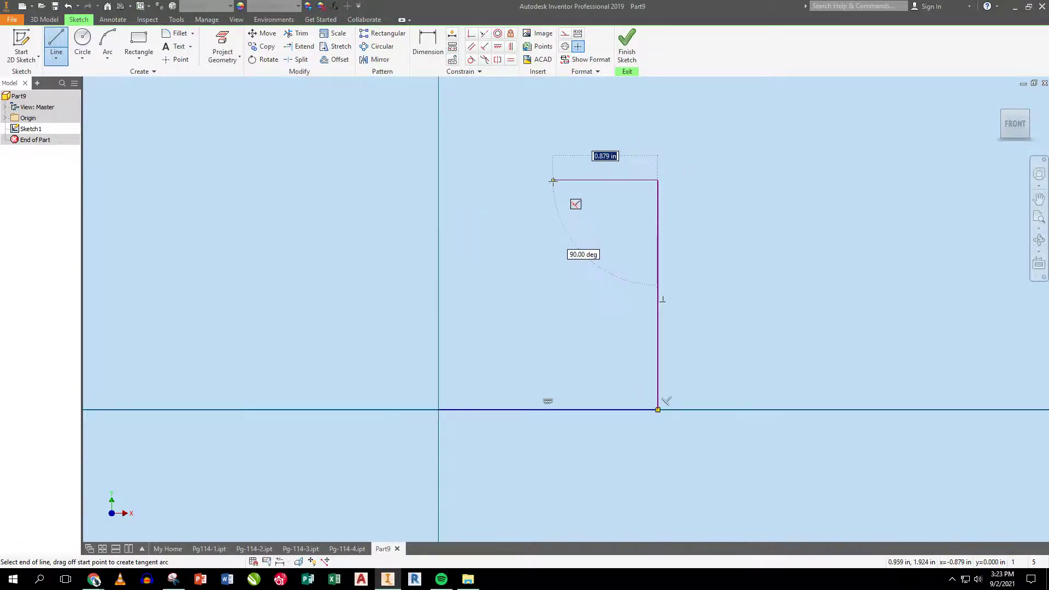
click(548, 180)
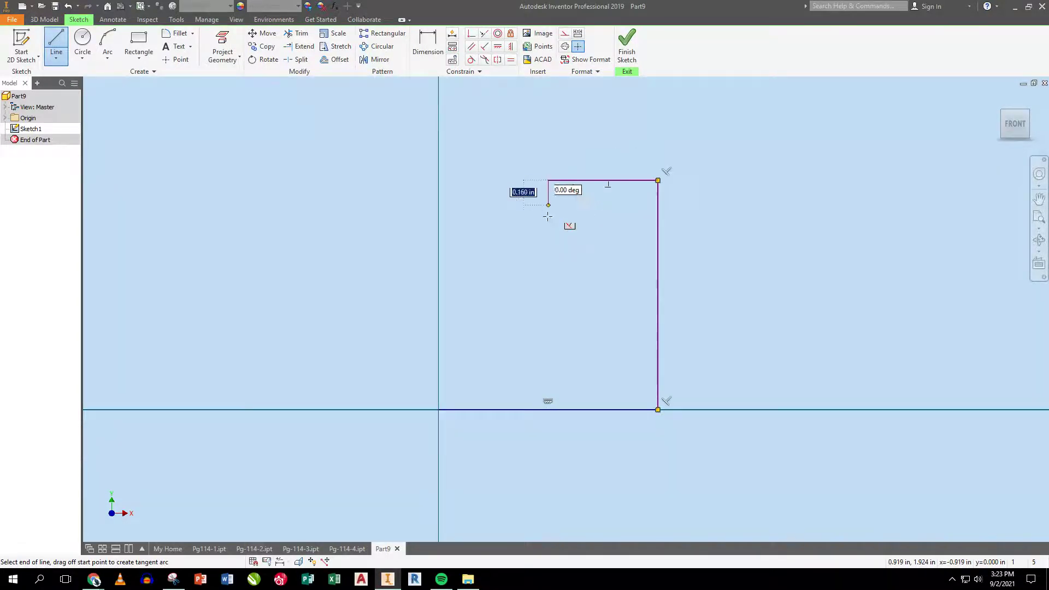
click(547, 298)
click(437, 298)
click(439, 410)
click(627, 45)
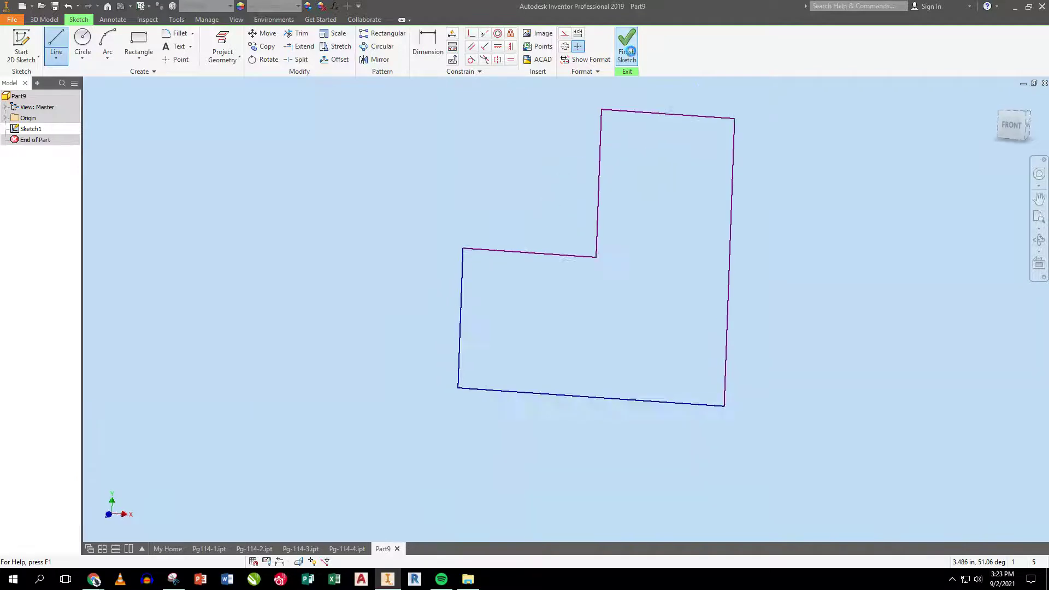
Extrude the L-shaped profile about 3.375 in towards the front.
click(1000, 116)
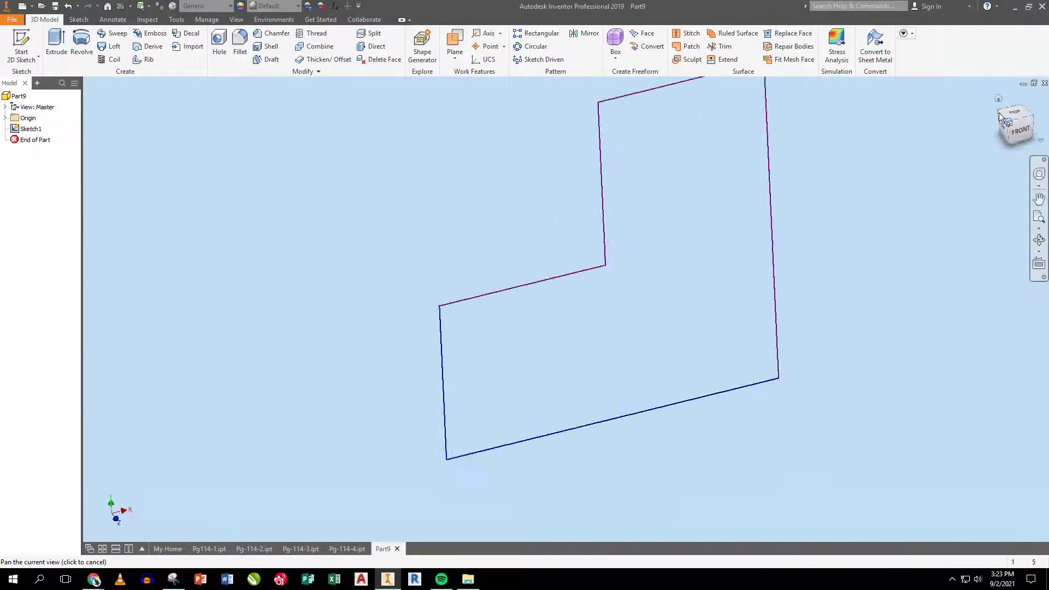
click(57, 43)
middle_drag(738, 345, 610, 212)
drag(580, 219, 902, 340)
click(198, 214)
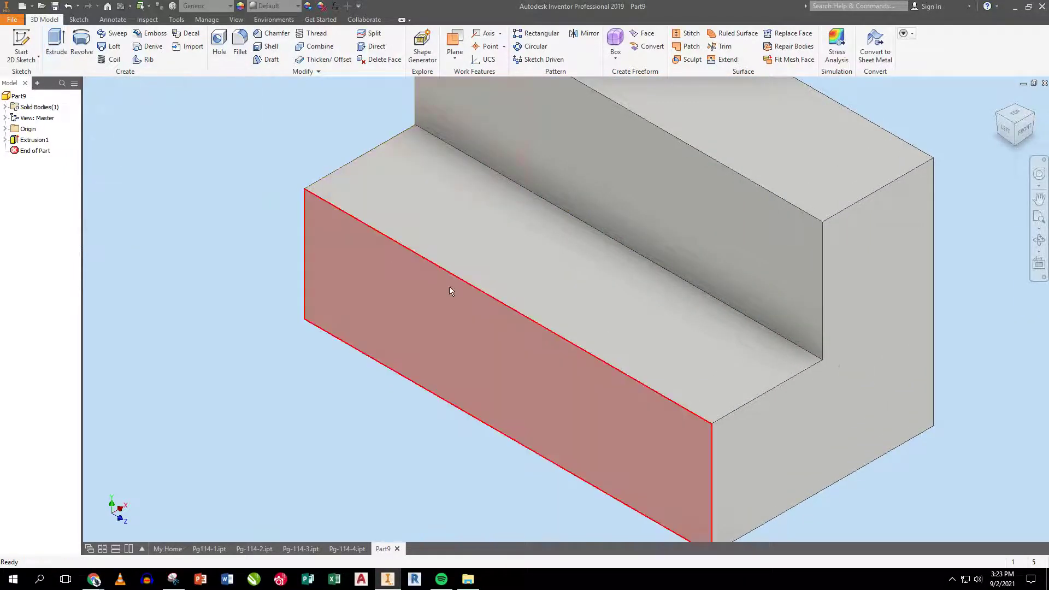
On the lower step's left face, sketch a triangle from the bottom front corner, about 2.04 in high and 2.32 in wide across its top, and finish the sketch.
click(22, 46)
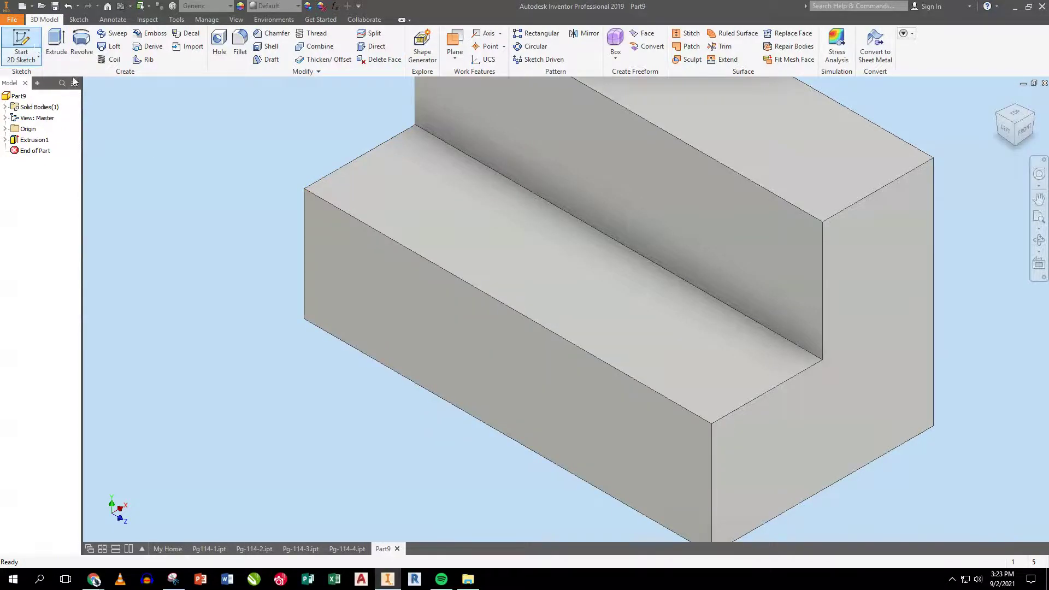
click(524, 364)
click(614, 382)
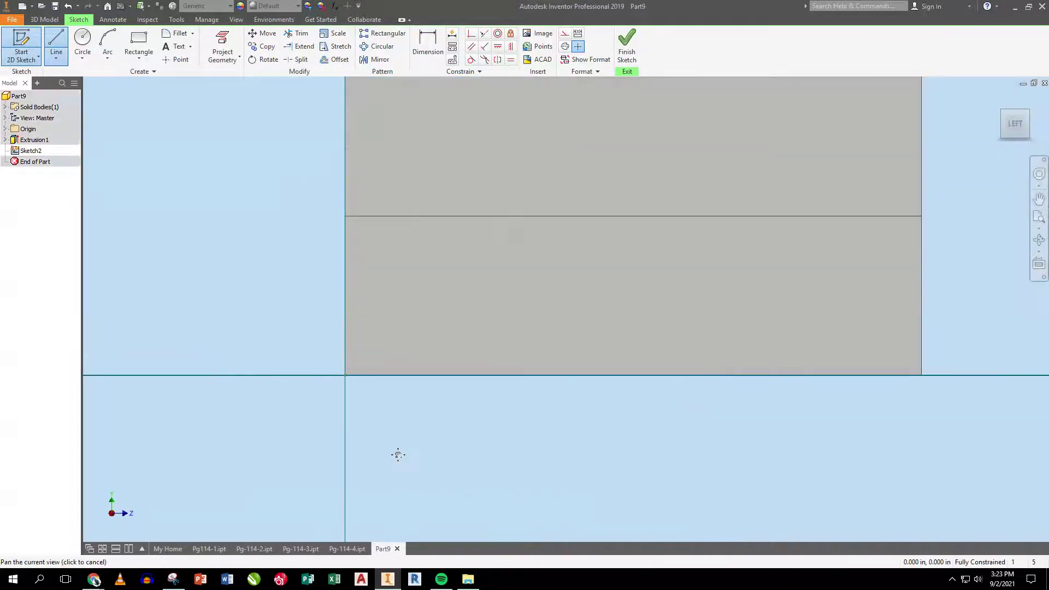
click(56, 43)
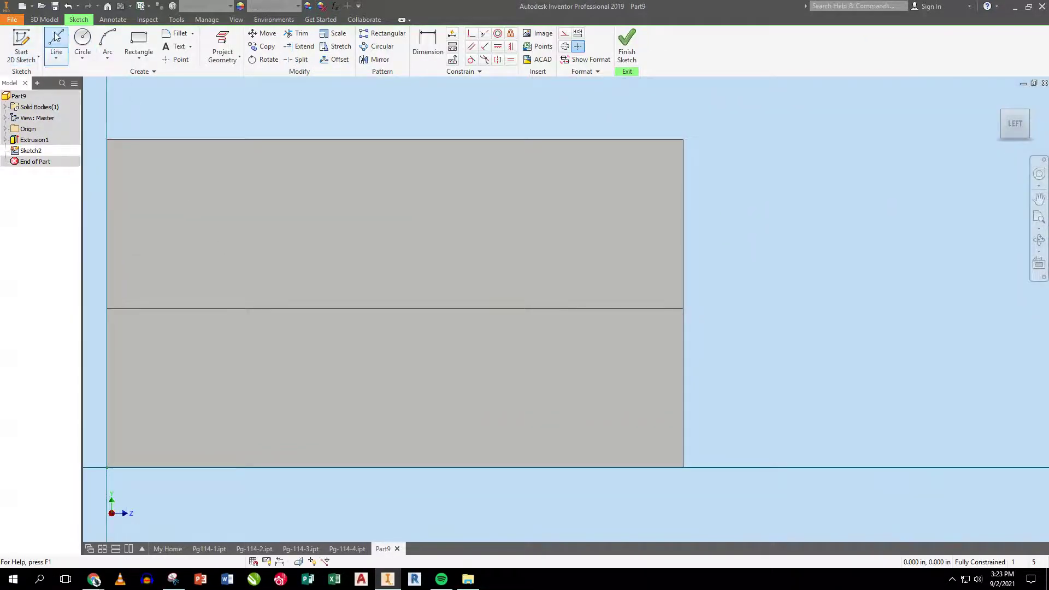
click(683, 468)
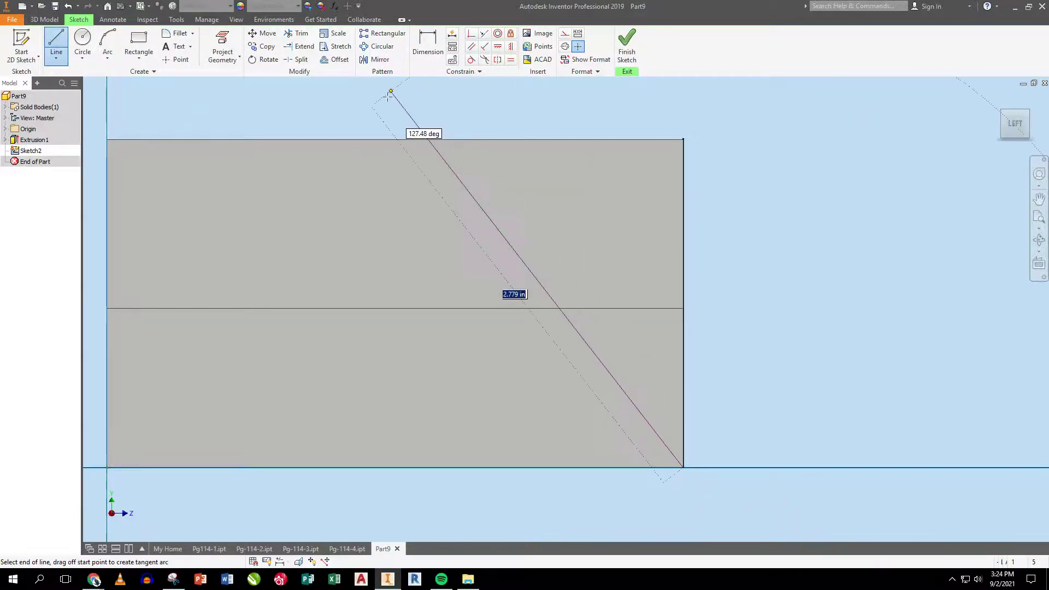
click(424, 119)
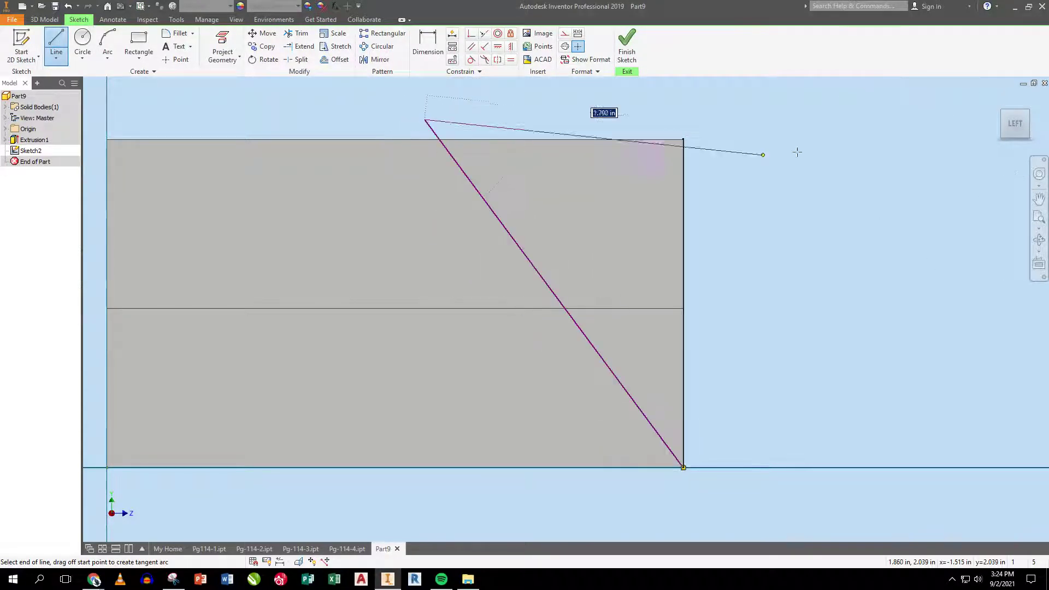
click(820, 119)
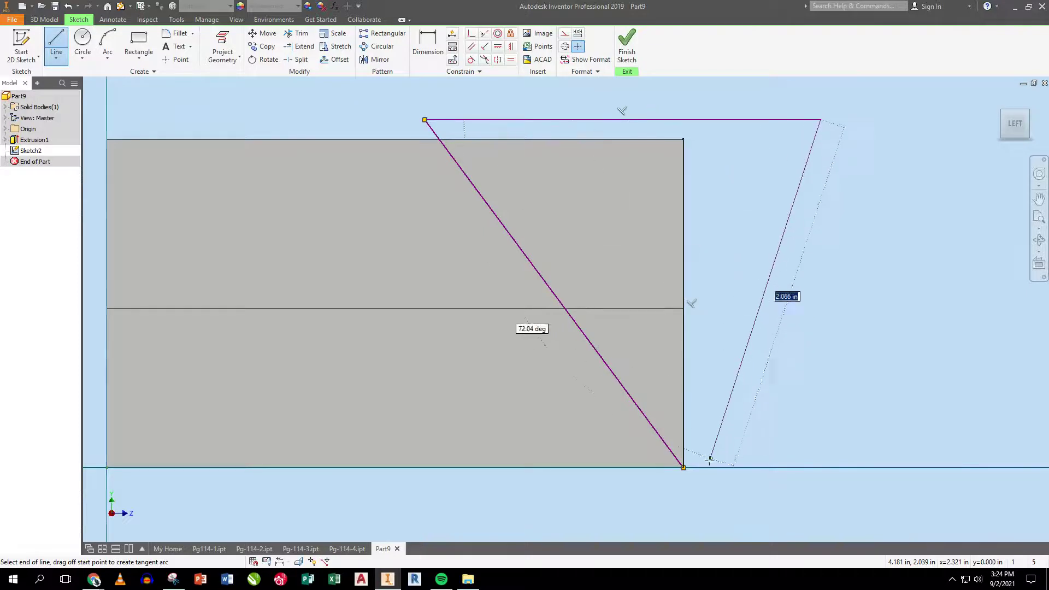
click(684, 468)
click(628, 45)
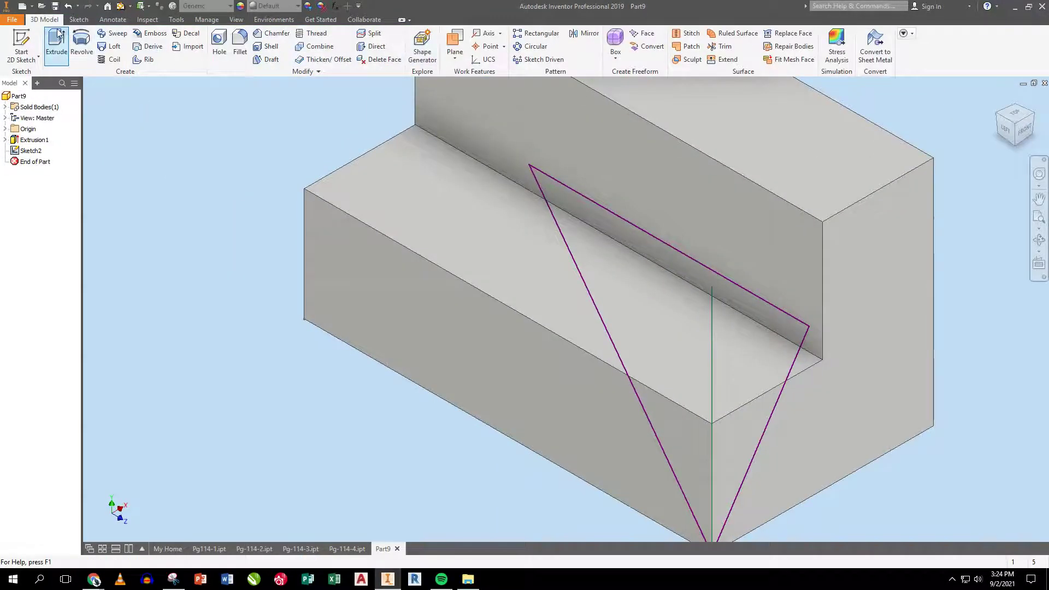
Cut-extrude the triangle 3.375 in through the part to slope its front end.
click(57, 41)
click(167, 145)
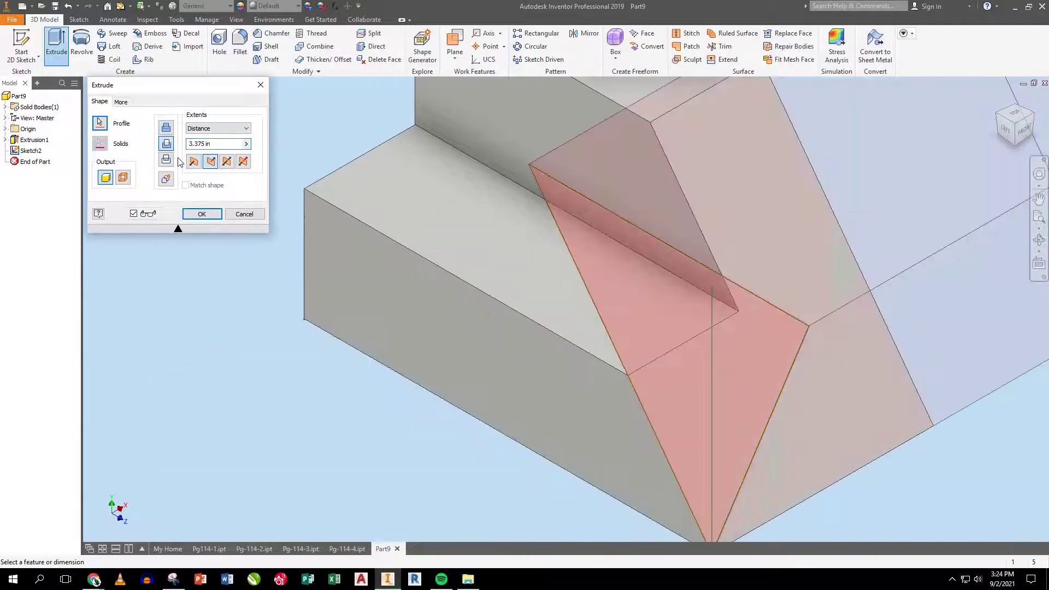
click(201, 213)
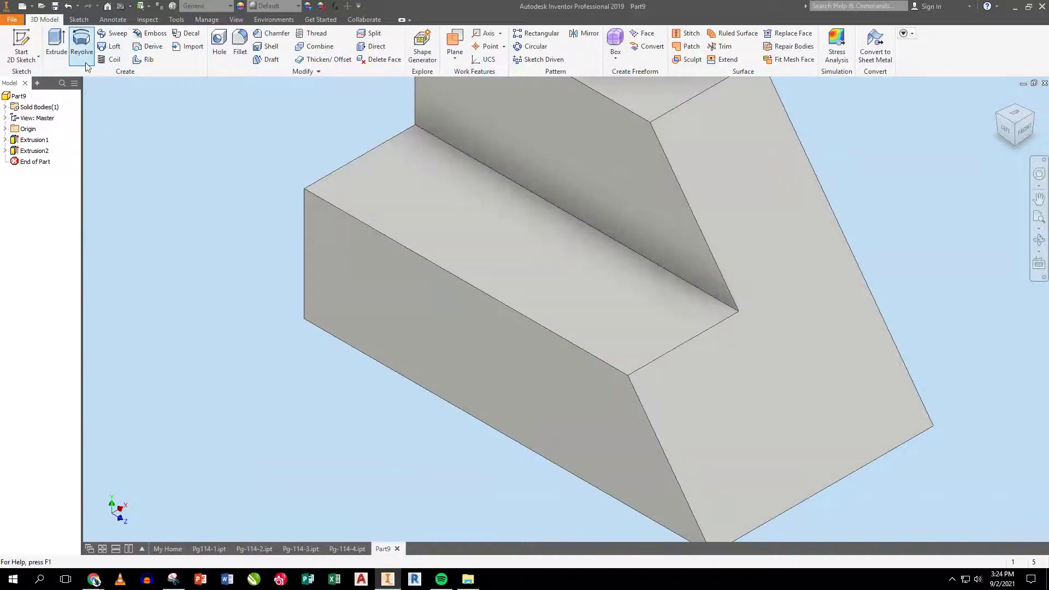
Sketch two center points along the lower step's top face and make 3/8 in through-all holes at both points.
click(21, 44)
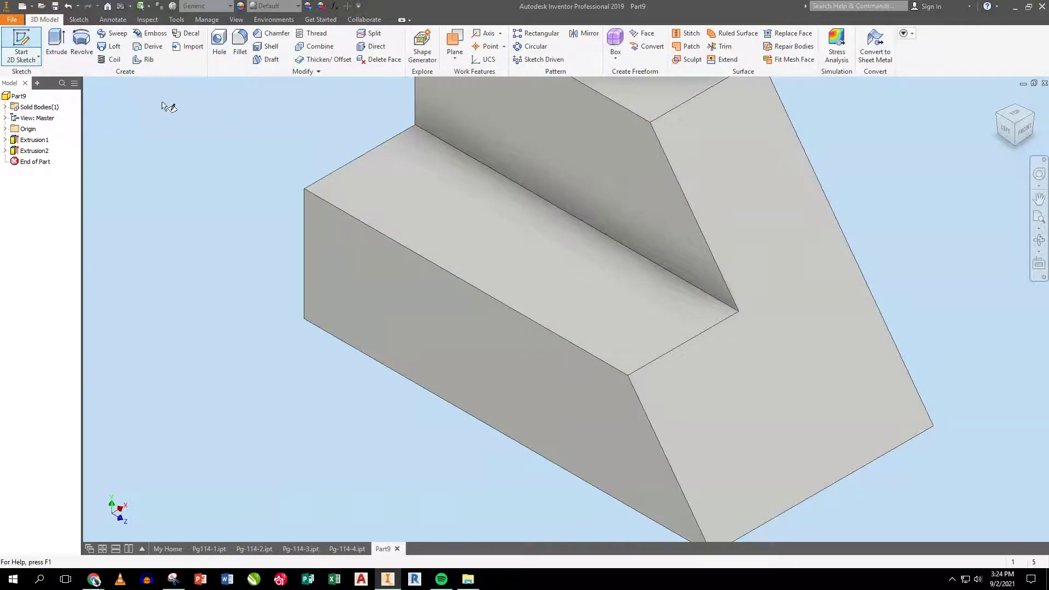
click(417, 216)
click(176, 59)
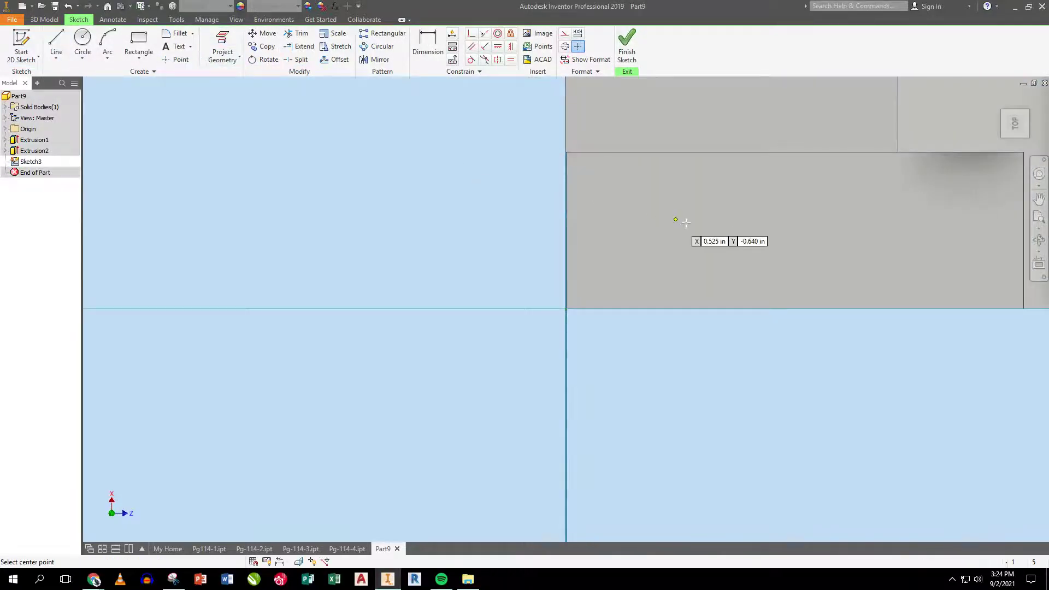
click(879, 232)
click(627, 47)
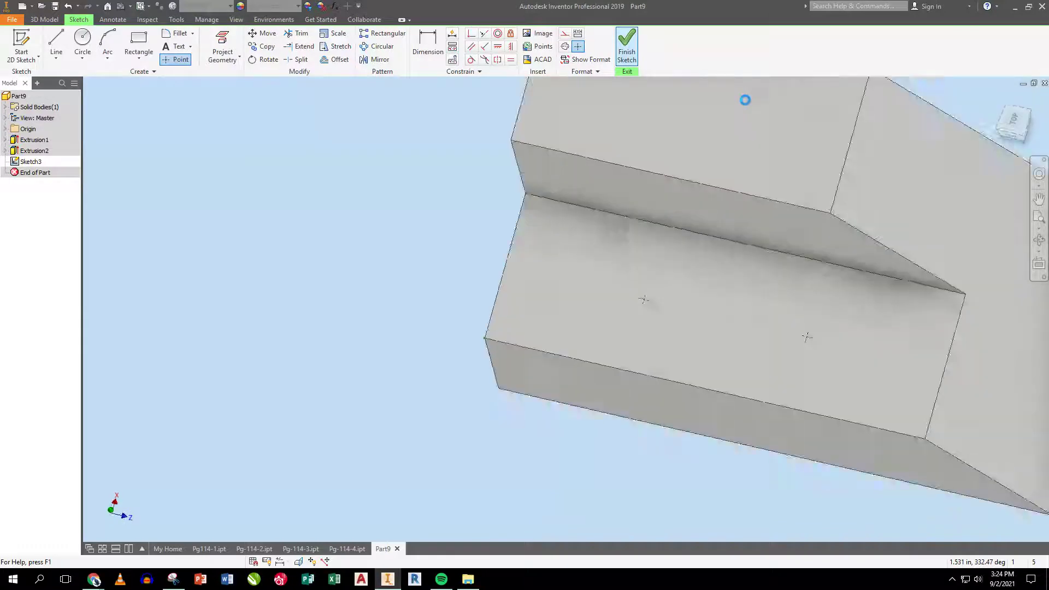
click(219, 43)
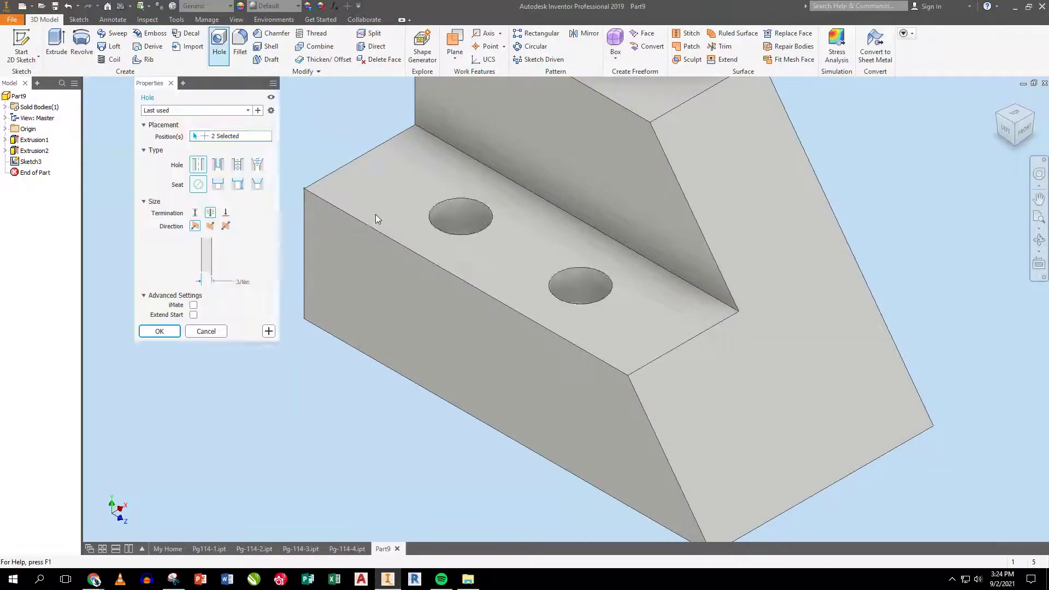
key(Return)
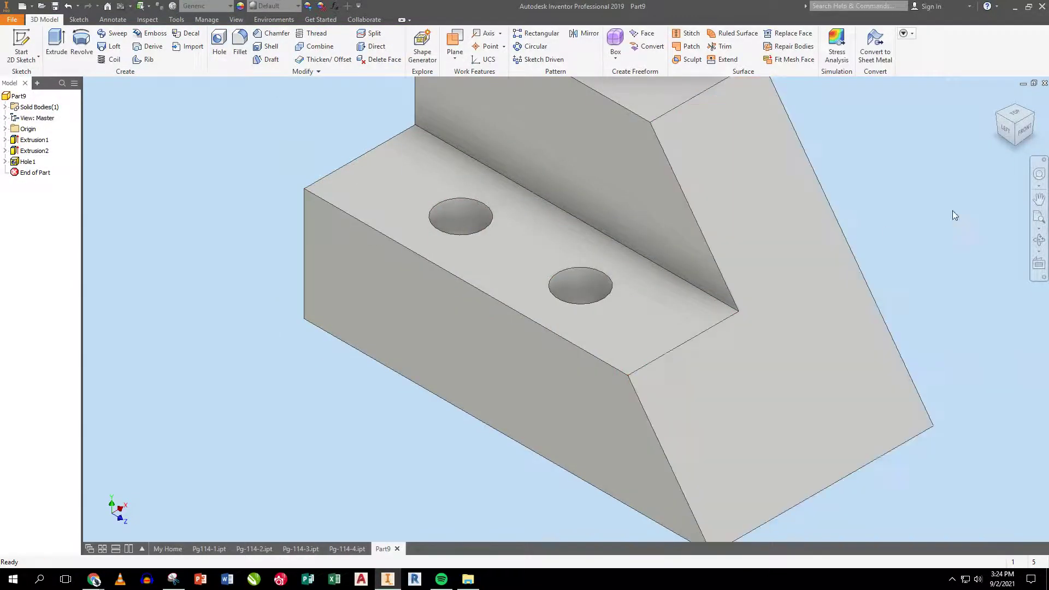
Fit the whole part in view and save it on the Desktop as Pg-114-5.
click(1039, 200)
click(1040, 217)
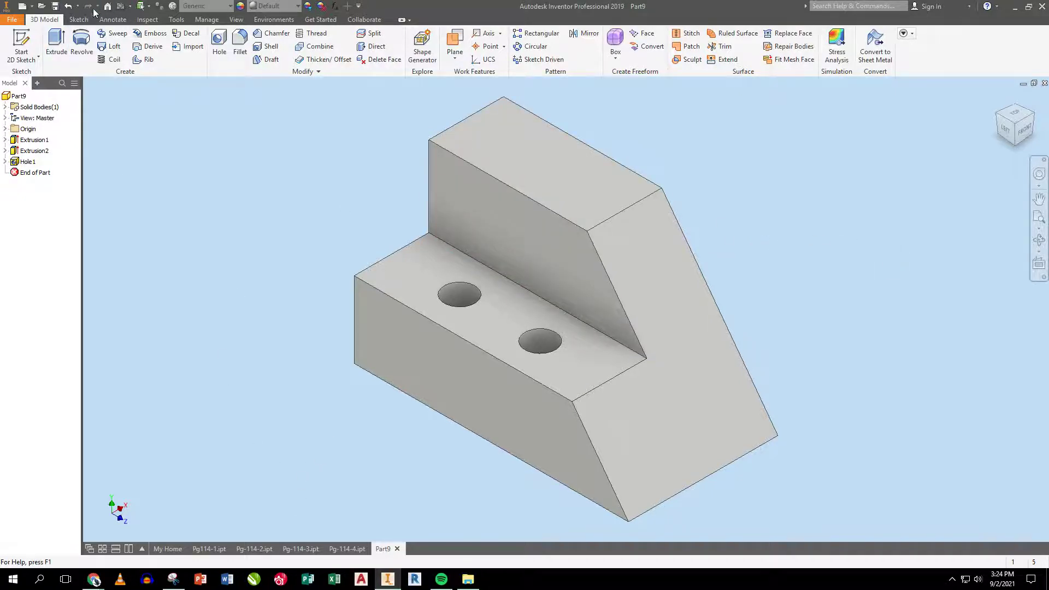
click(55, 7)
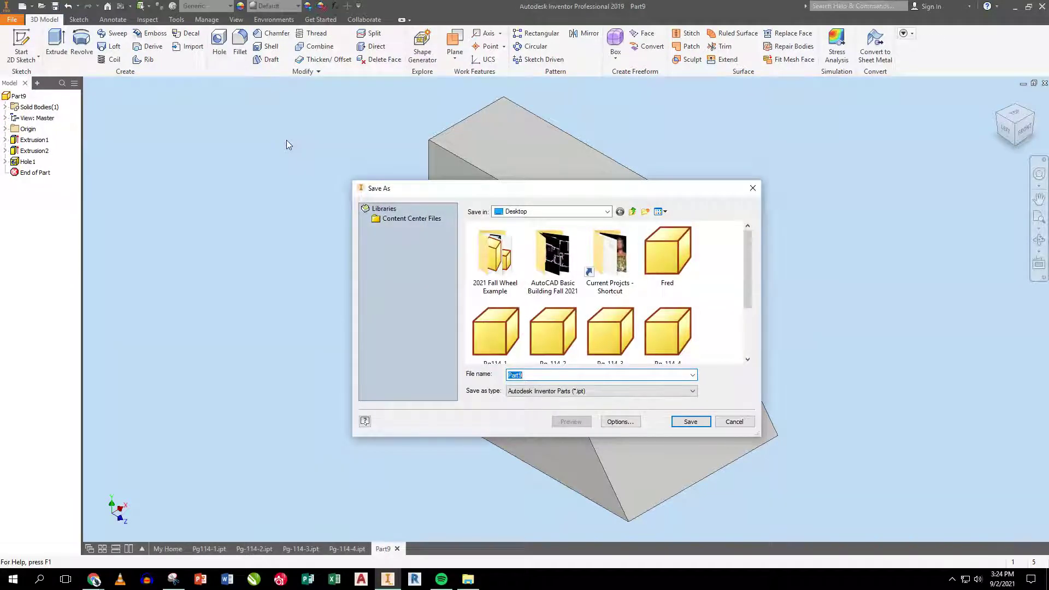
text(Pg-114)
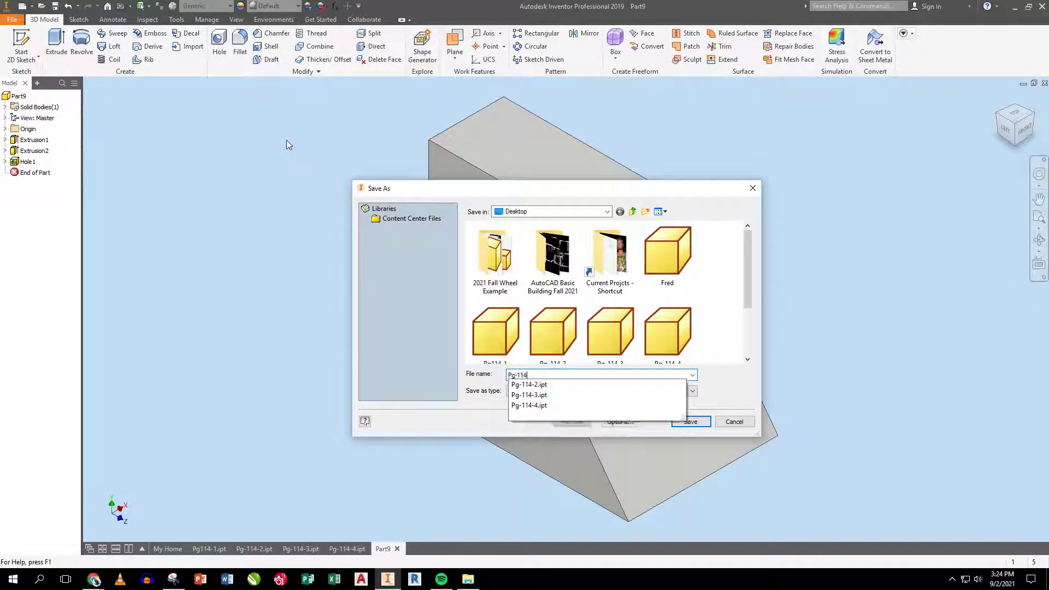
text(-5)
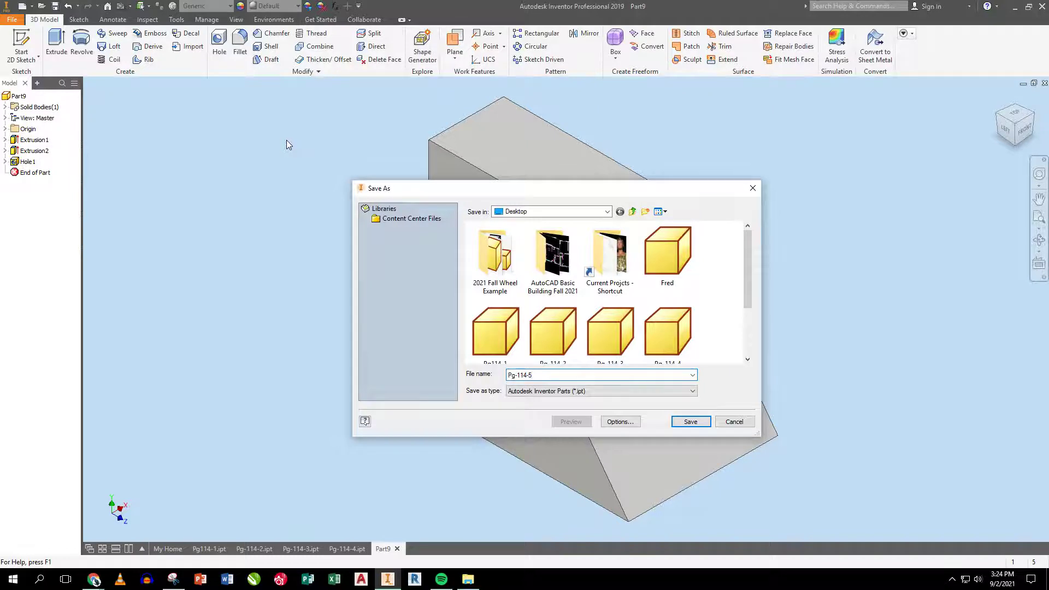
key(Return)
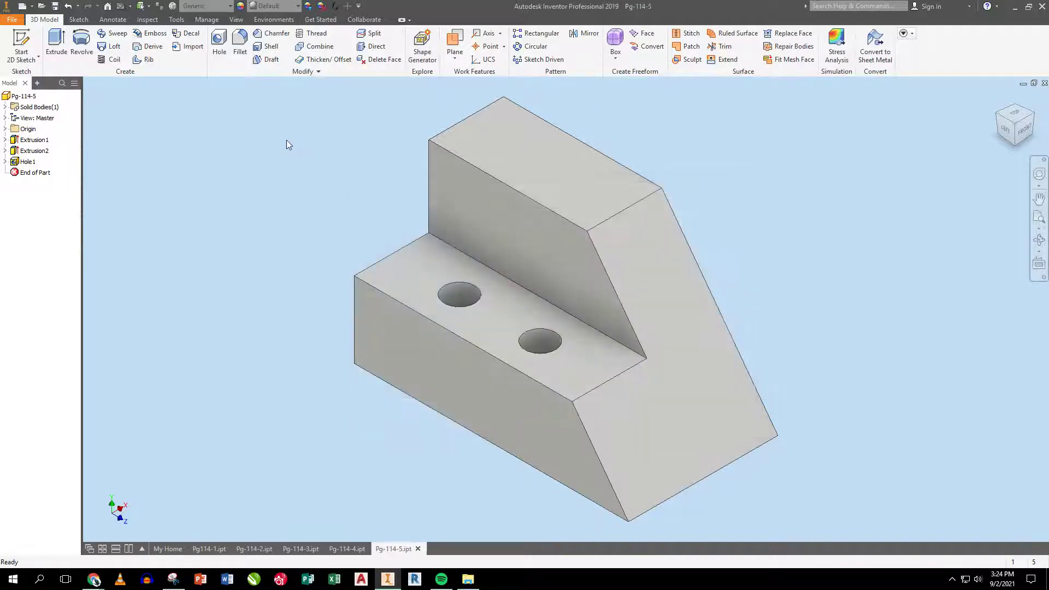
Create a new part and start a sketch on its front (XY) plane.
click(170, 549)
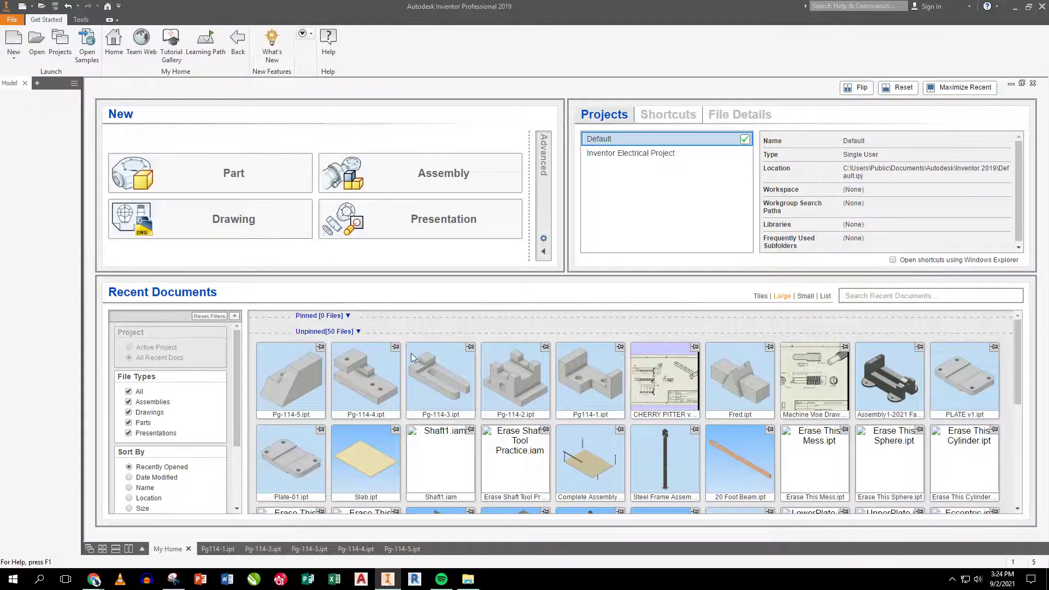
click(244, 187)
click(491, 325)
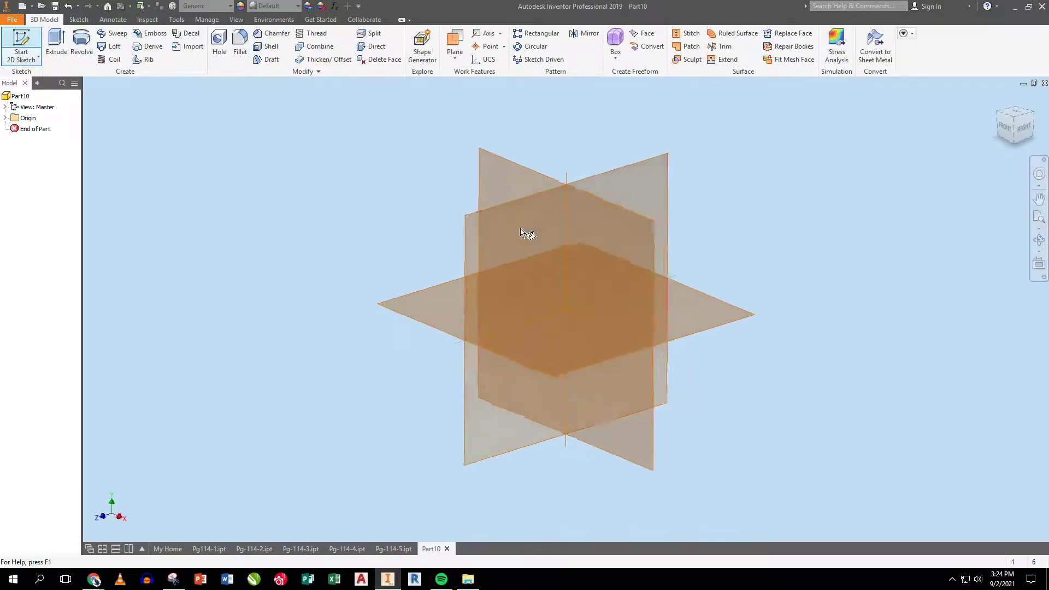
click(522, 192)
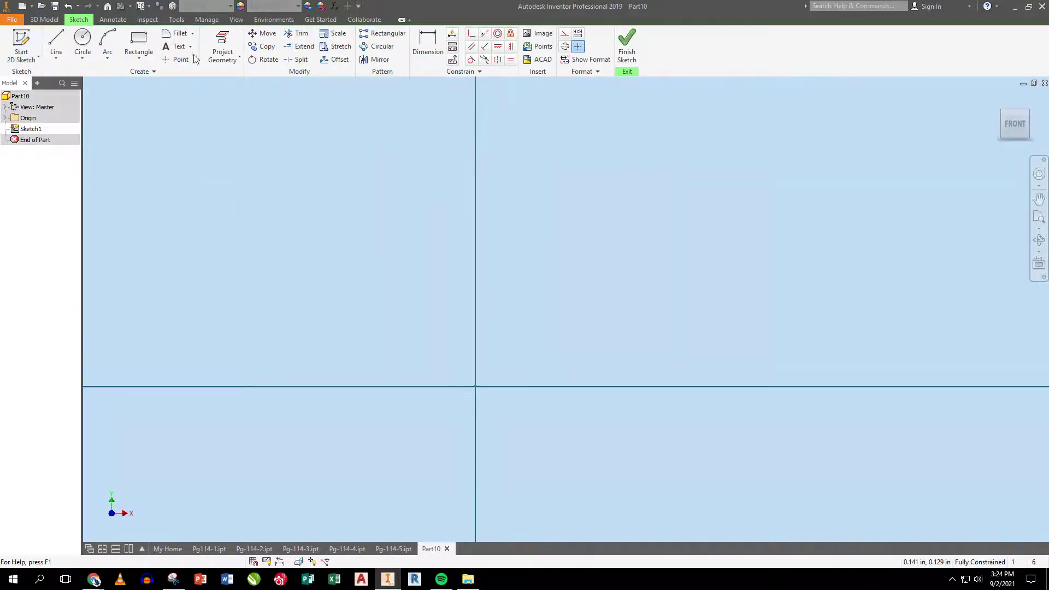
Sketch a closed Z-shaped profile from the origin, foot about 3.63 by 1.03 in, overall height 3.56 in, upper arm reaching 3.25 in left, and finish the sketch.
click(56, 41)
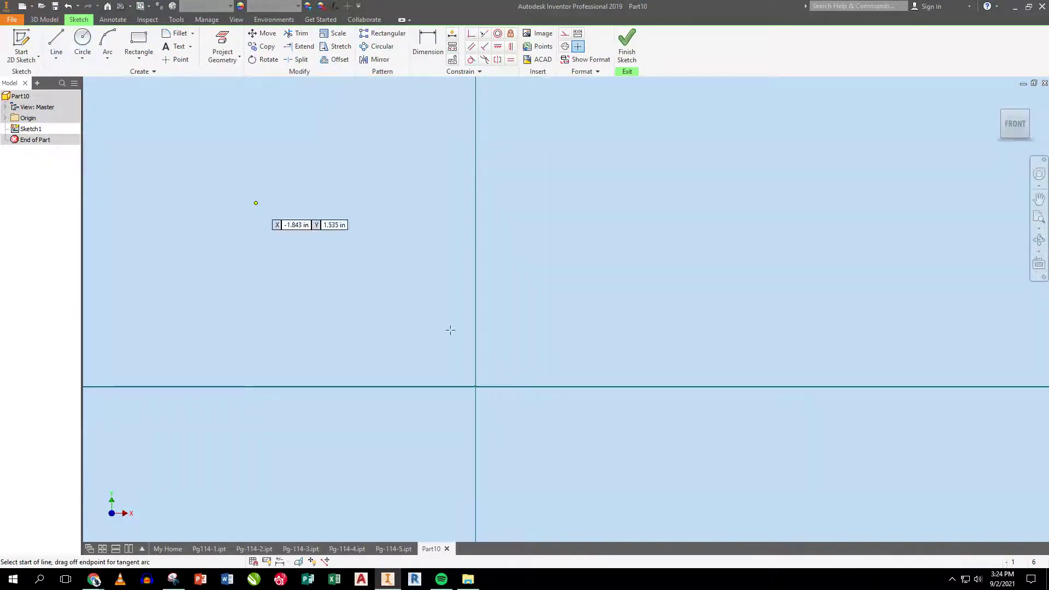
click(475, 386)
scroll(886, 385, up, 2)
scroll(886, 385, up, 2)
middle_drag(886, 385, 626, 426)
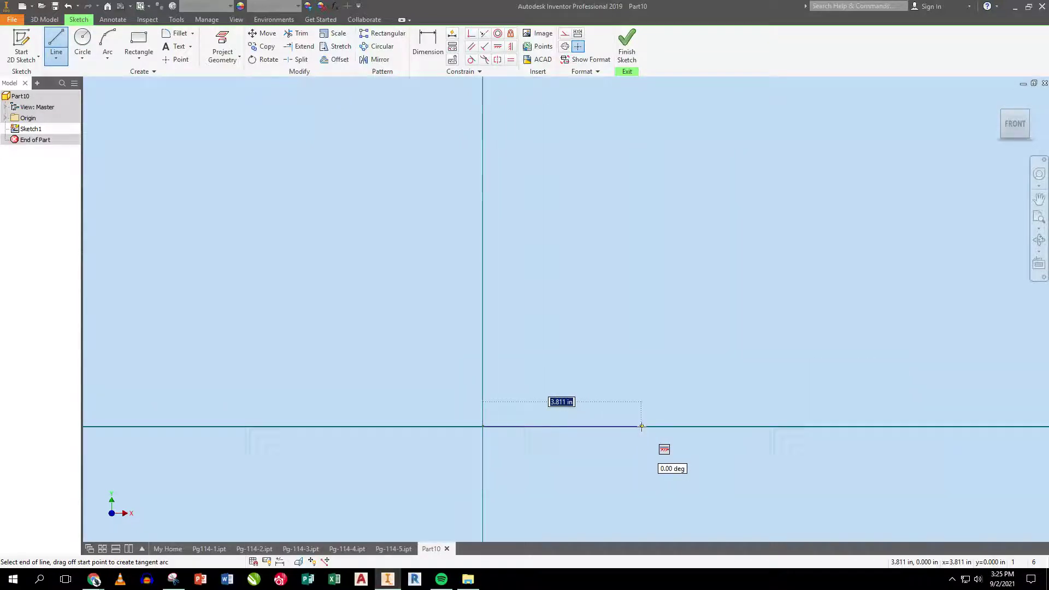
click(634, 426)
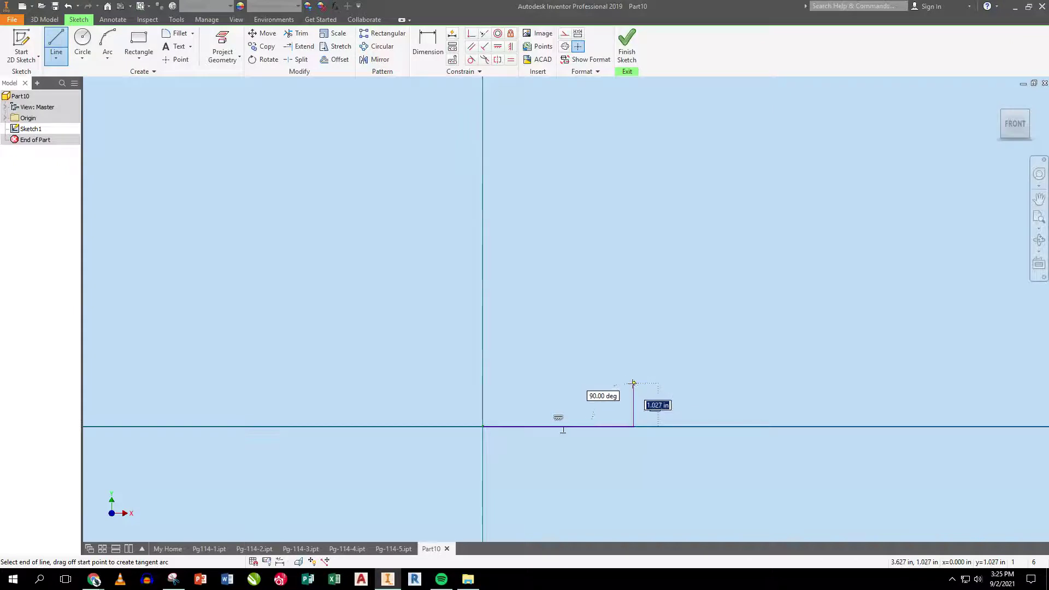
click(526, 383)
click(527, 278)
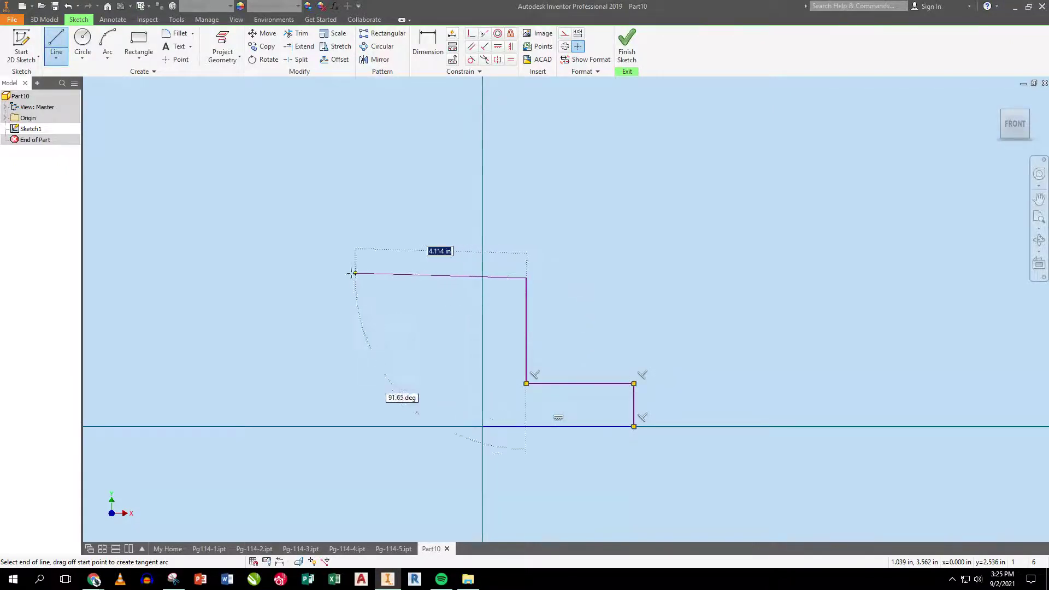
click(348, 279)
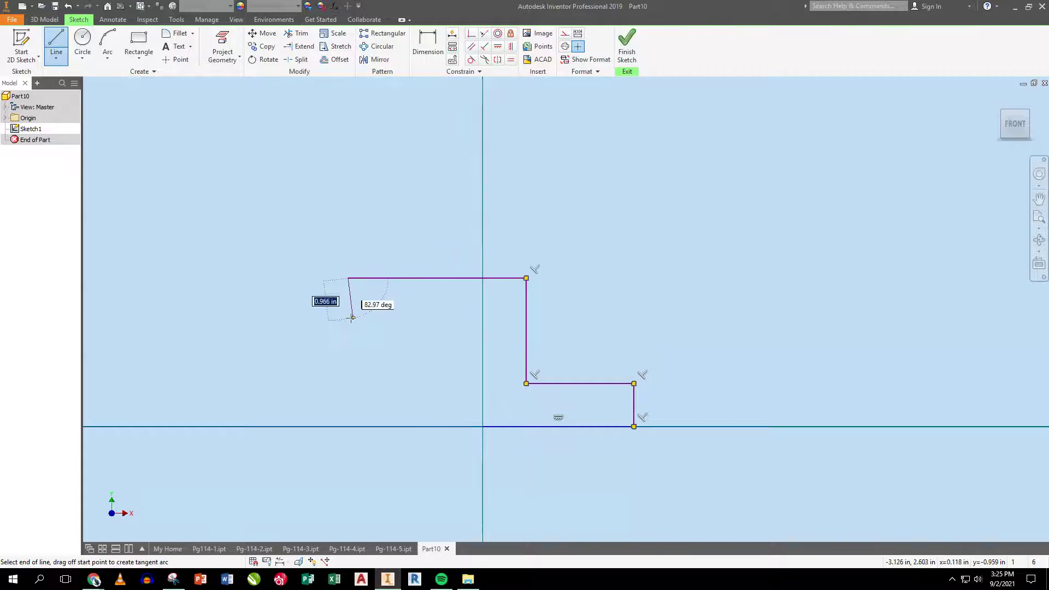
click(348, 318)
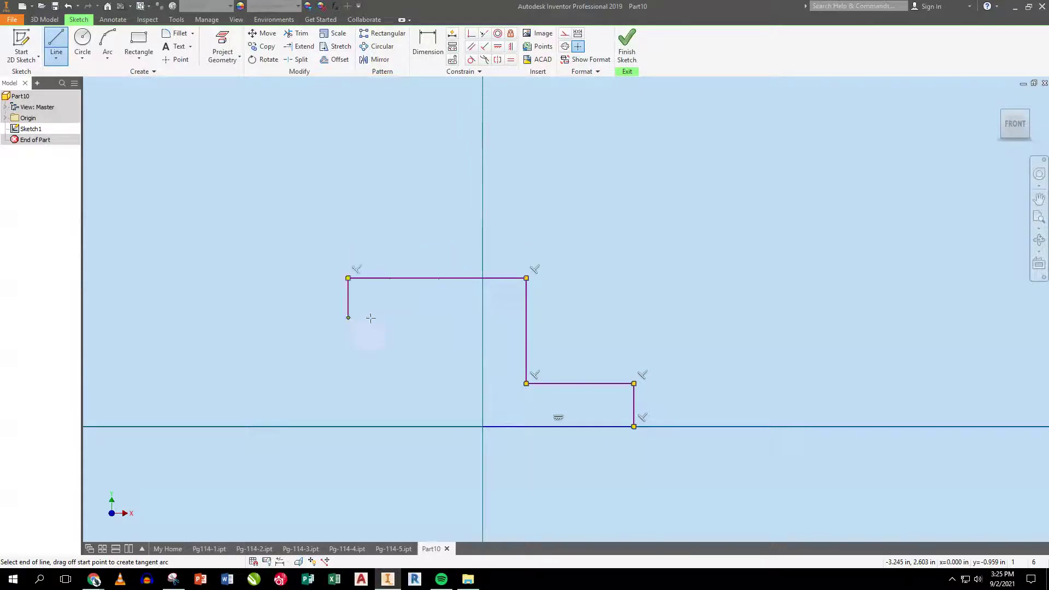
click(483, 318)
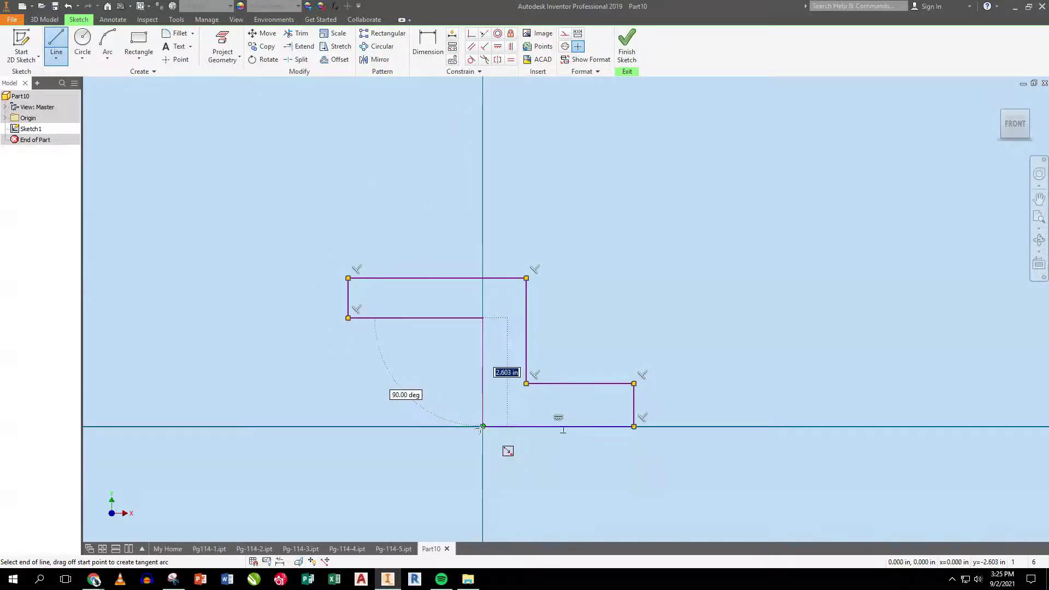
click(483, 426)
click(627, 43)
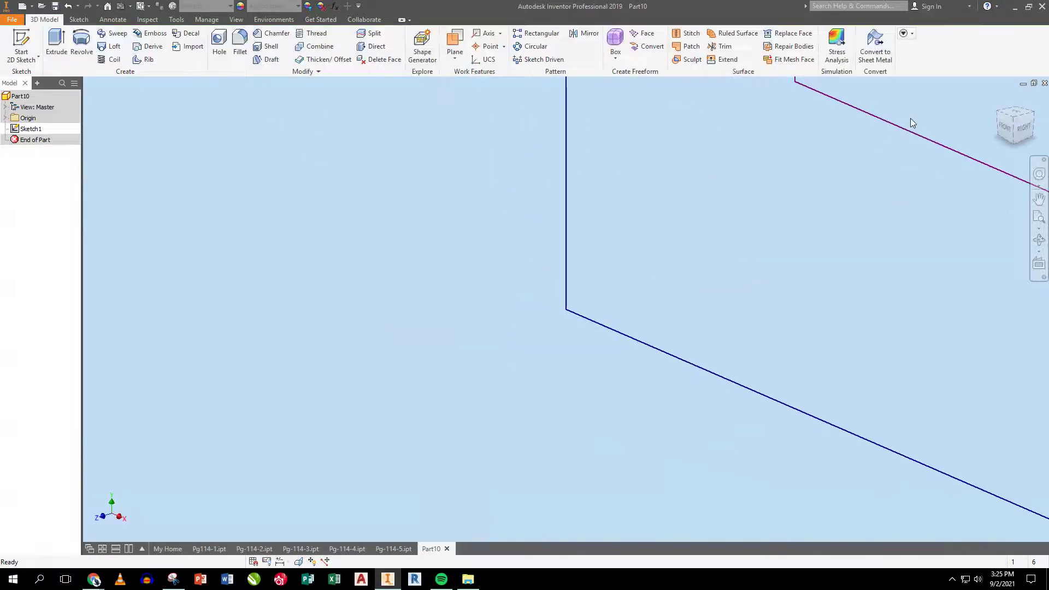
Extrude the Z-shaped profile towards the front into a solid, deeper than the default 1 in.
click(1040, 217)
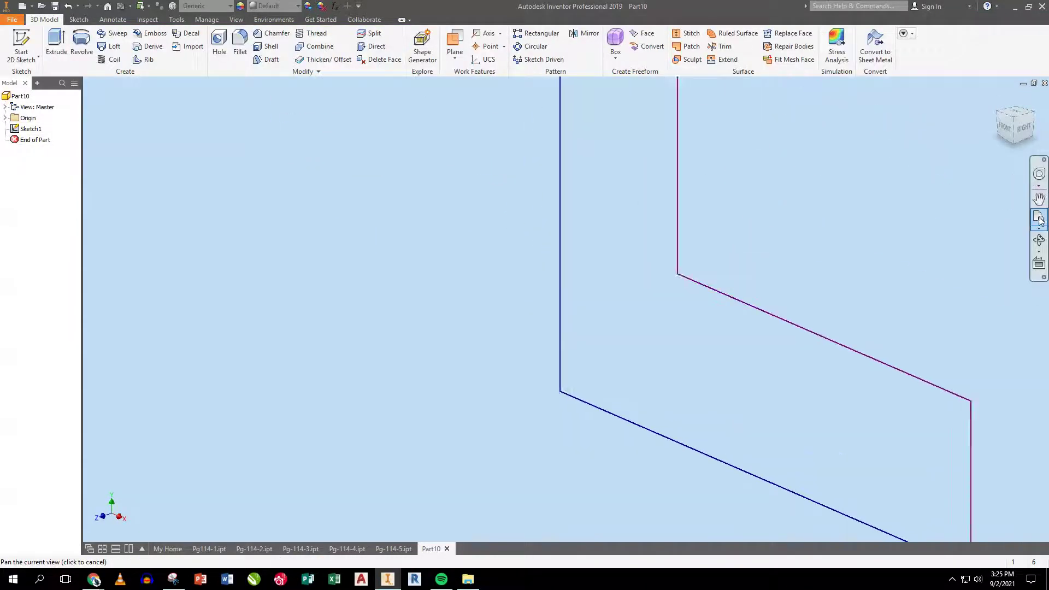
click(57, 45)
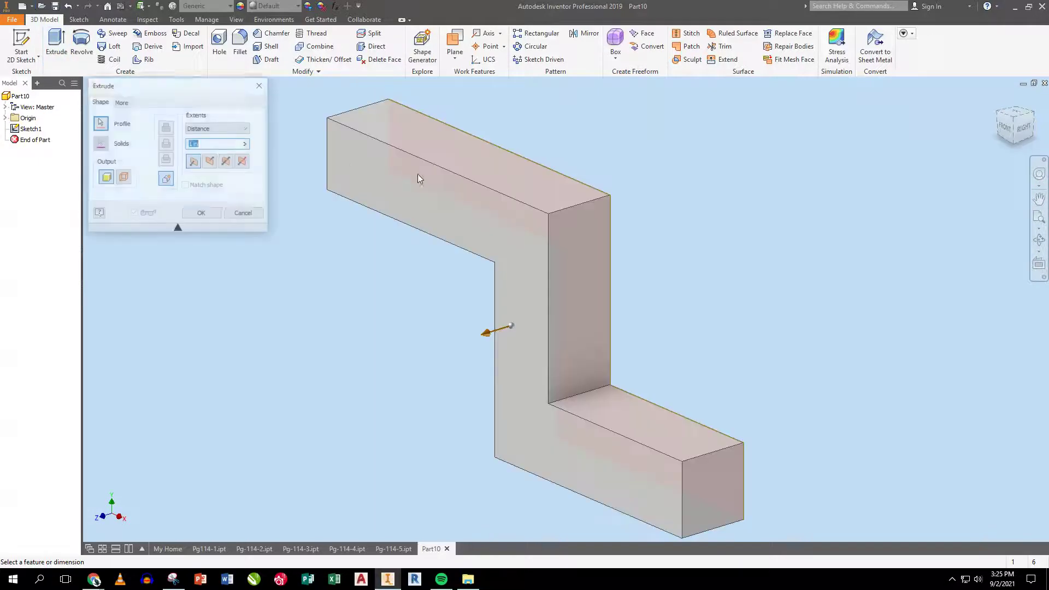
drag(486, 334, 351, 368)
click(214, 217)
On the upright's right face, sketch a full-height rectangle from the foot's top edge to the upper rear corner, and finish the sketch.
click(535, 306)
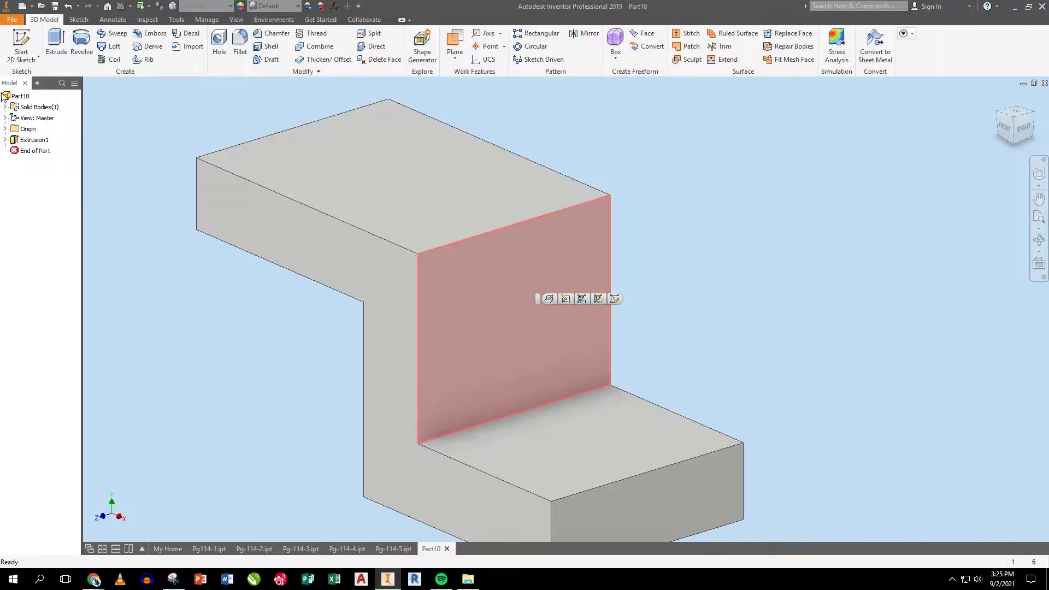
click(21, 46)
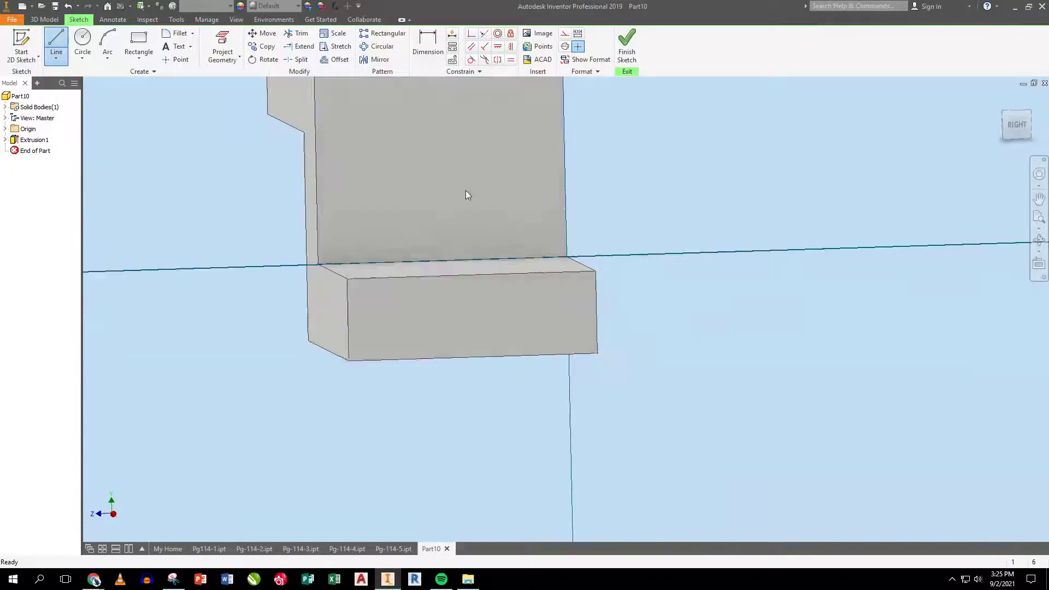
middle_drag(465, 318, 461, 405)
click(139, 44)
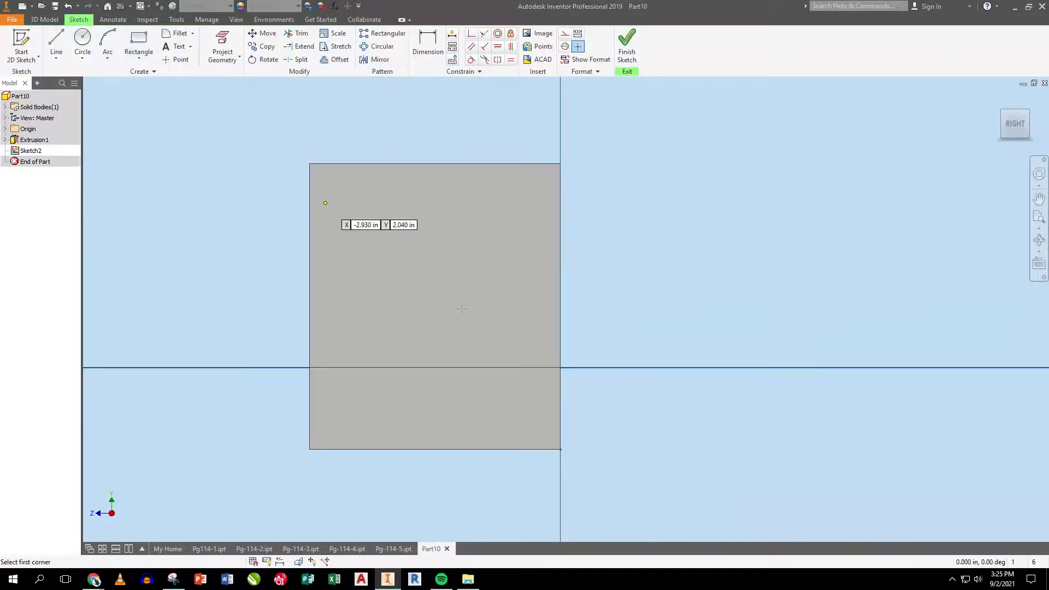
click(459, 367)
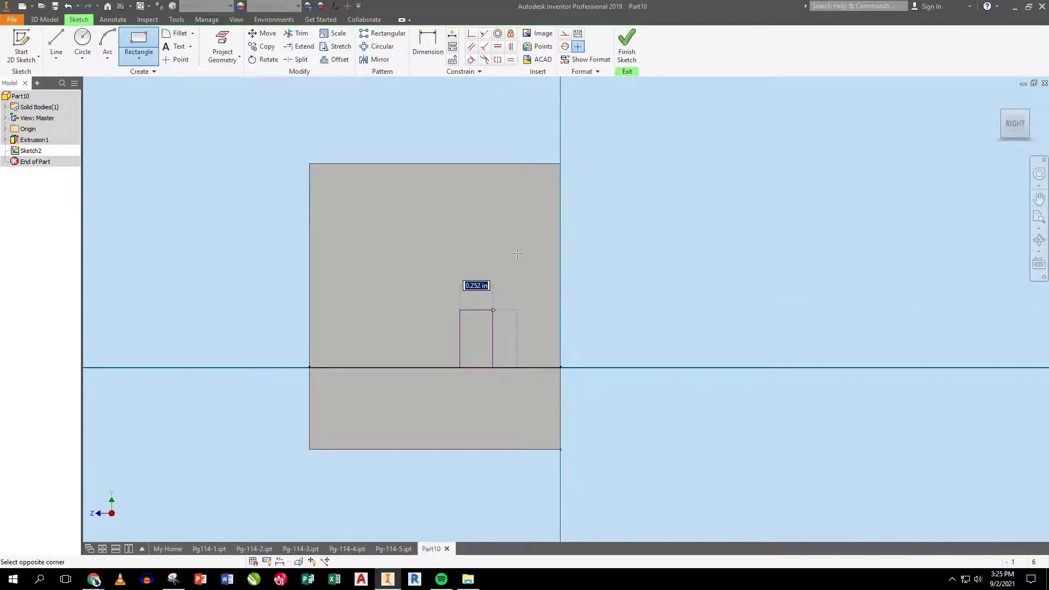
click(560, 164)
click(626, 52)
Extrude the rectangle 1.6875 in outwards over the foot as a rear block joined to the part.
key(e)
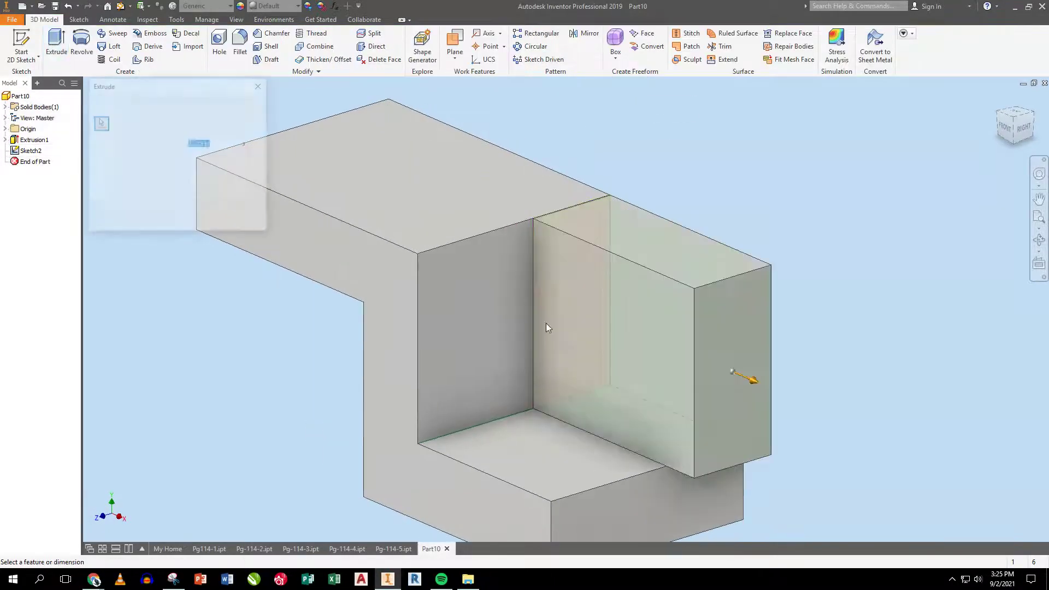
drag(754, 381, 671, 366)
click(202, 214)
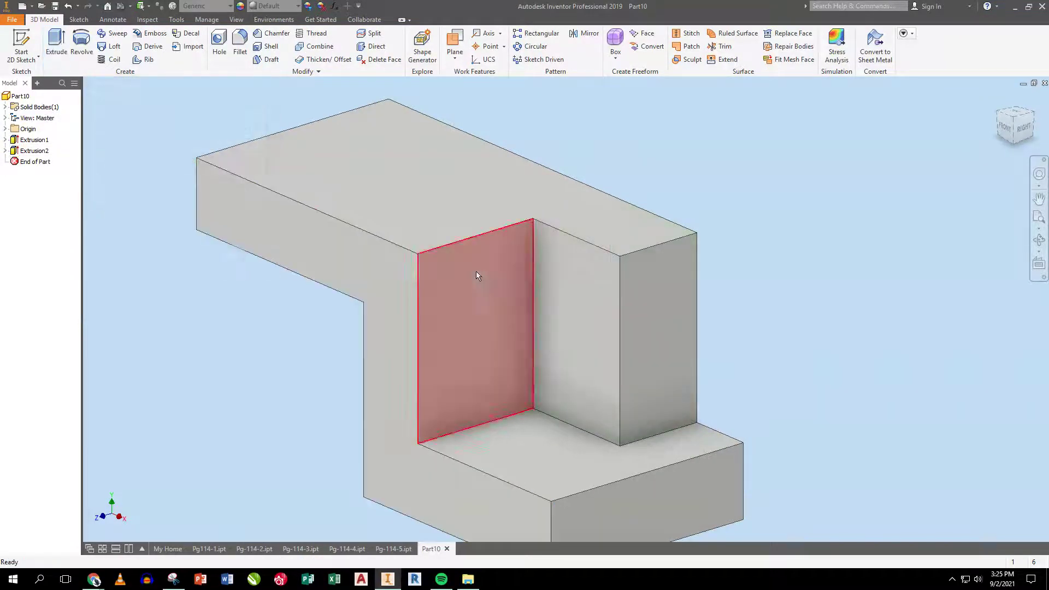
On the foot's right end face, sketch a small rectangle rising from the middle of the bottom edge, and finish the sketch.
click(641, 484)
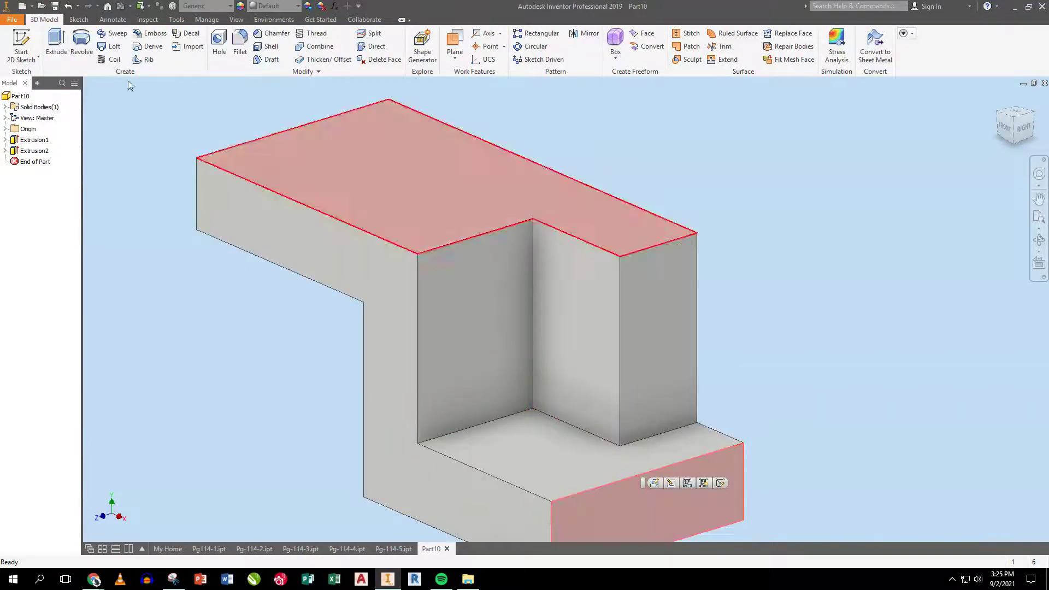
click(22, 44)
click(139, 44)
click(134, 36)
click(409, 327)
click(480, 281)
click(626, 46)
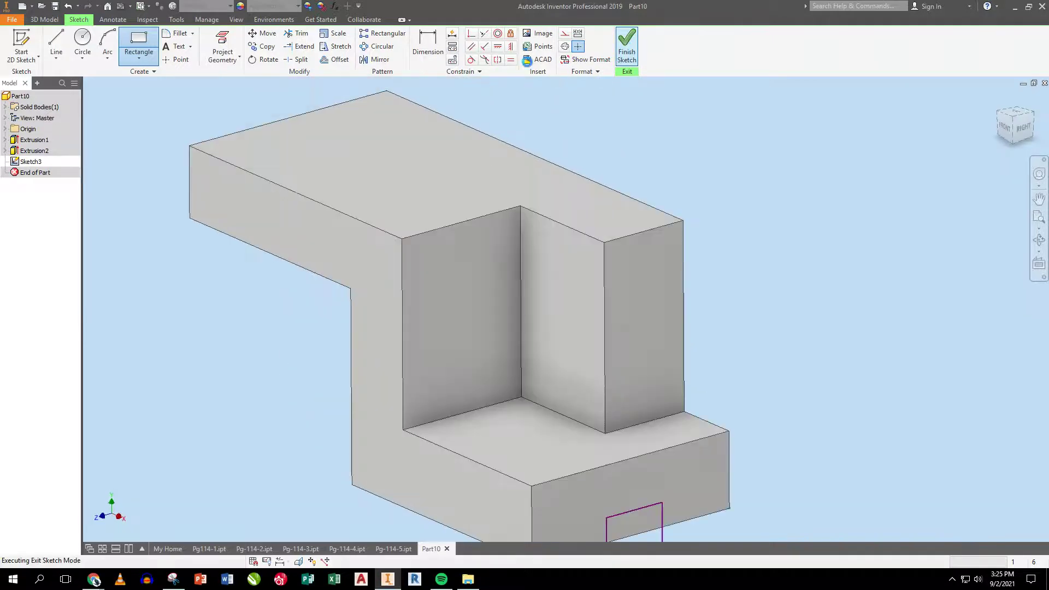
Cut the small rectangle through the foot as a bottom groove, extruding it to the upright's left face.
click(57, 41)
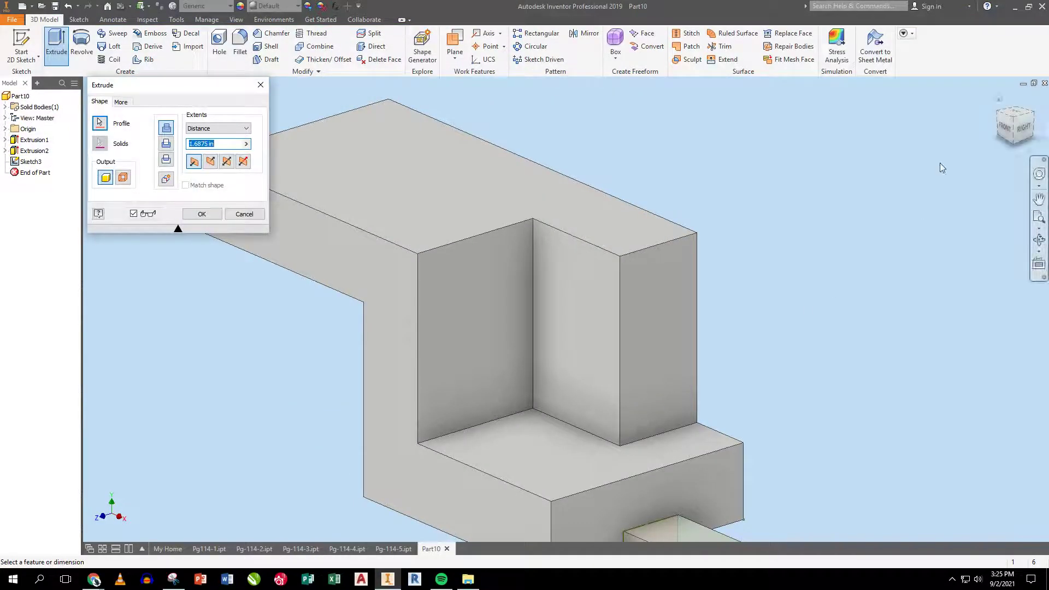
click(172, 145)
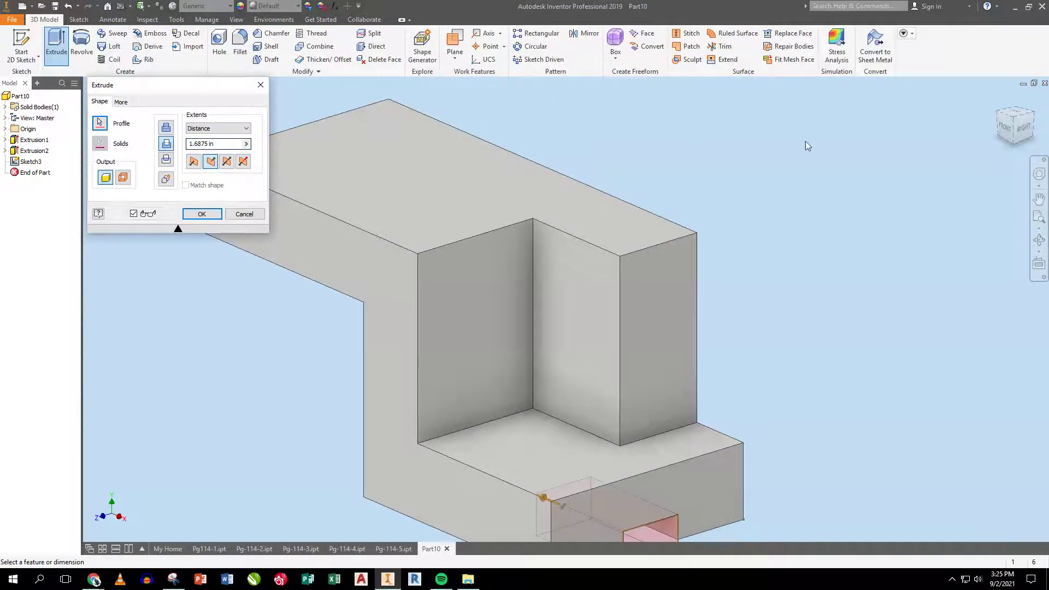
click(1005, 137)
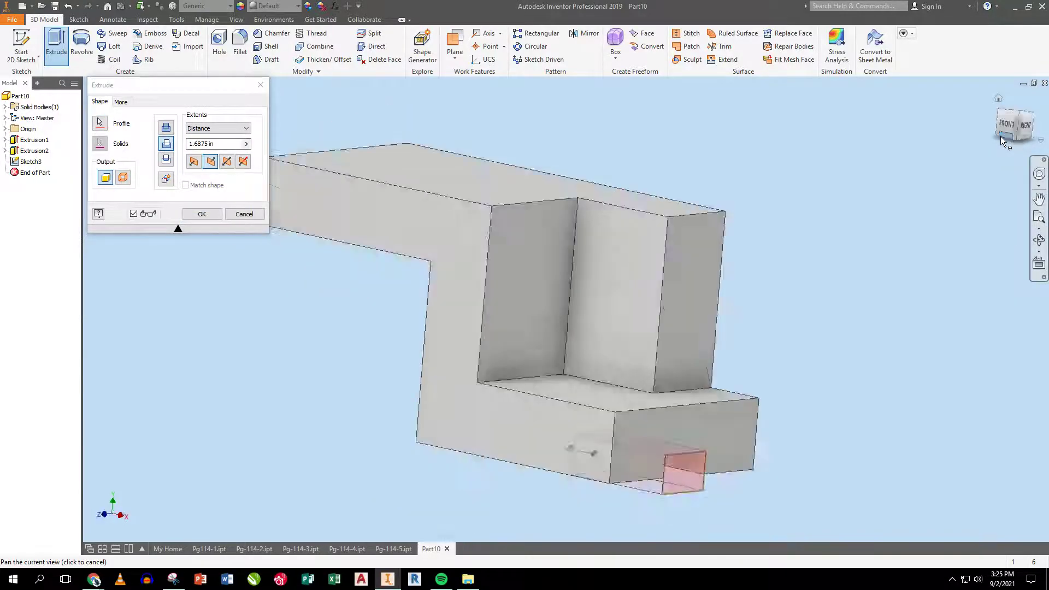
click(1004, 131)
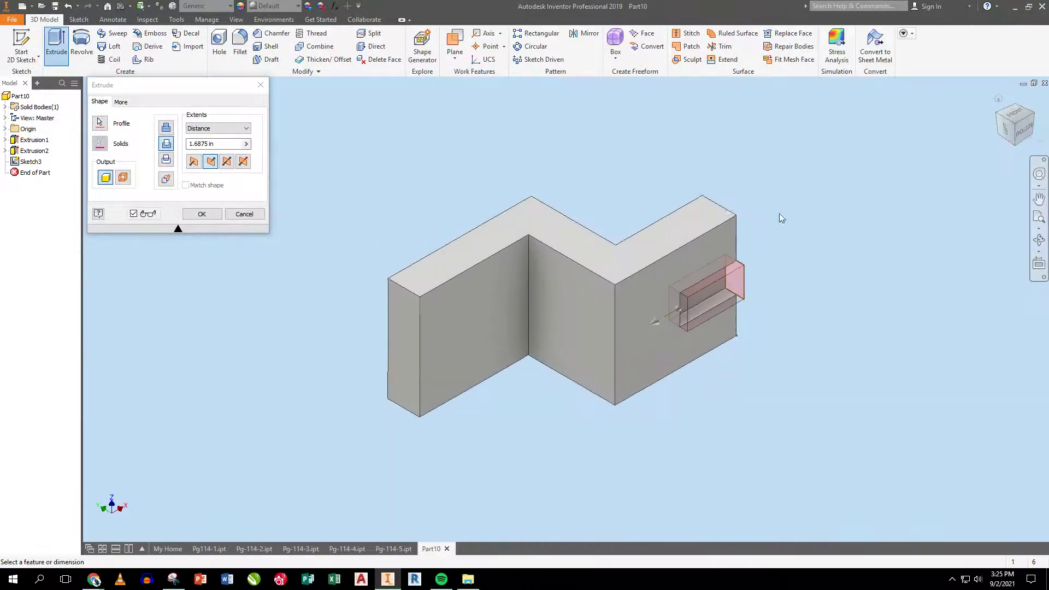
click(218, 128)
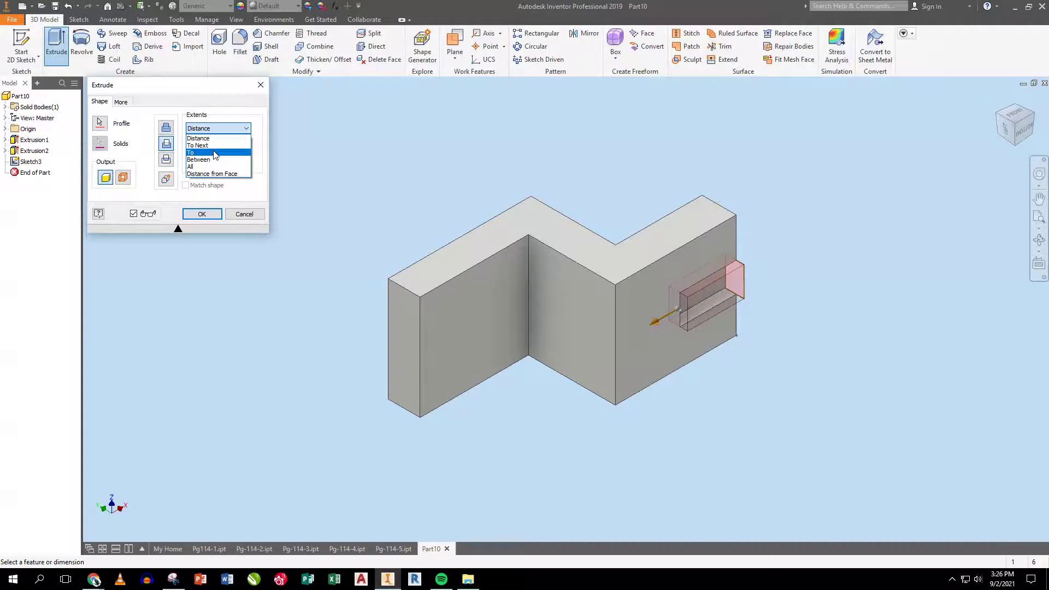
click(210, 152)
click(557, 290)
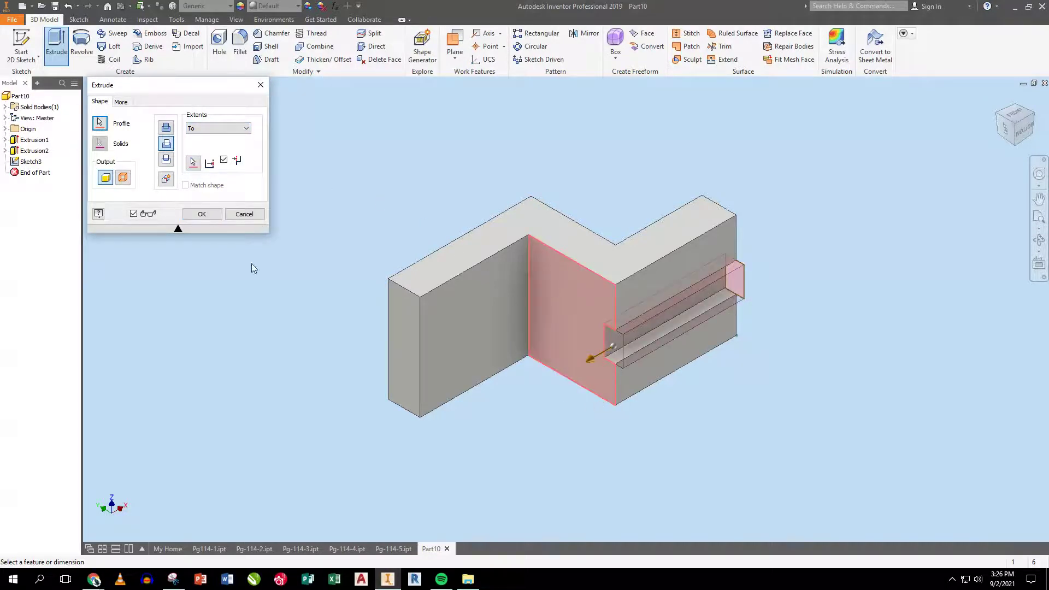
click(201, 215)
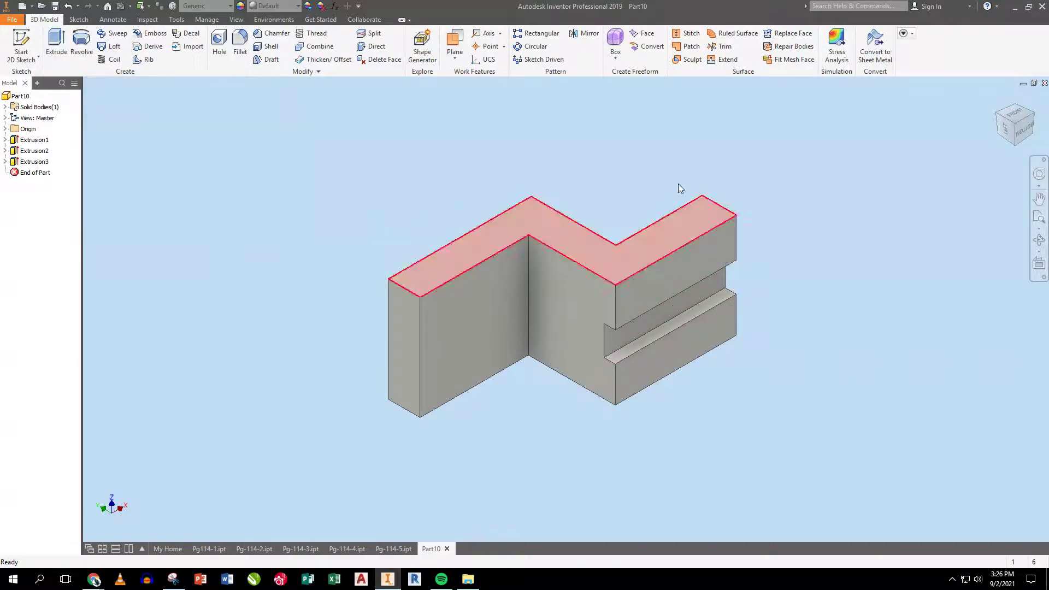
On the part's top face, sketch a hole center point near the left end, midway between front and back edges, and finish the sketch.
click(1017, 110)
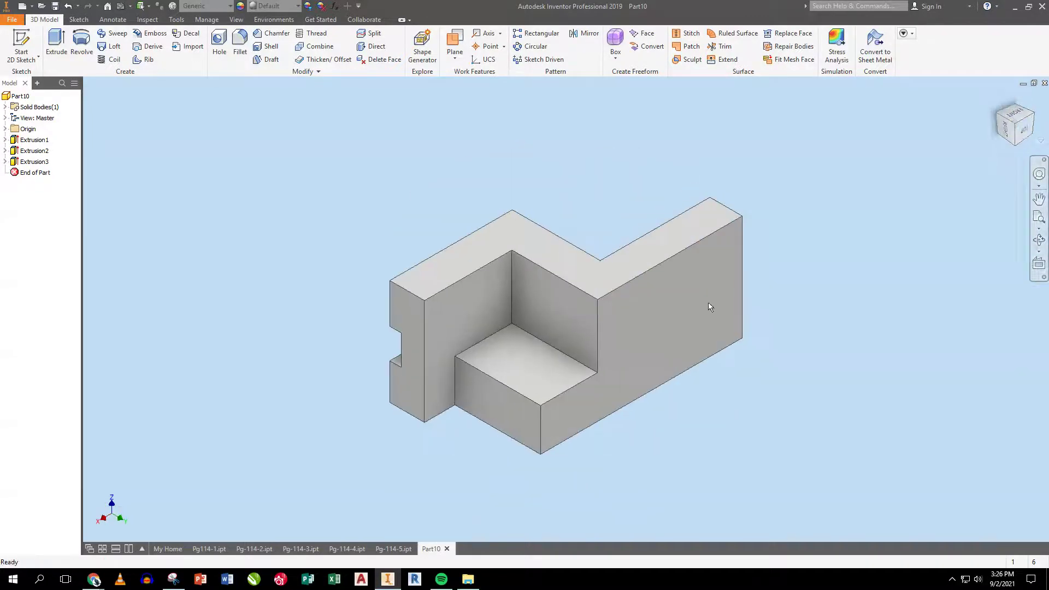
click(709, 304)
click(21, 47)
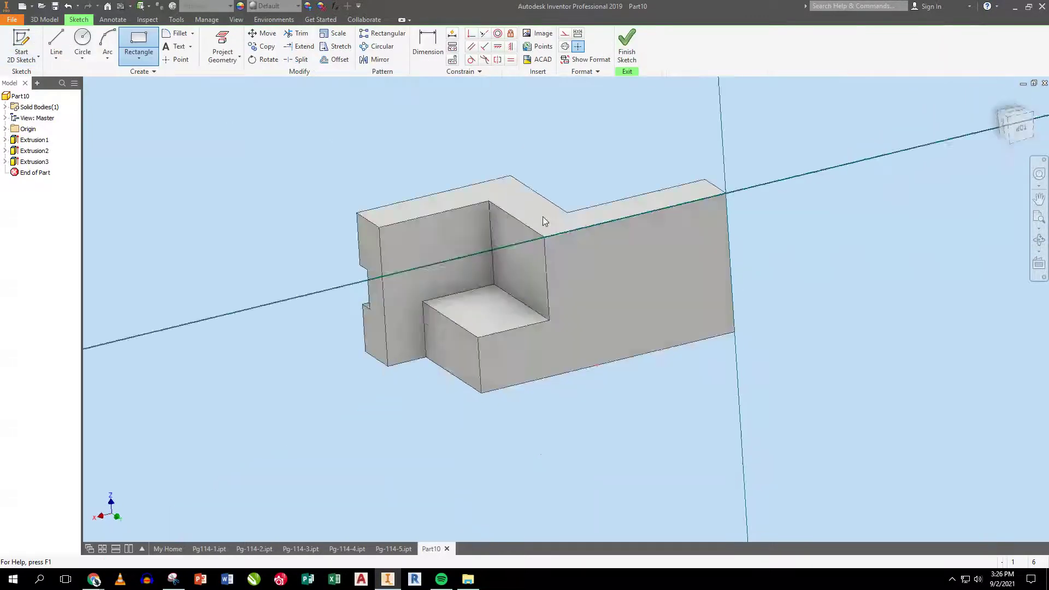
click(176, 59)
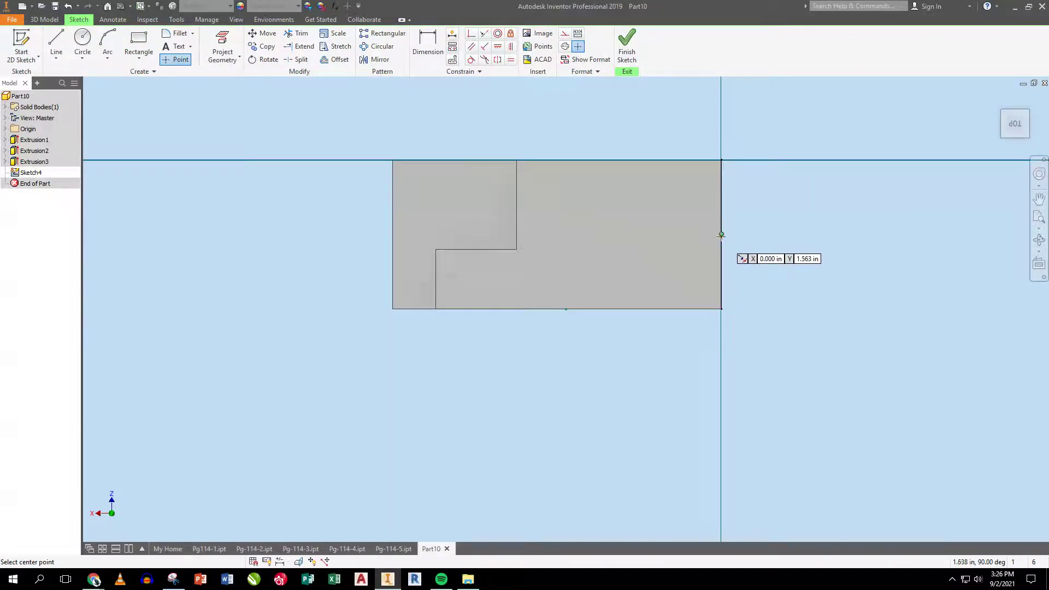
click(659, 234)
click(626, 46)
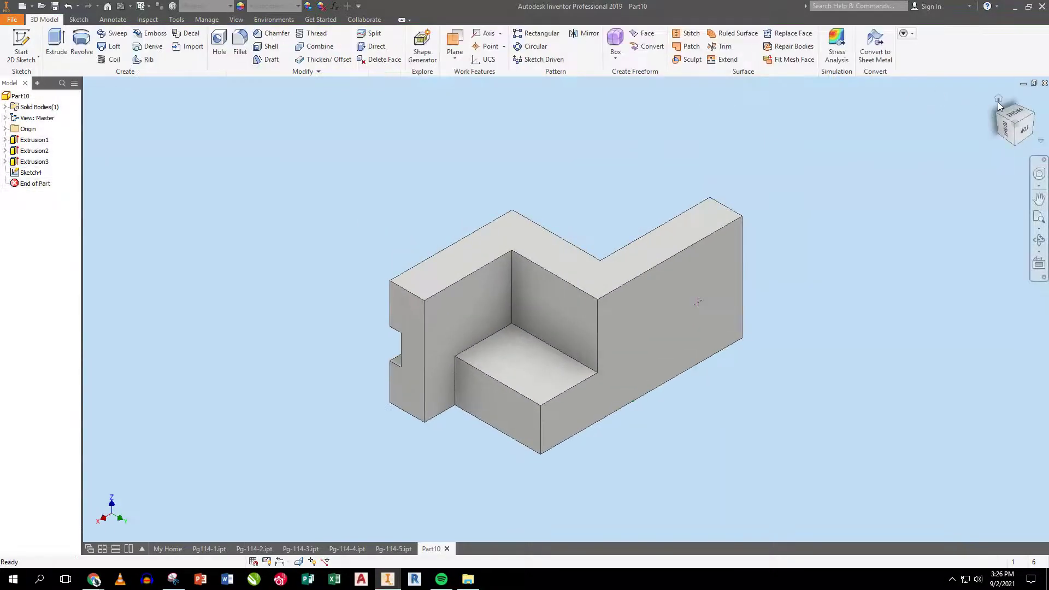
Create a simple through-all hole of 0.75 in diameter at the sketched point on the upper arm.
drag(1015, 111, 1016, 113)
click(1028, 98)
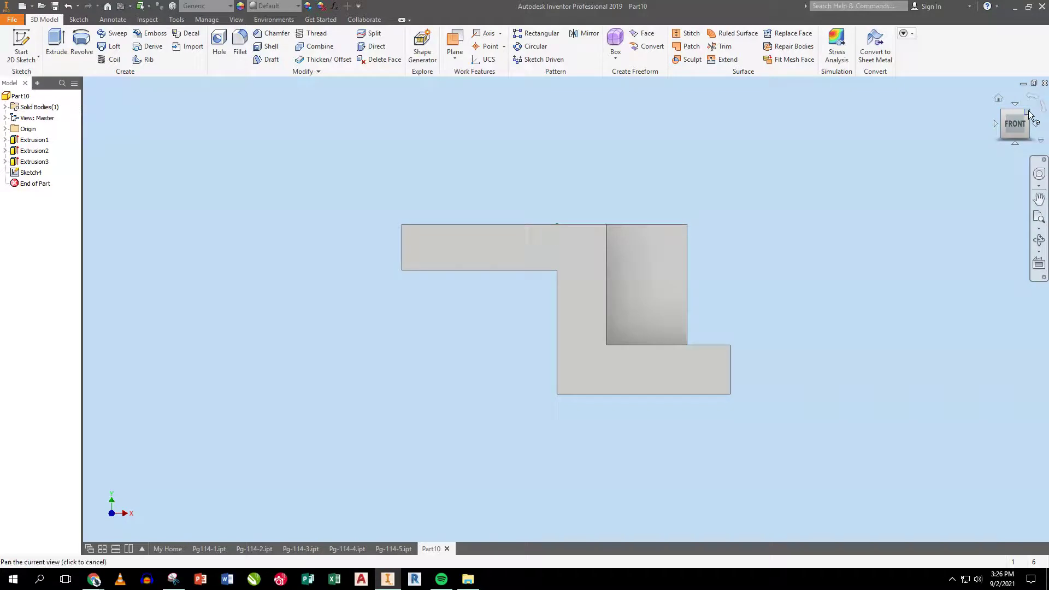
click(1029, 113)
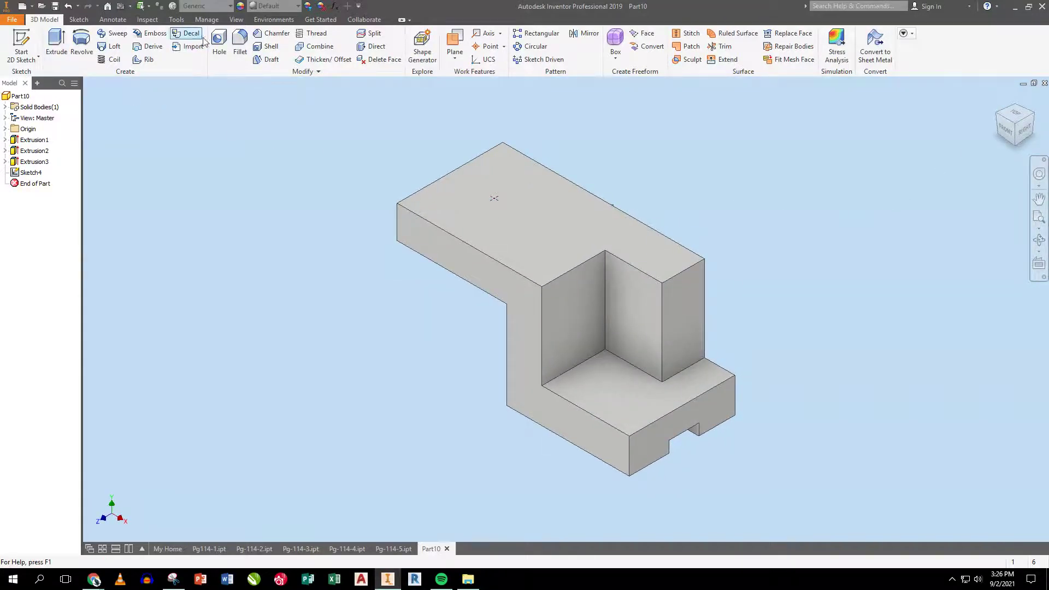
click(219, 44)
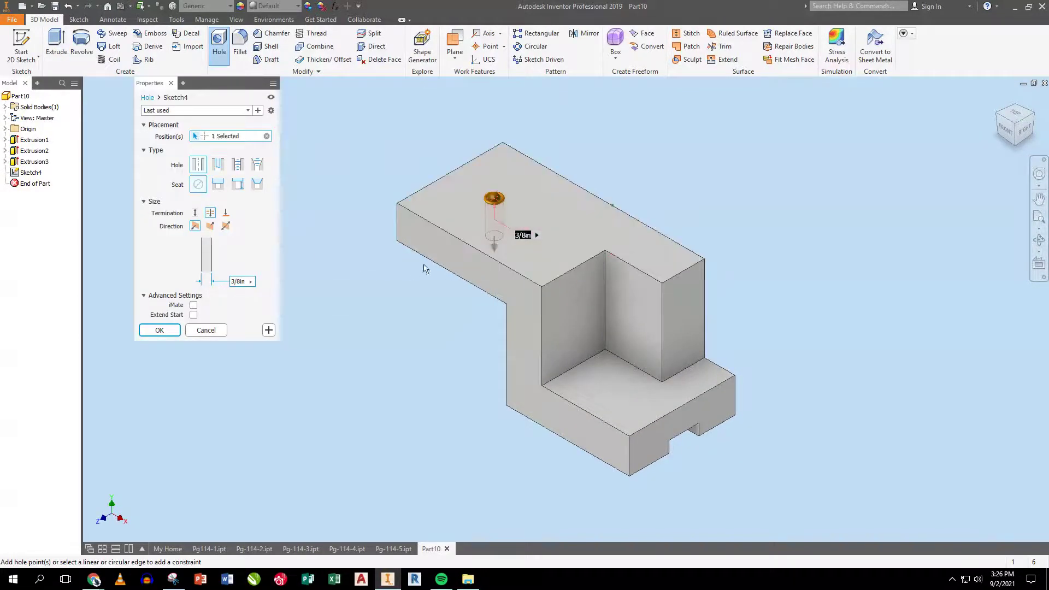
click(536, 236)
click(533, 236)
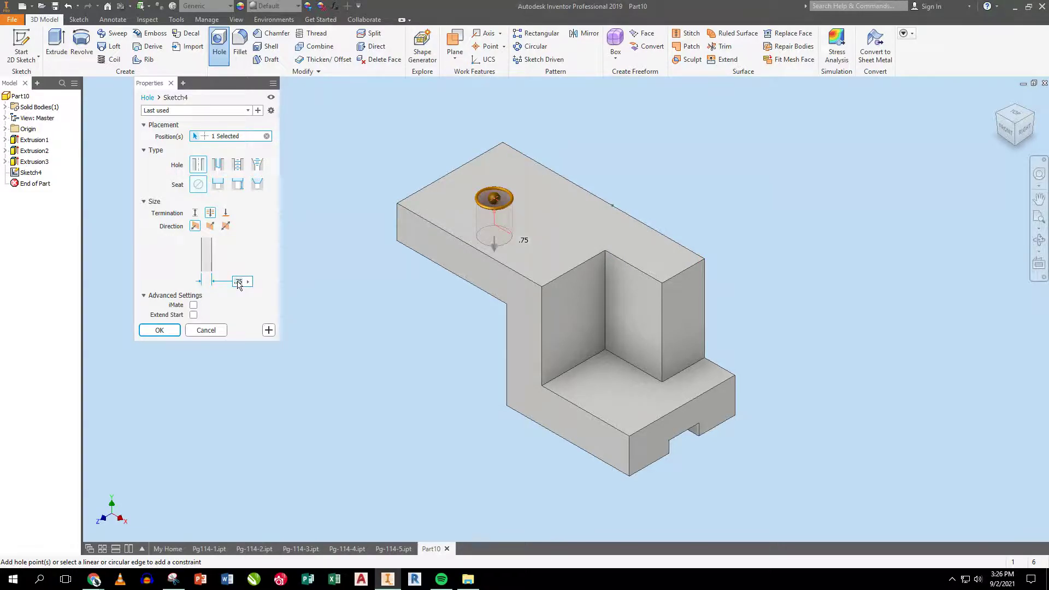
click(158, 332)
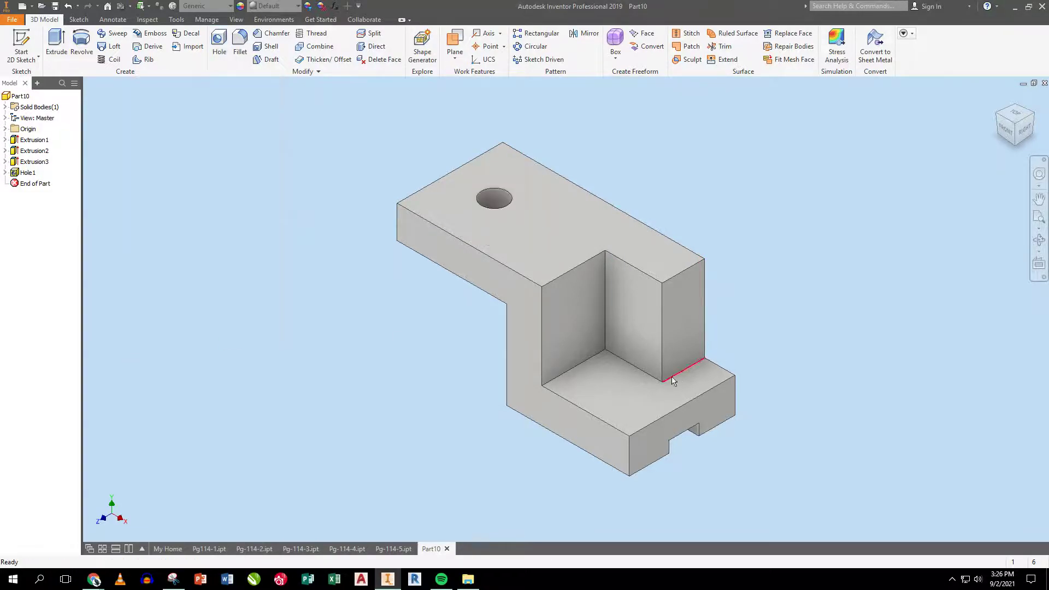
Save the part on the Desktop as Pg-114-6.
click(55, 6)
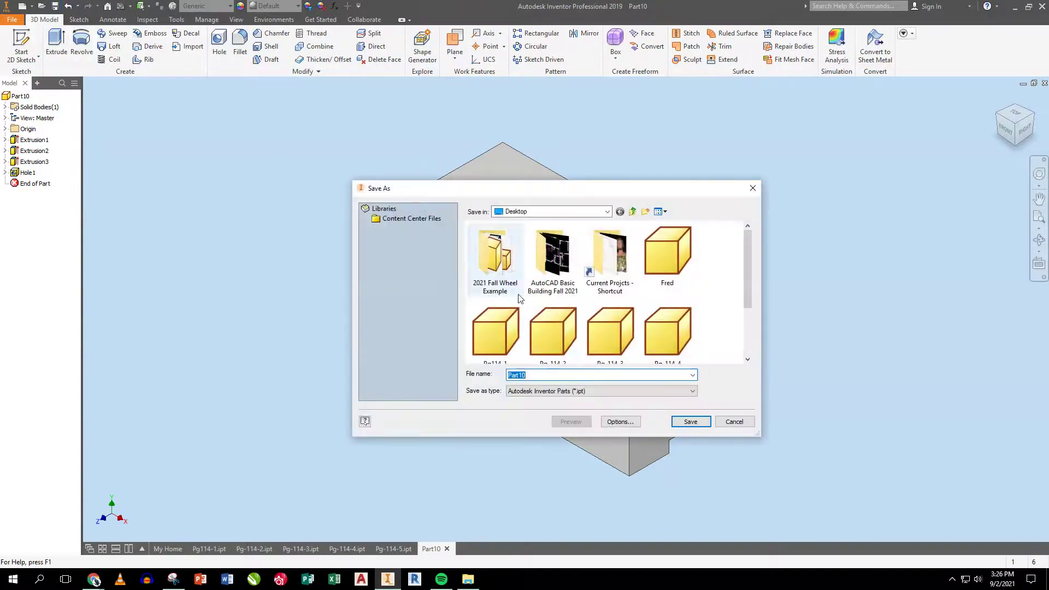
text(Pg)
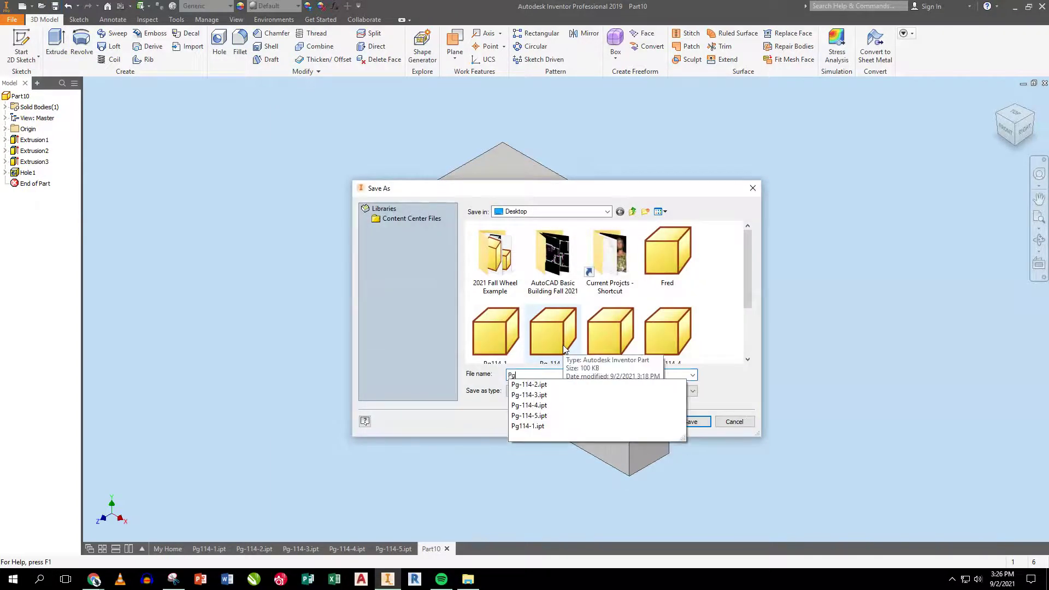
text(-114-6)
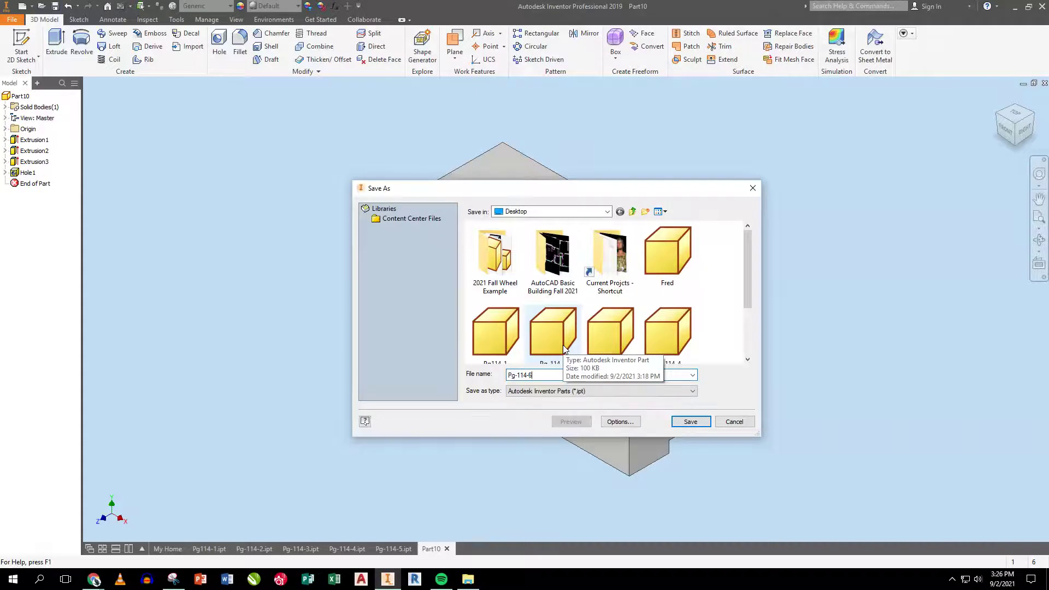
key(Return)
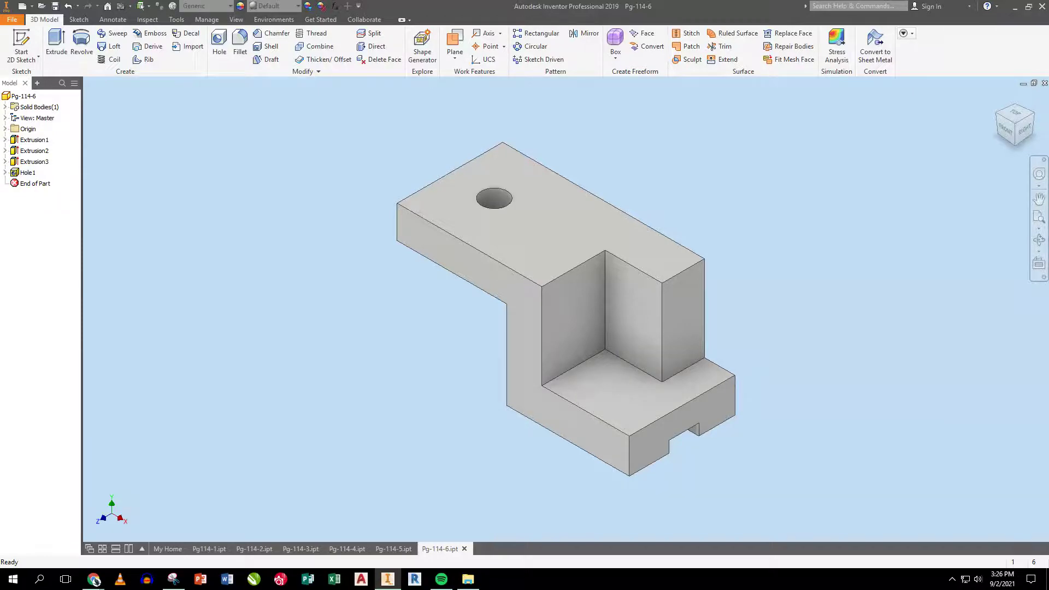
Create a new part and start a 2D sketch on the front (XY) plane.
click(167, 549)
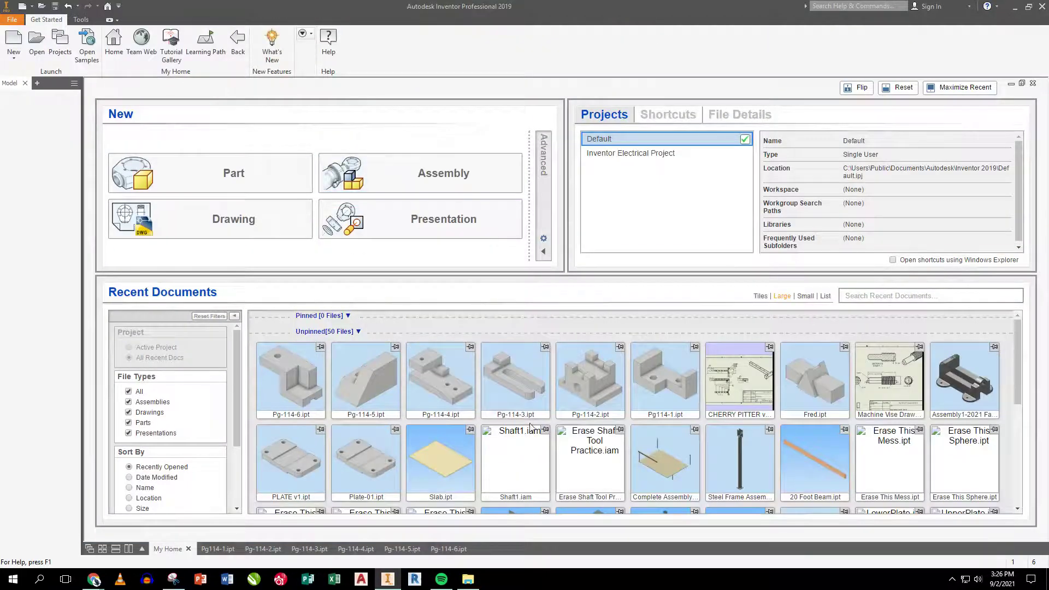
click(239, 178)
click(493, 324)
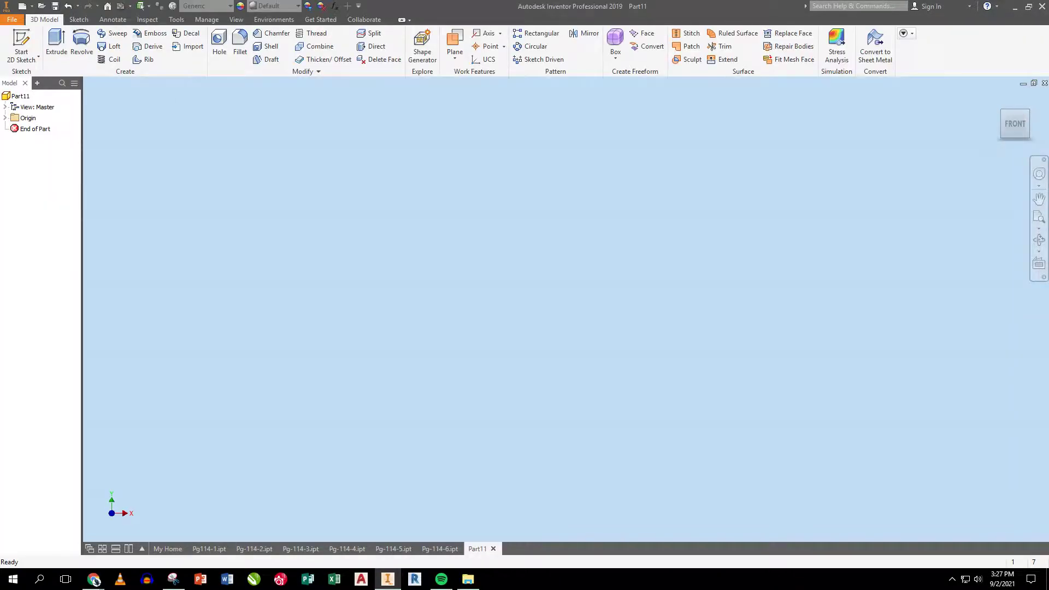
click(21, 50)
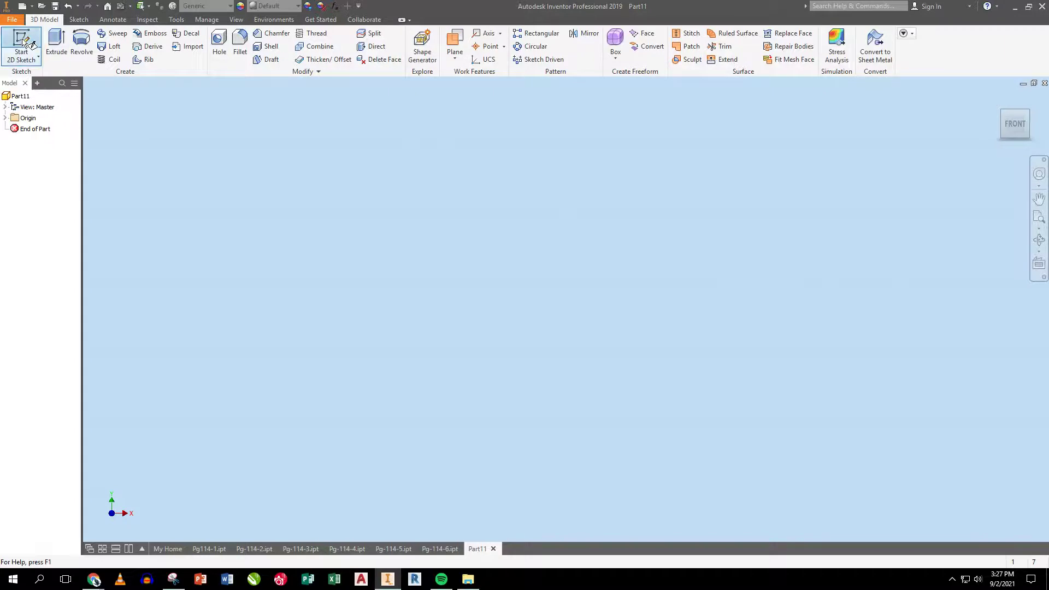
click(533, 179)
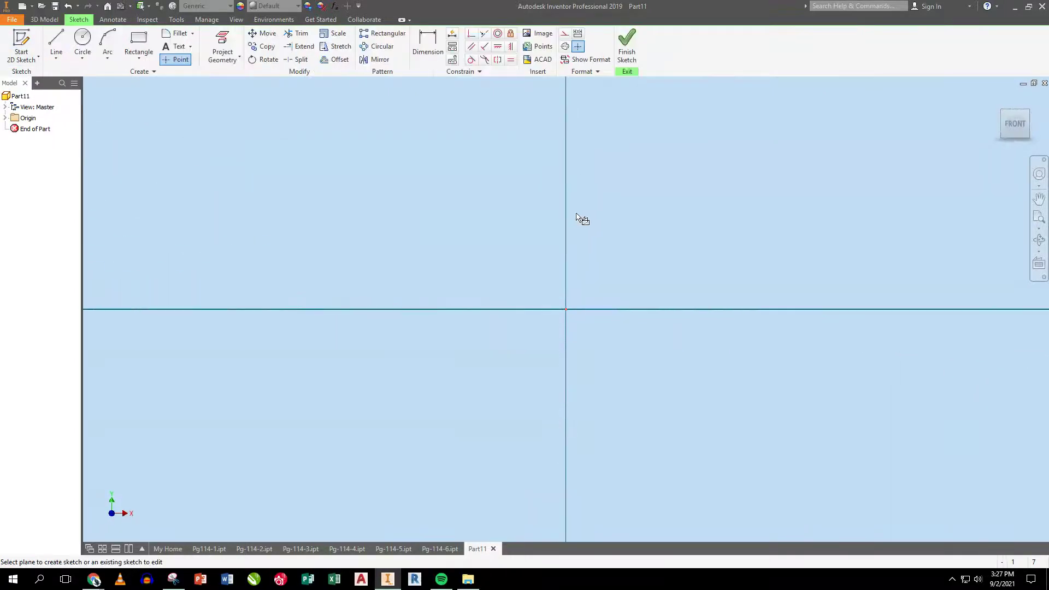
middle_drag(481, 302, 413, 385)
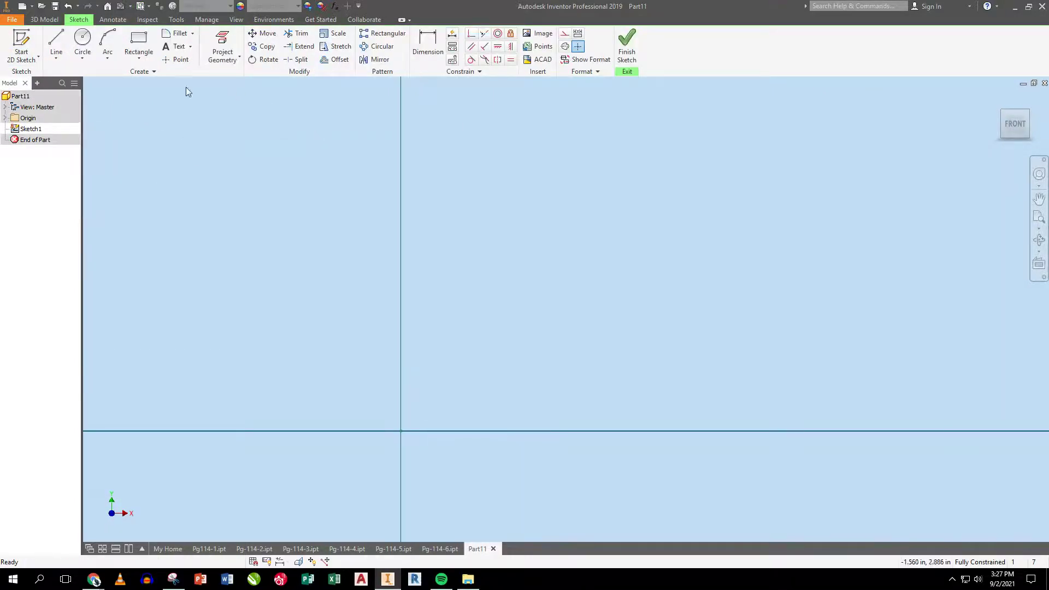
Draw a closed right triangle from the origin, about 1.17 in wide and 2.26 in high, with its upright side on the vertical axis.
click(56, 43)
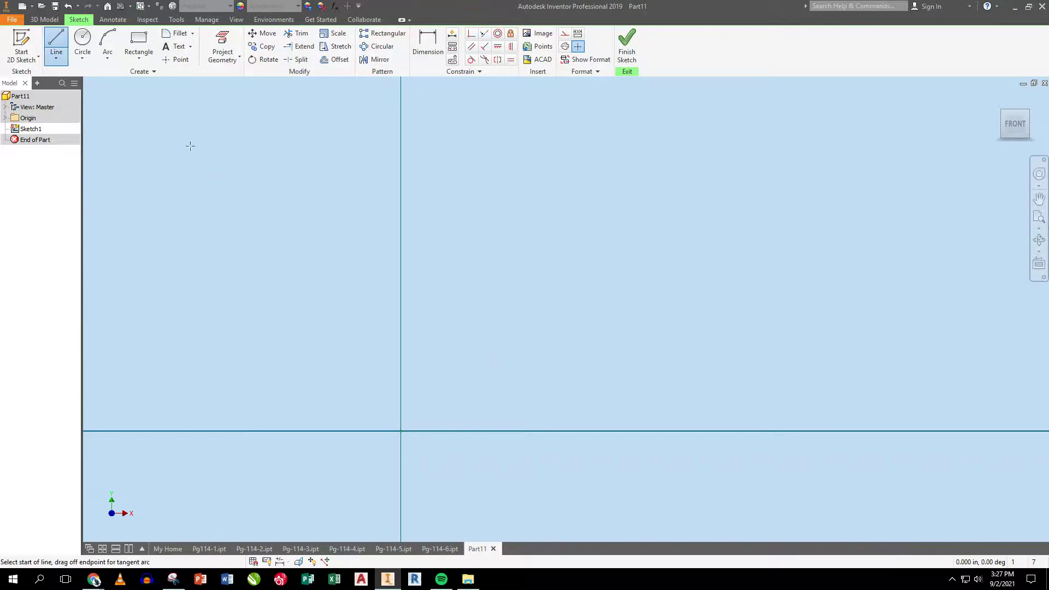
click(401, 432)
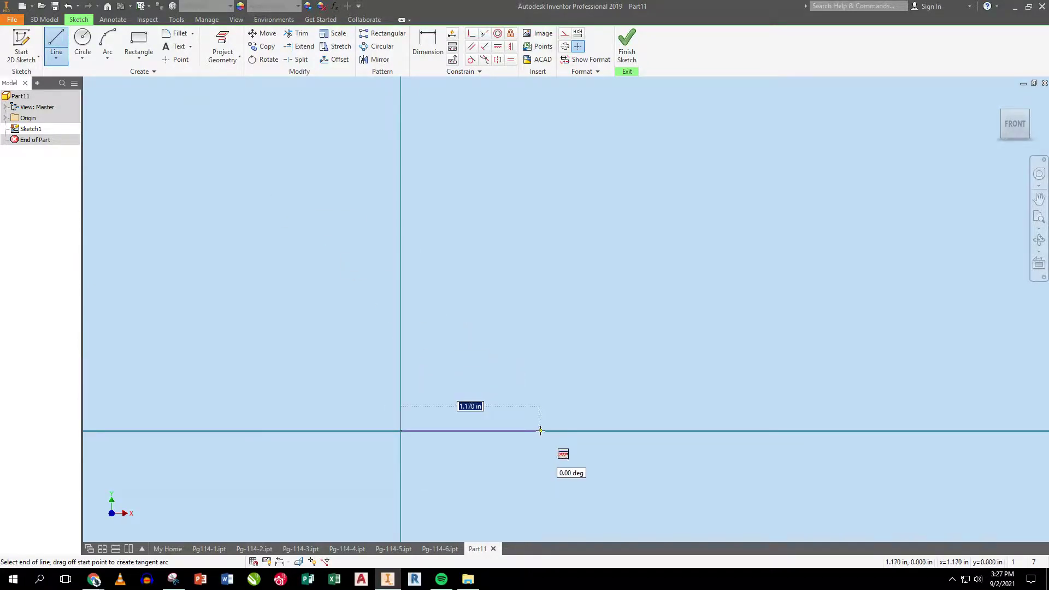
click(541, 431)
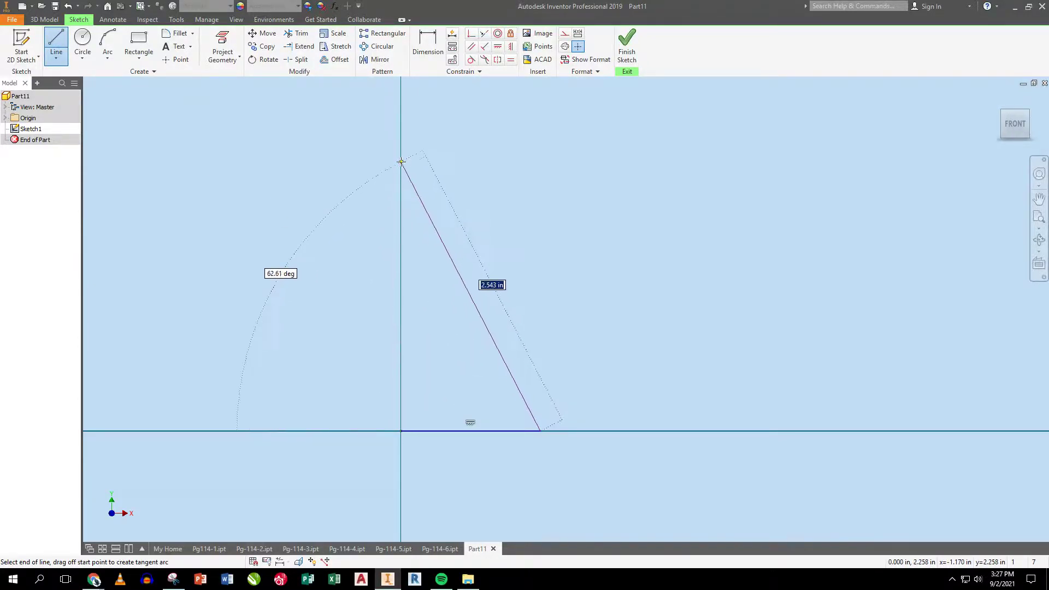
click(400, 162)
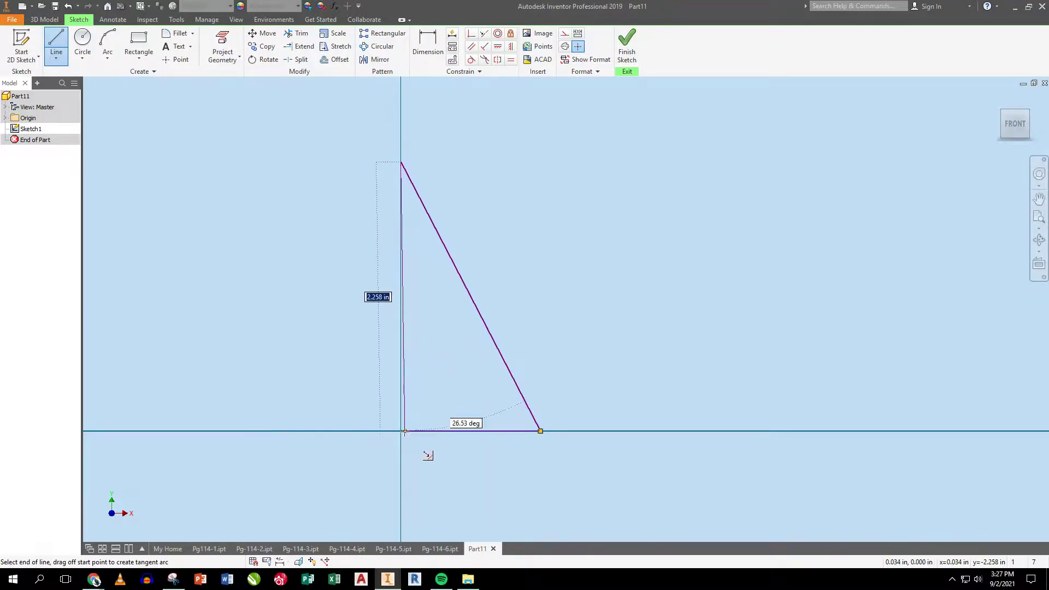
click(401, 432)
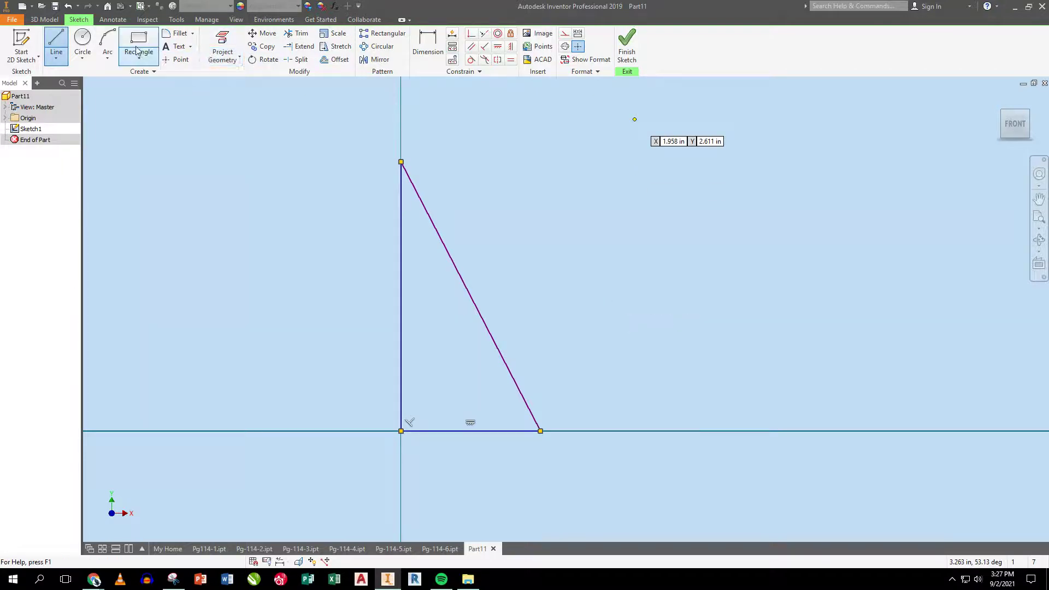
Mirror the triangle's sloped side and base about its vertical line, and finish the sketch.
click(375, 59)
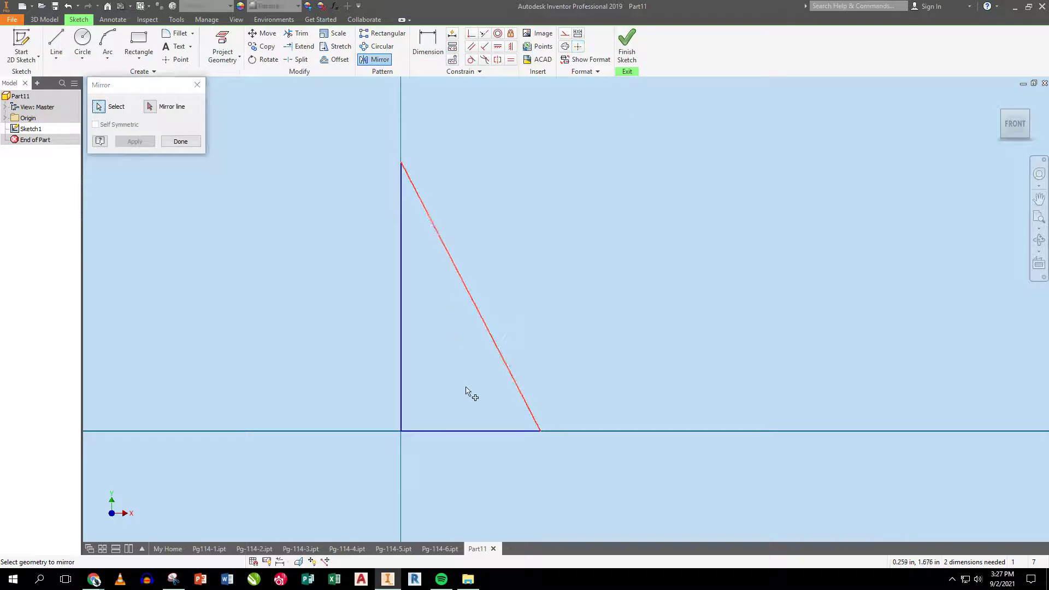
click(471, 431)
click(153, 110)
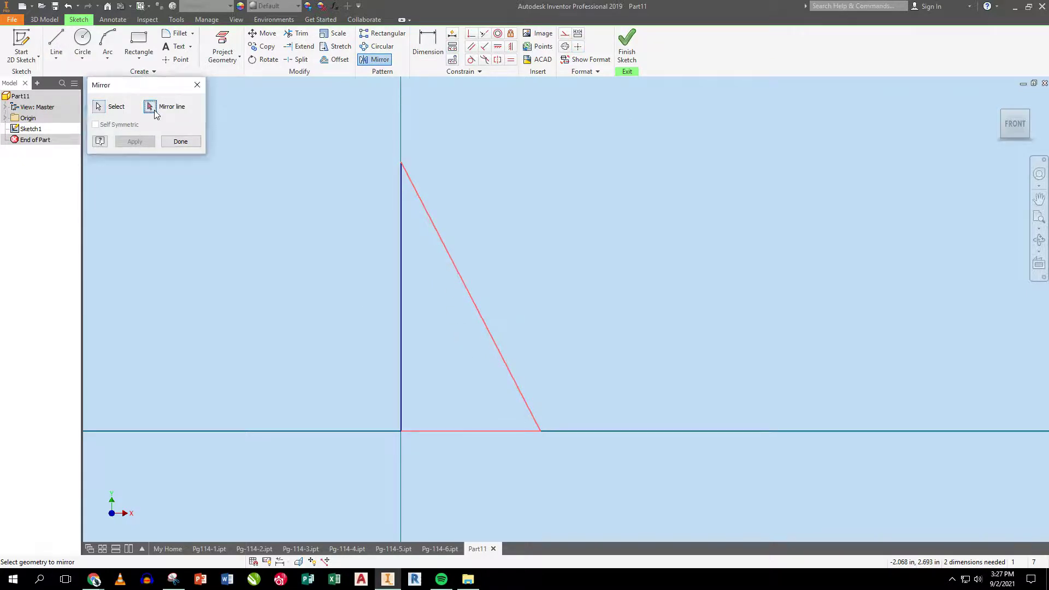
click(401, 285)
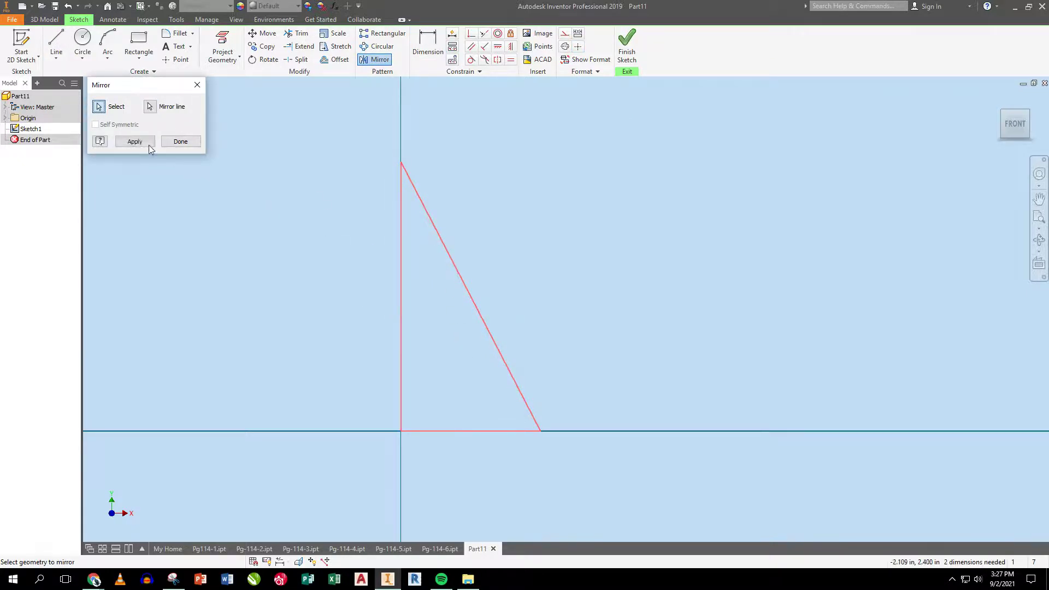
click(147, 145)
click(181, 142)
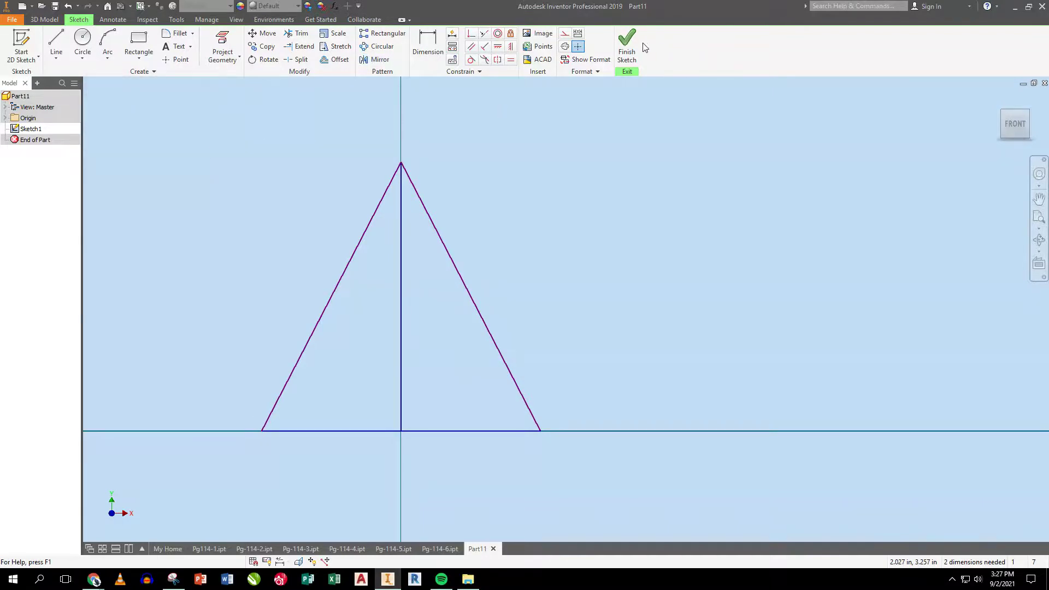
click(627, 43)
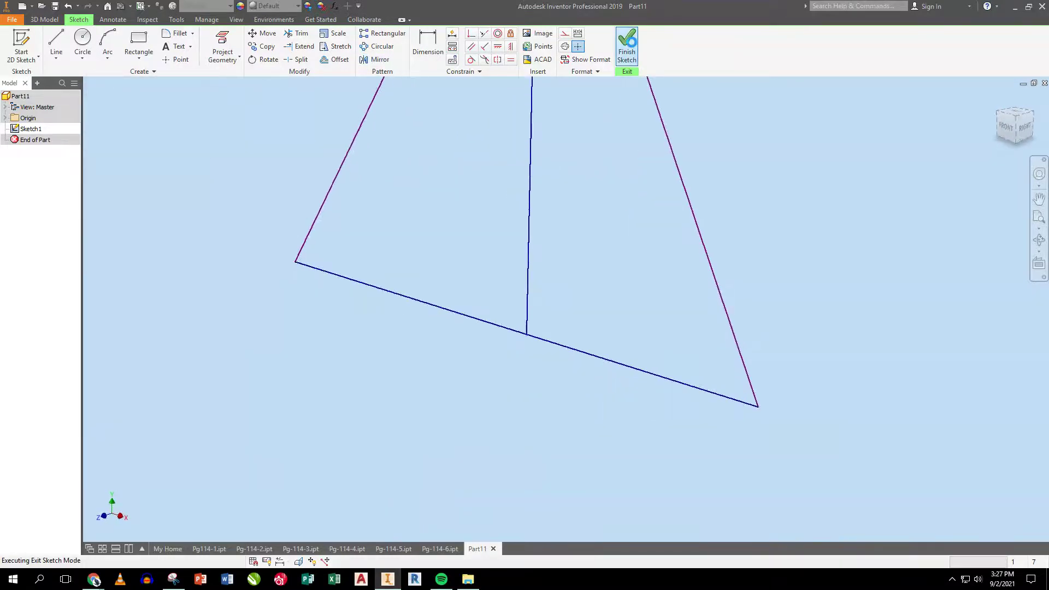
Extrude both halves of the mirrored triangle sketch 2.0625 in to form a solid prism.
click(1014, 121)
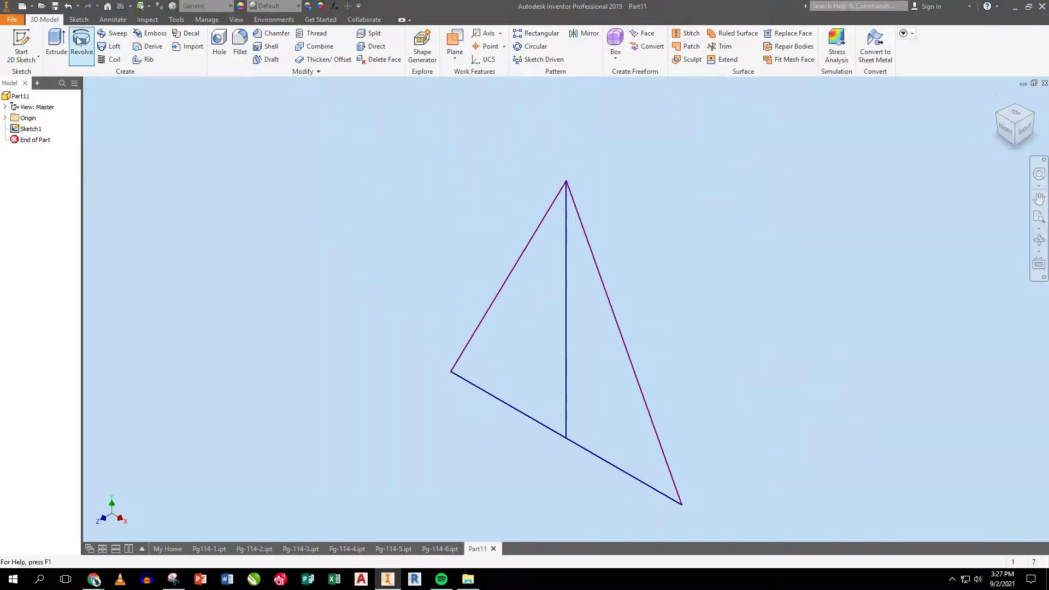
click(56, 44)
click(460, 291)
click(568, 343)
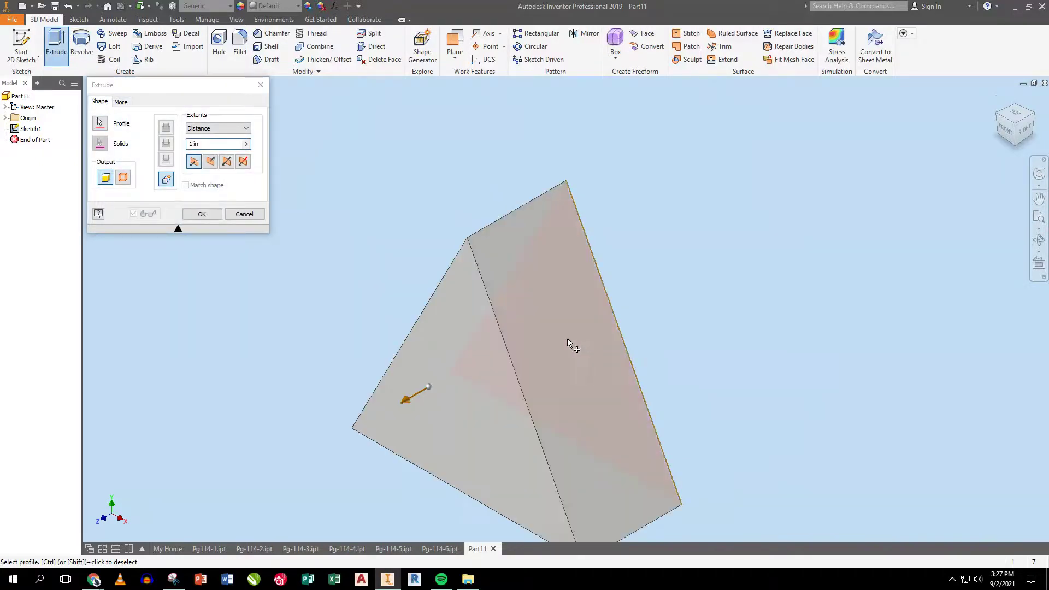
drag(406, 403, 284, 438)
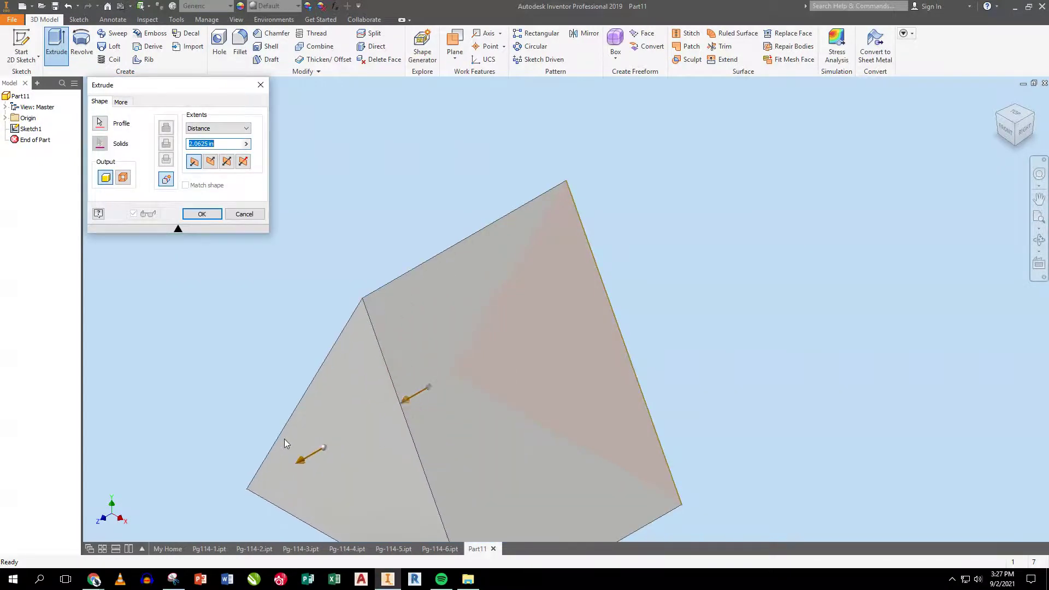
click(215, 213)
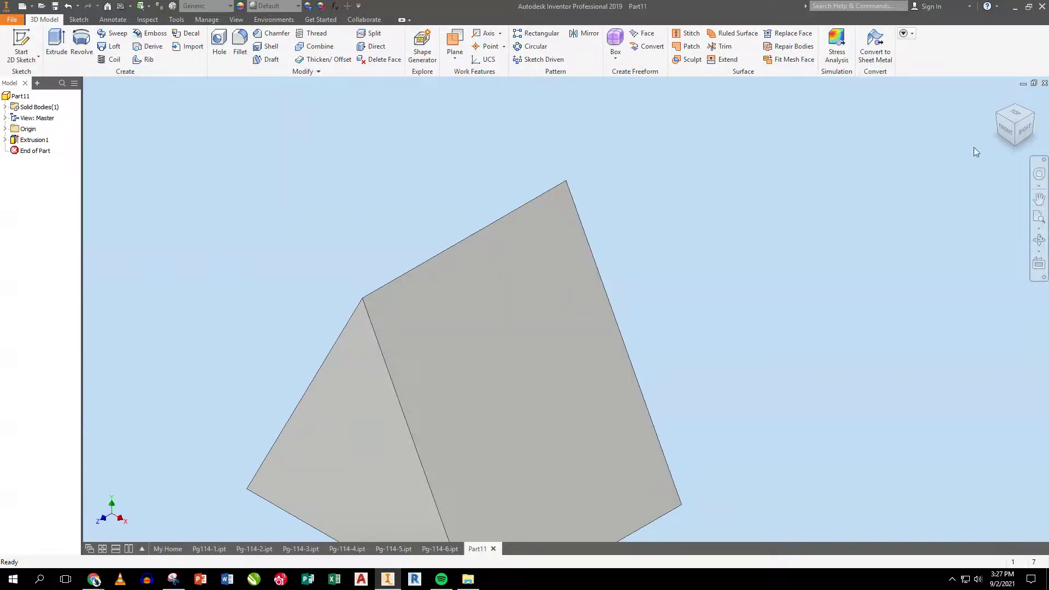
Sketch a rectangle on the YZ plane, standing on the prism's bottom edge and inset from both sides, and finish the sketch.
click(21, 44)
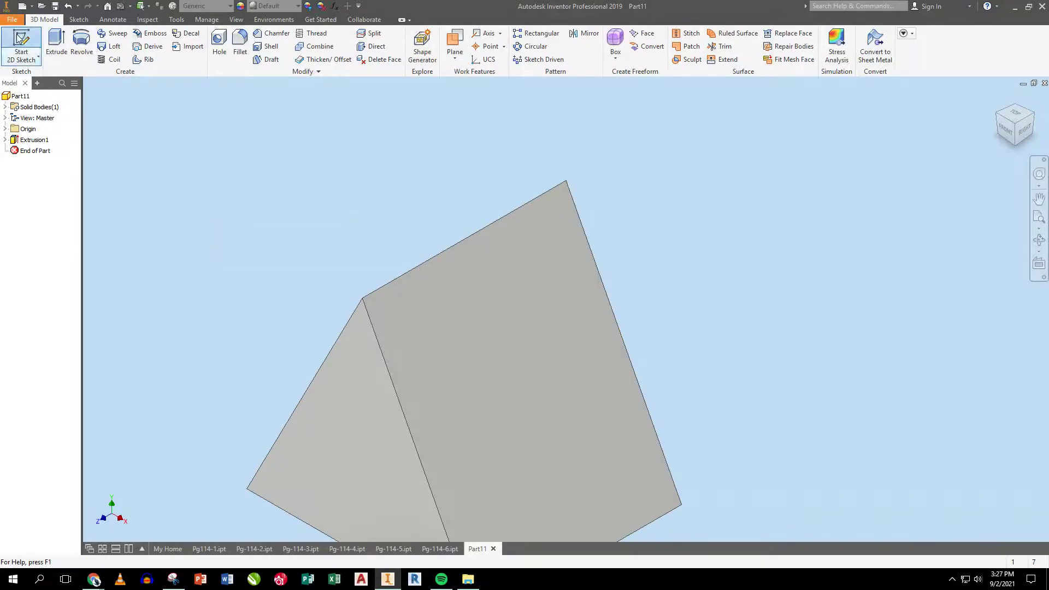
click(5, 129)
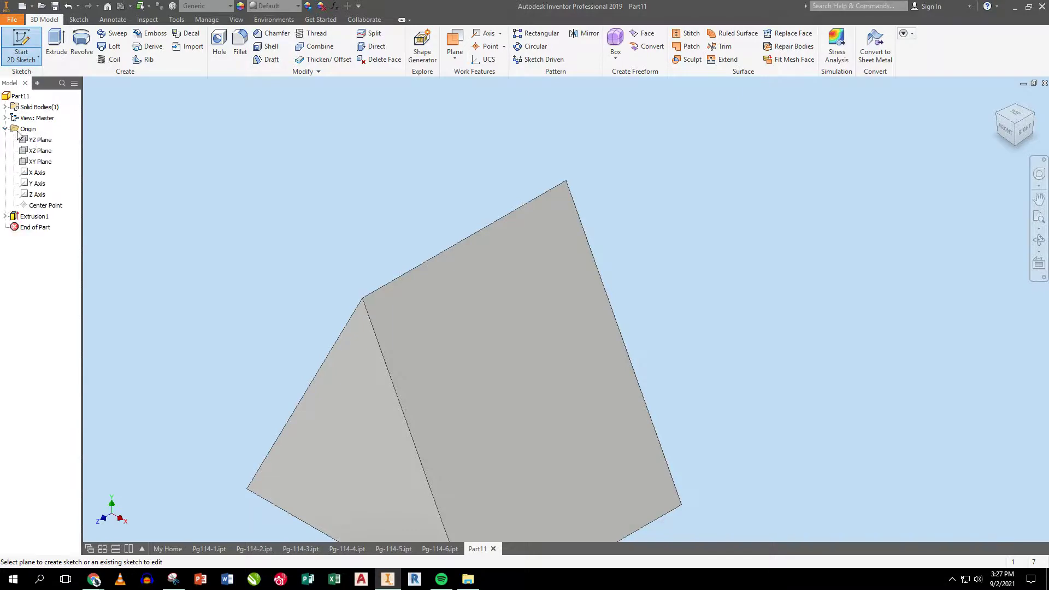
click(40, 140)
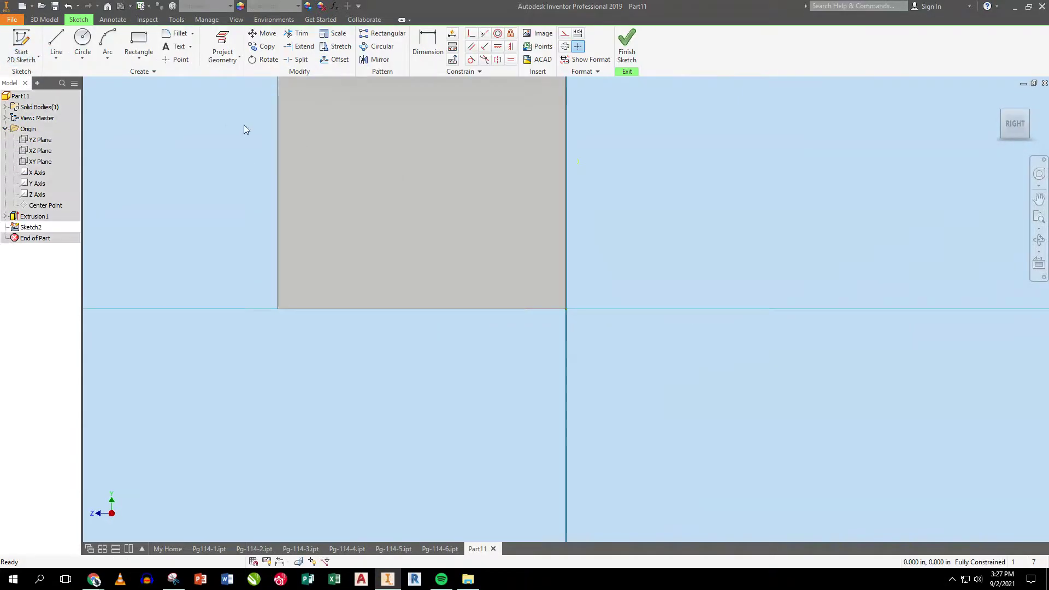
click(146, 44)
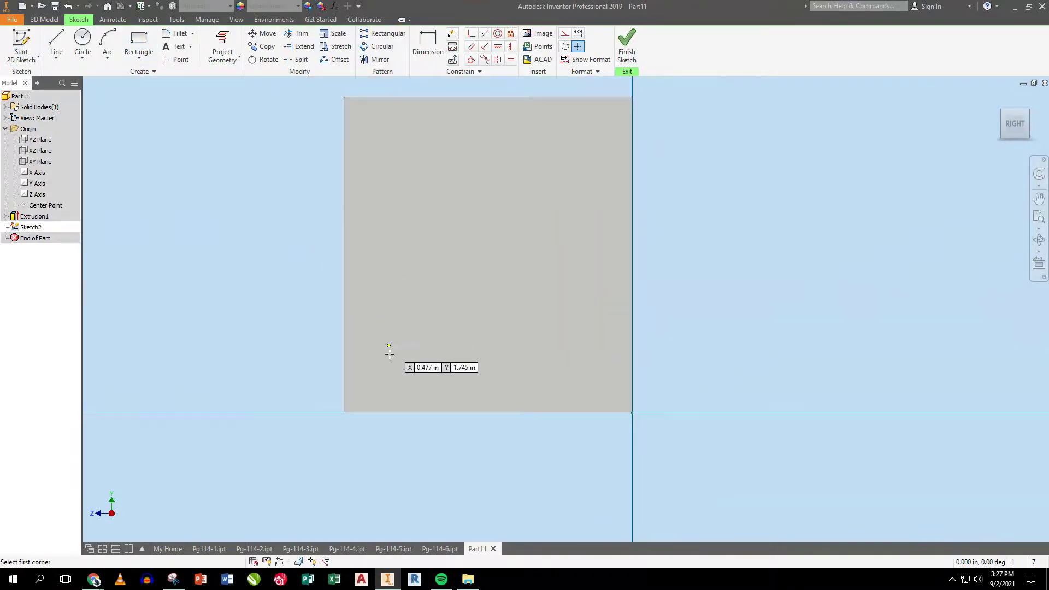
click(380, 412)
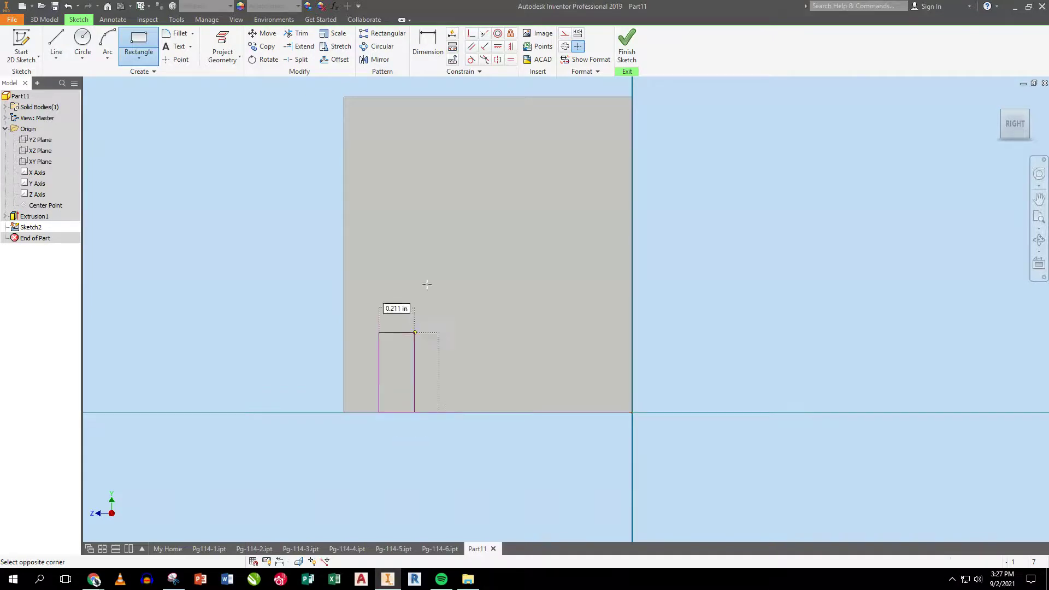
click(595, 264)
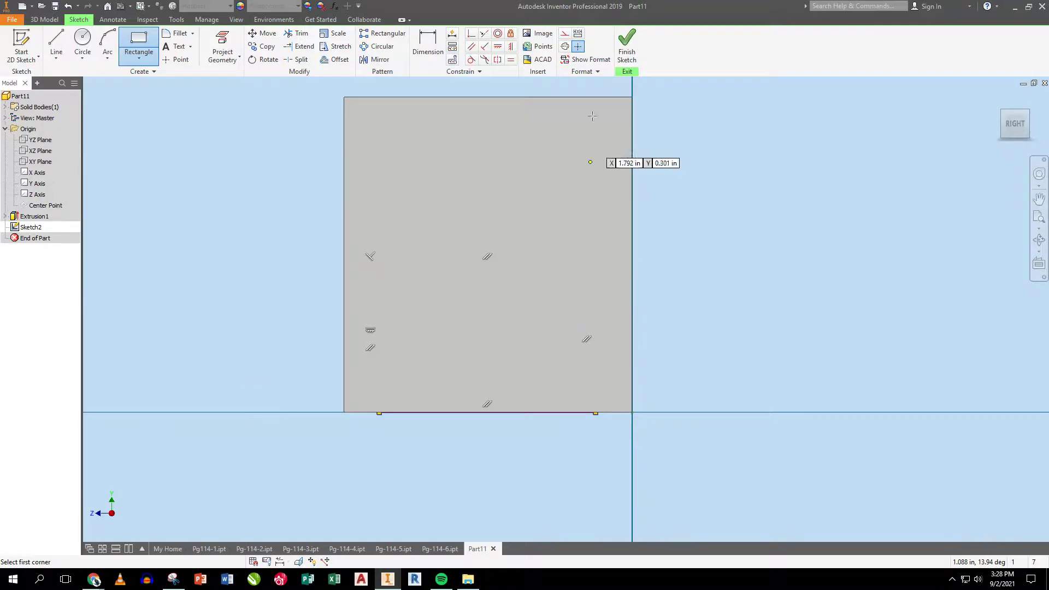
click(627, 47)
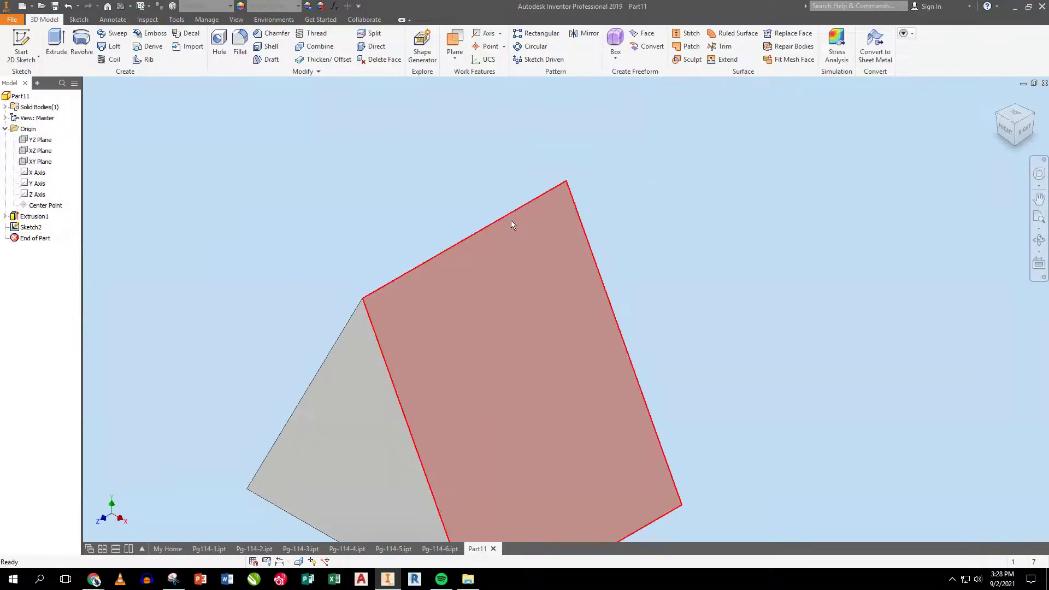
Extrude the rectangle symmetrically by 5 in, joined to the prism so that a block sticks out on both sides.
click(56, 44)
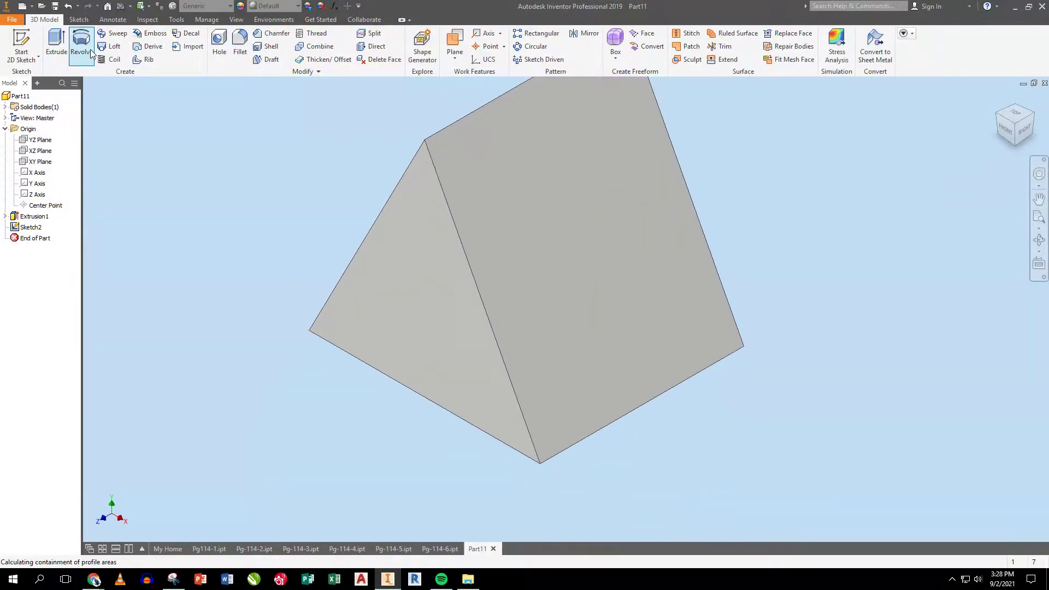
click(228, 162)
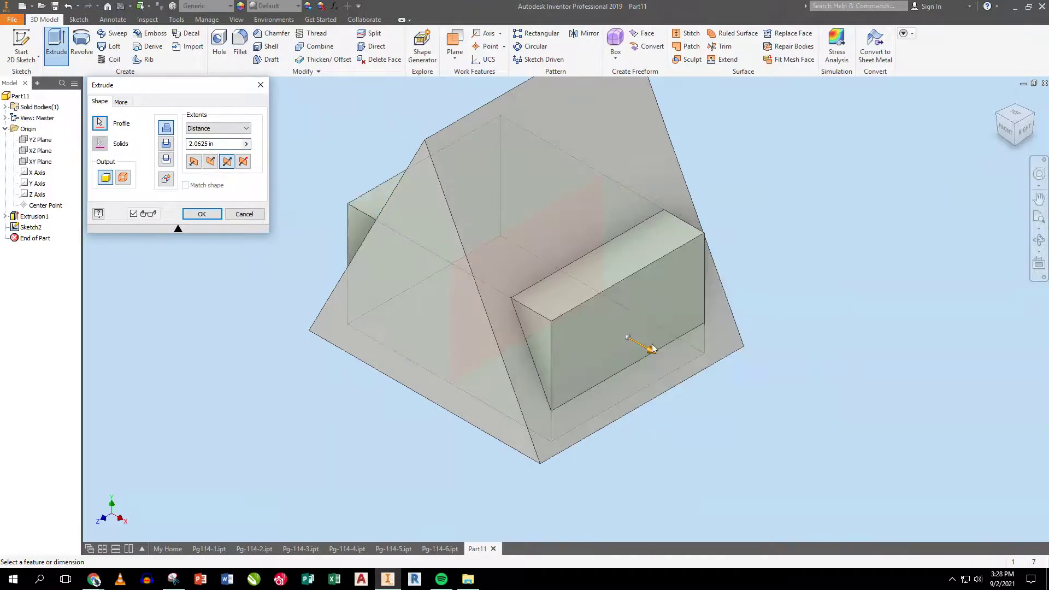
drag(653, 354, 814, 406)
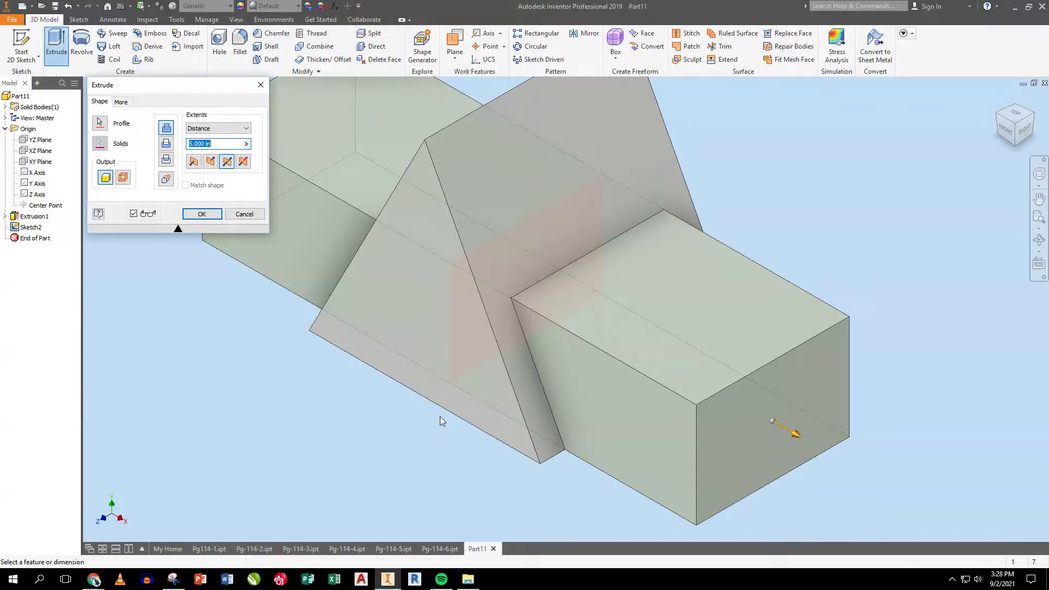
click(202, 214)
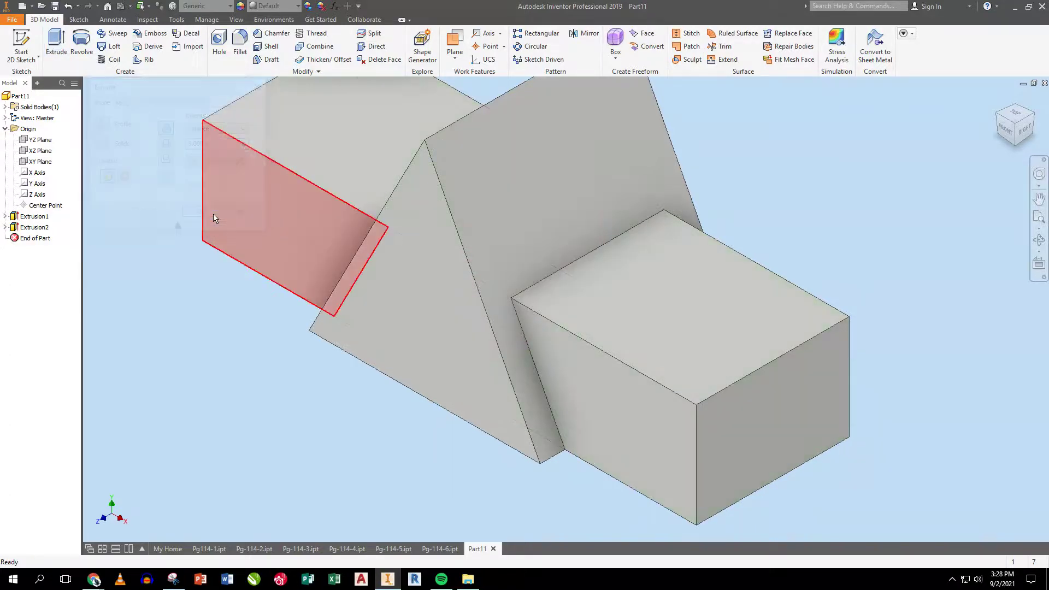
Sketch a circle on the upper face of each protruding block, centred near its outer end and level with each other, and finish the sketch.
click(21, 44)
click(326, 142)
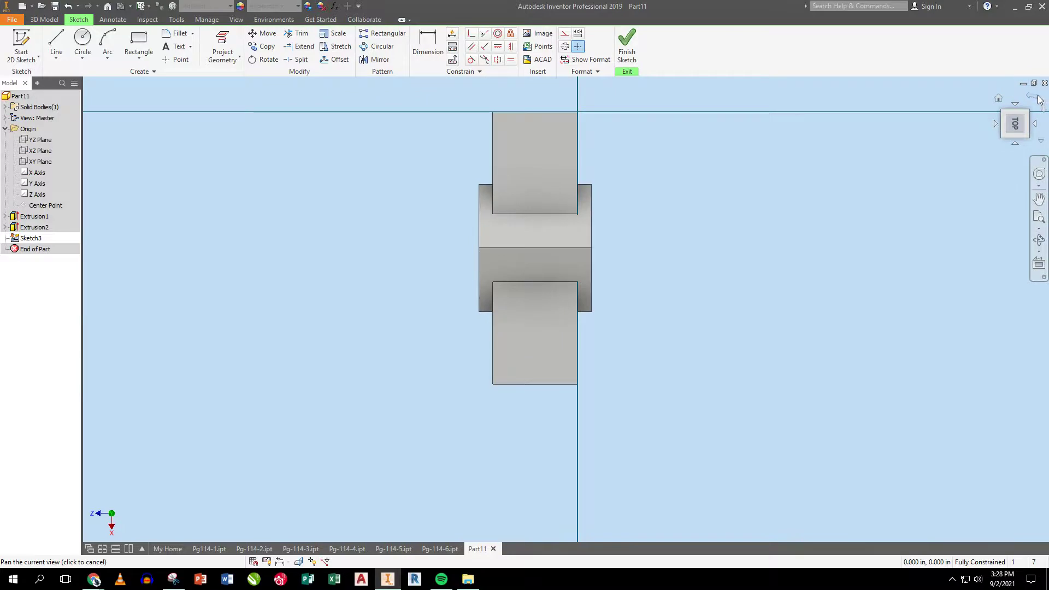
click(1034, 99)
click(84, 44)
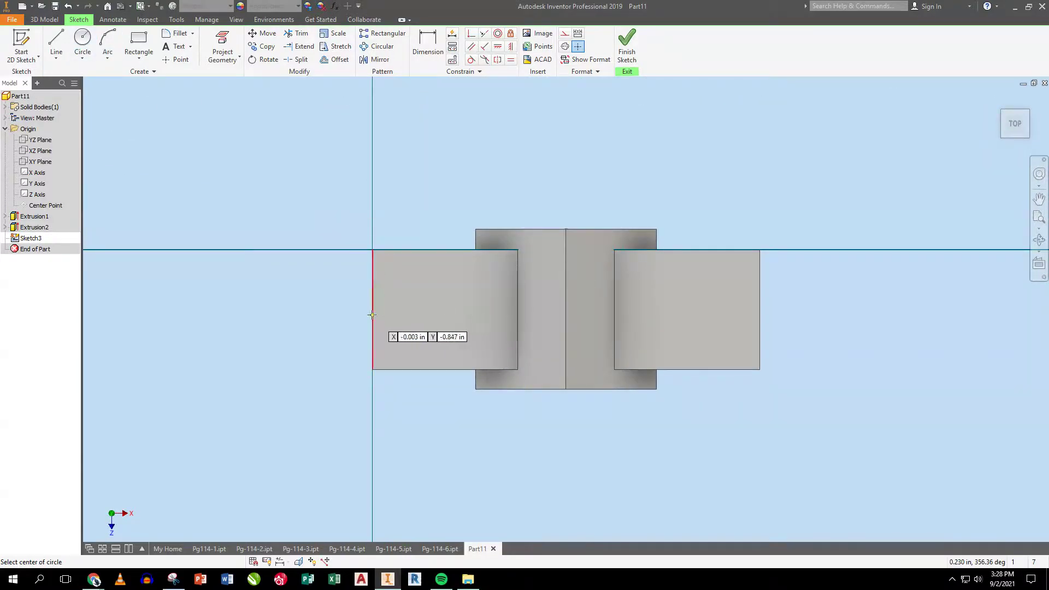
click(420, 310)
click(429, 283)
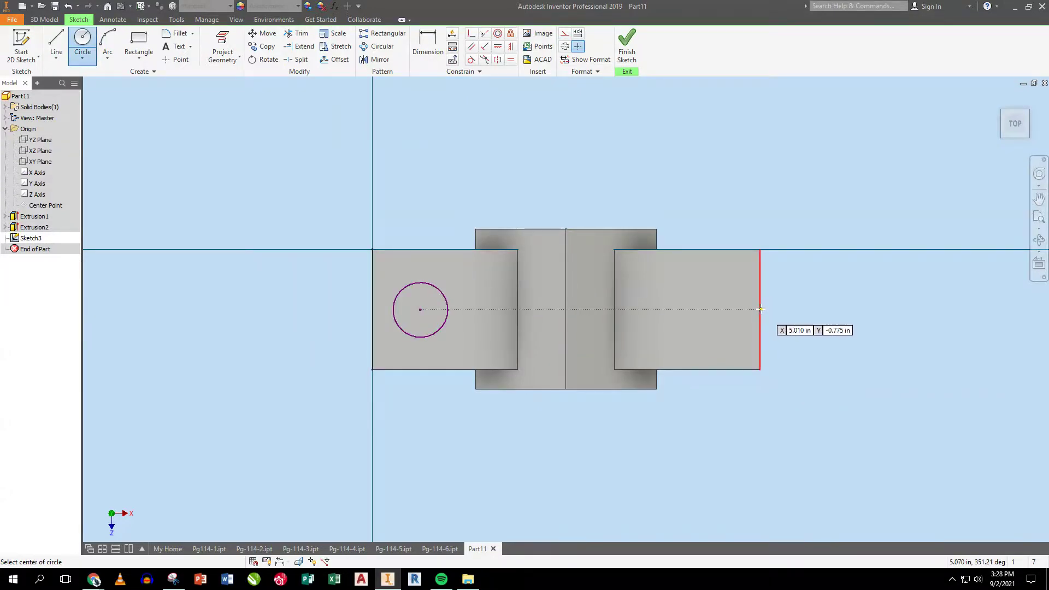
click(717, 310)
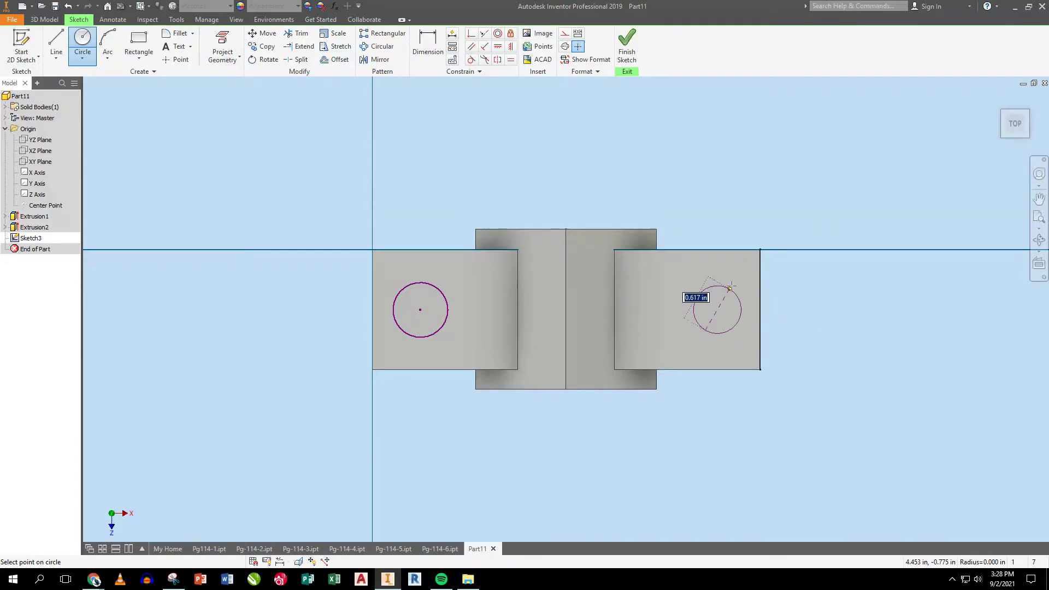
click(733, 281)
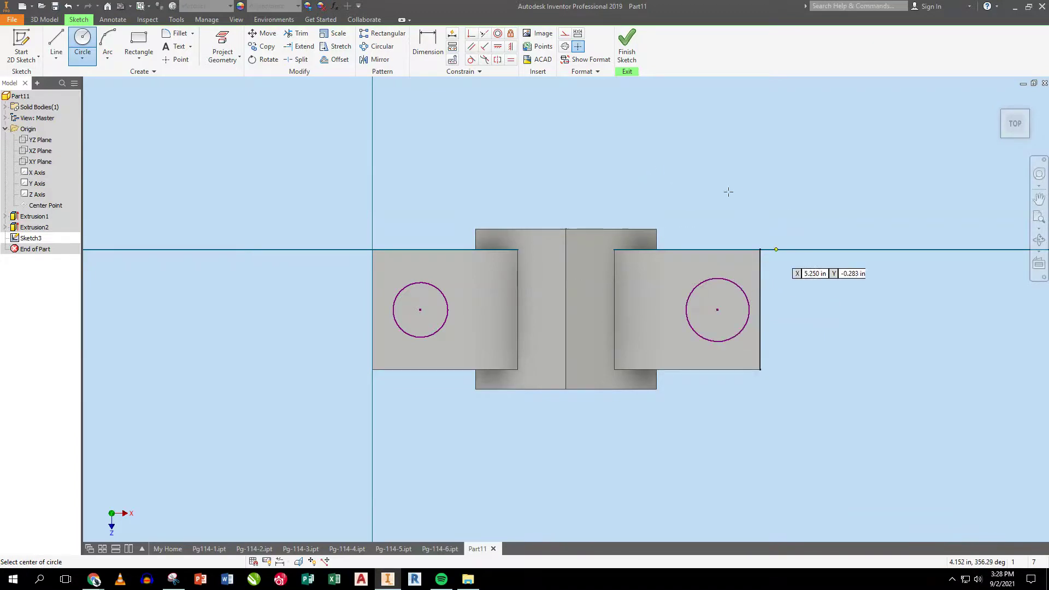
click(615, 42)
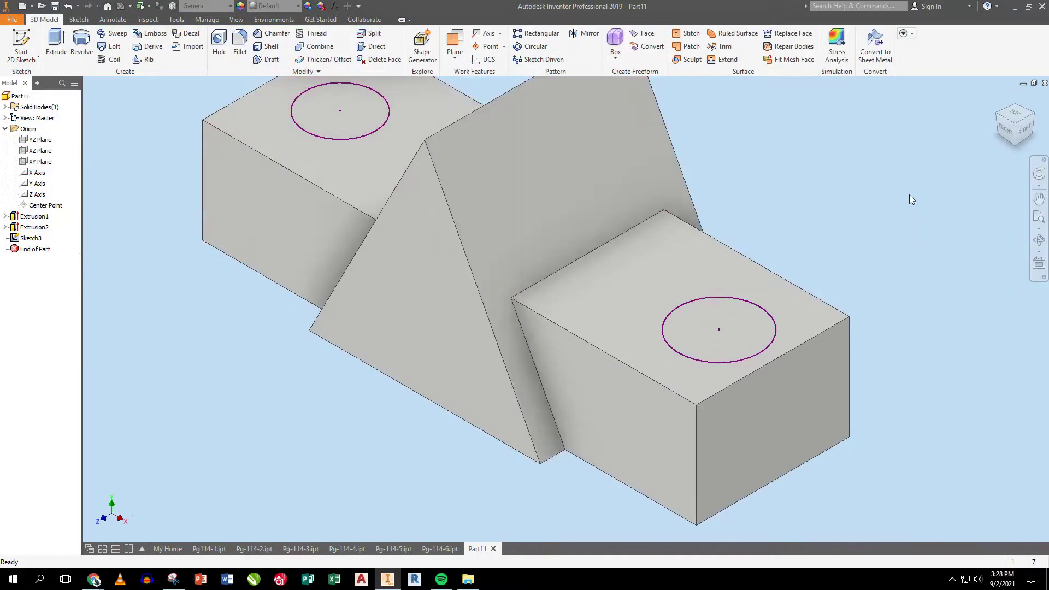
Cut both circles through the blocks with an Extrude using the To Next extent.
click(1038, 216)
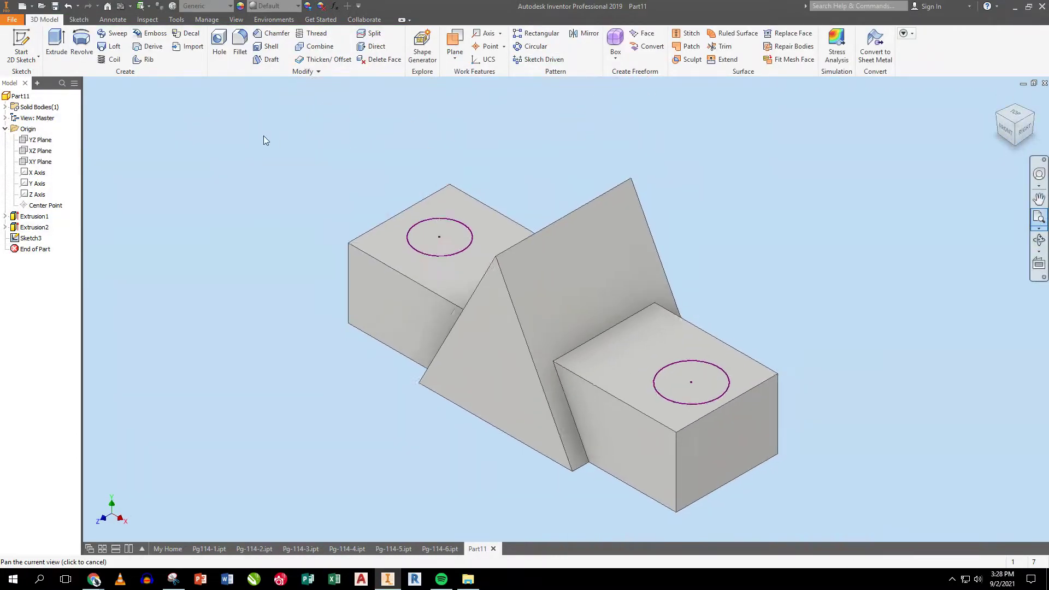
click(57, 44)
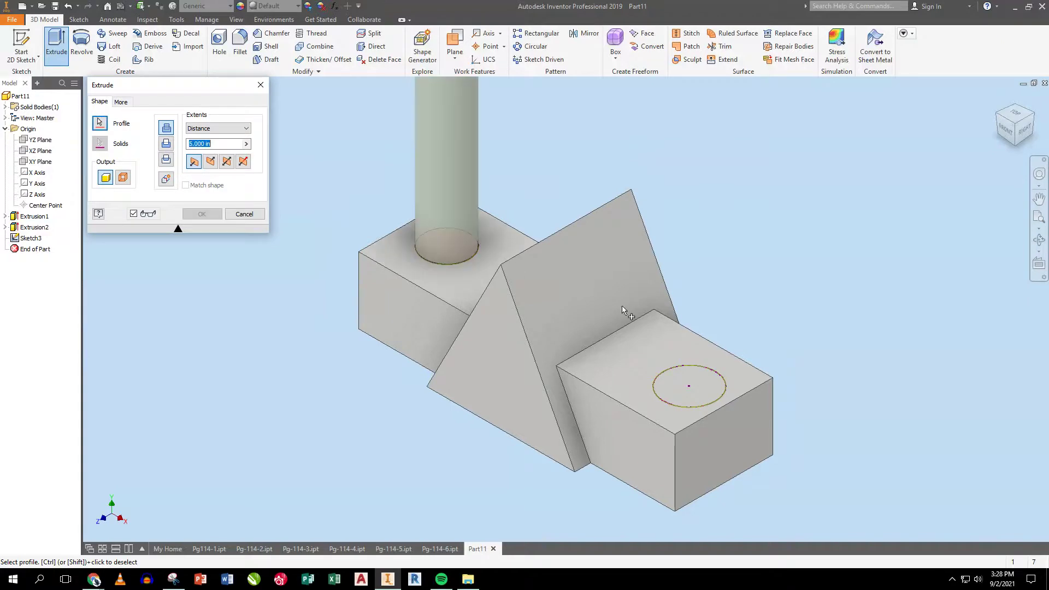
click(708, 377)
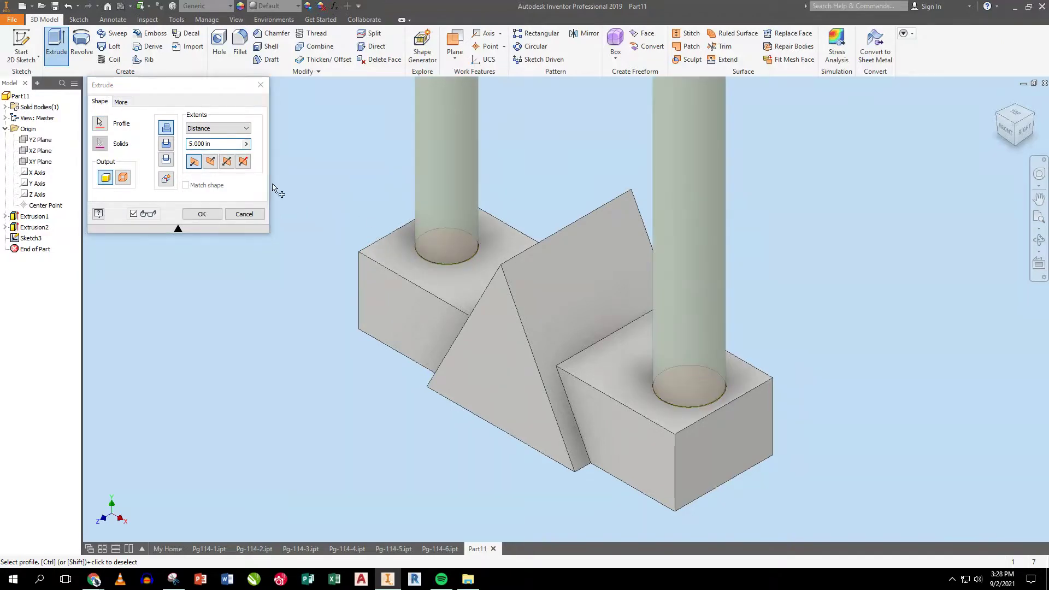
click(166, 144)
click(219, 128)
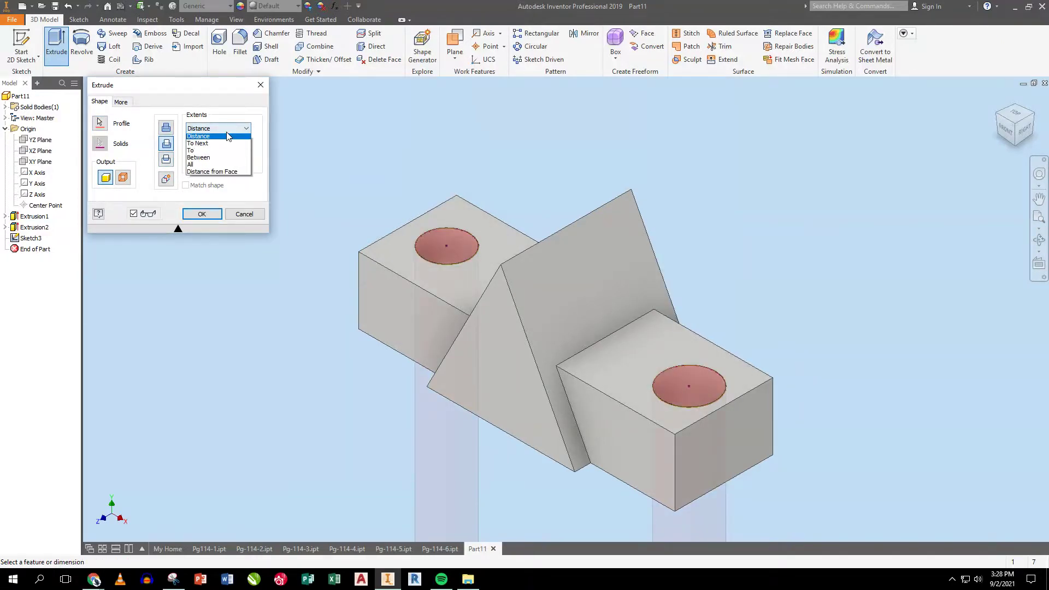
click(216, 145)
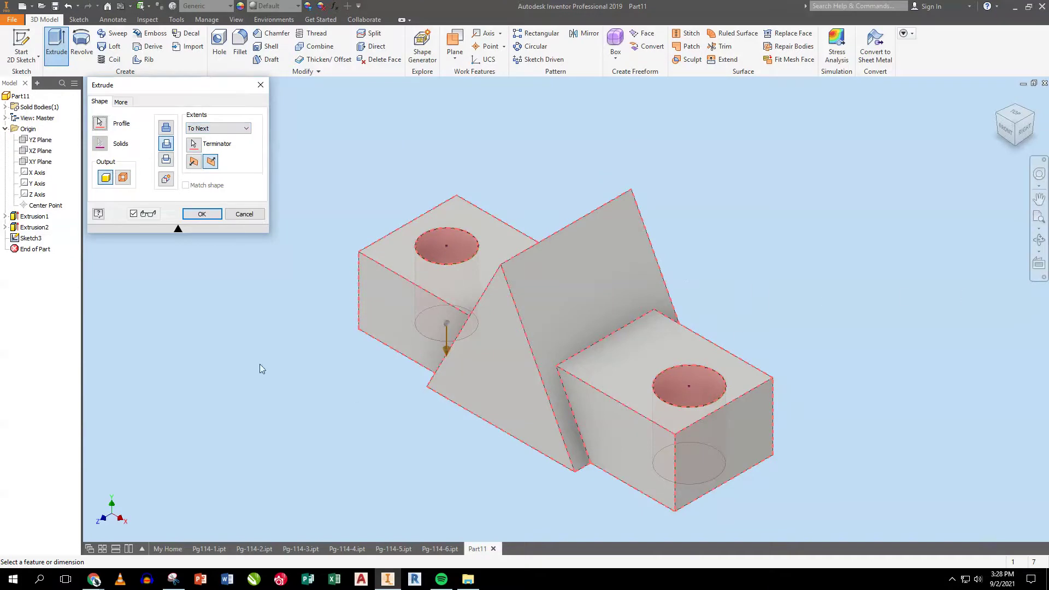
click(202, 214)
Sketch a rectangle about 1.09 in wide and 0.72 in high on the block's end-face plane, overlapping the prism's ridge, and finish the sketch.
click(730, 438)
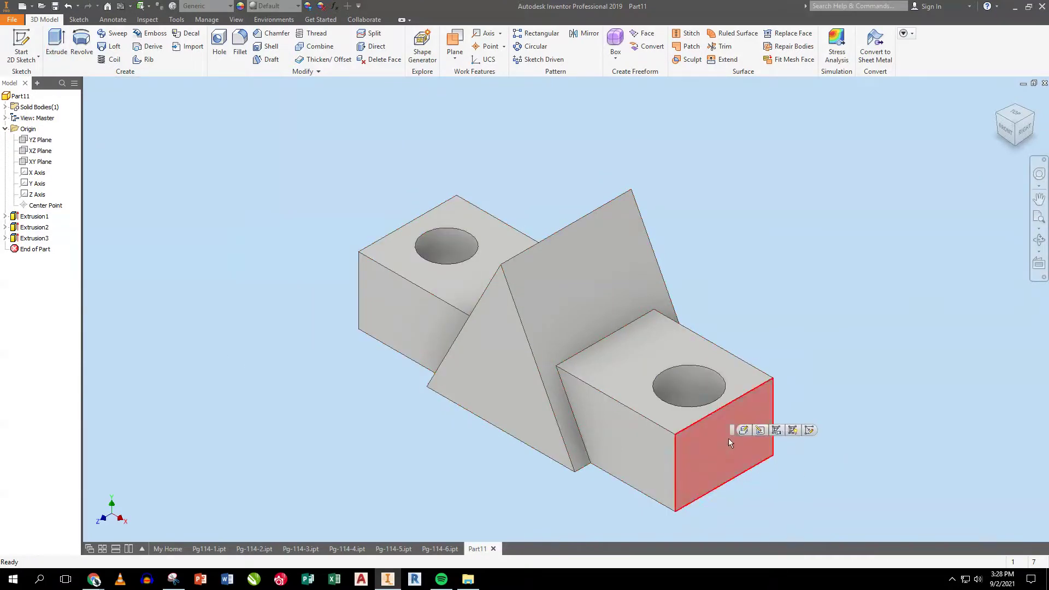
click(21, 45)
click(139, 44)
click(462, 203)
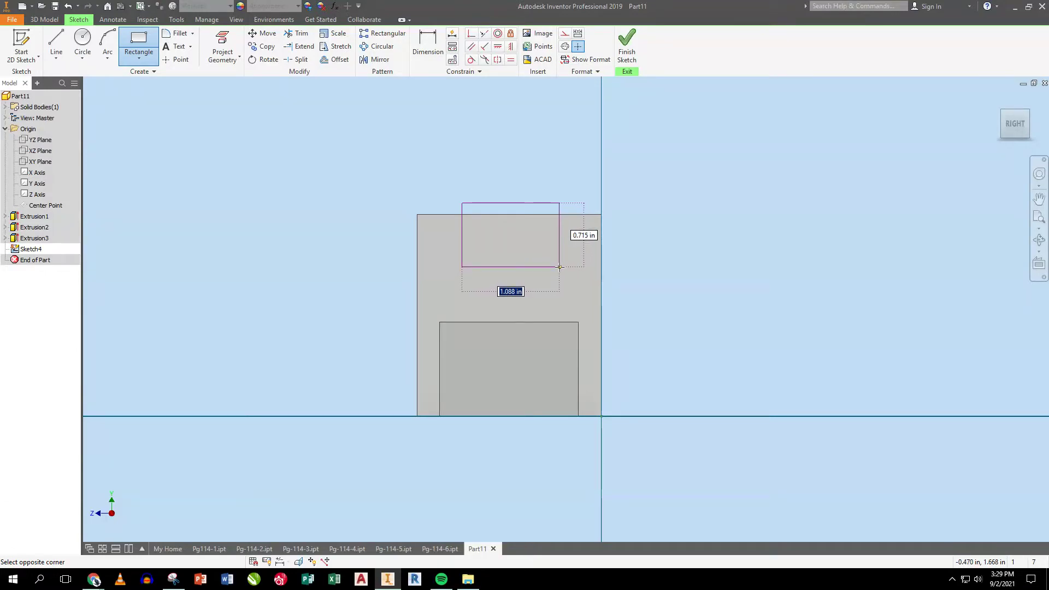
click(559, 267)
click(631, 69)
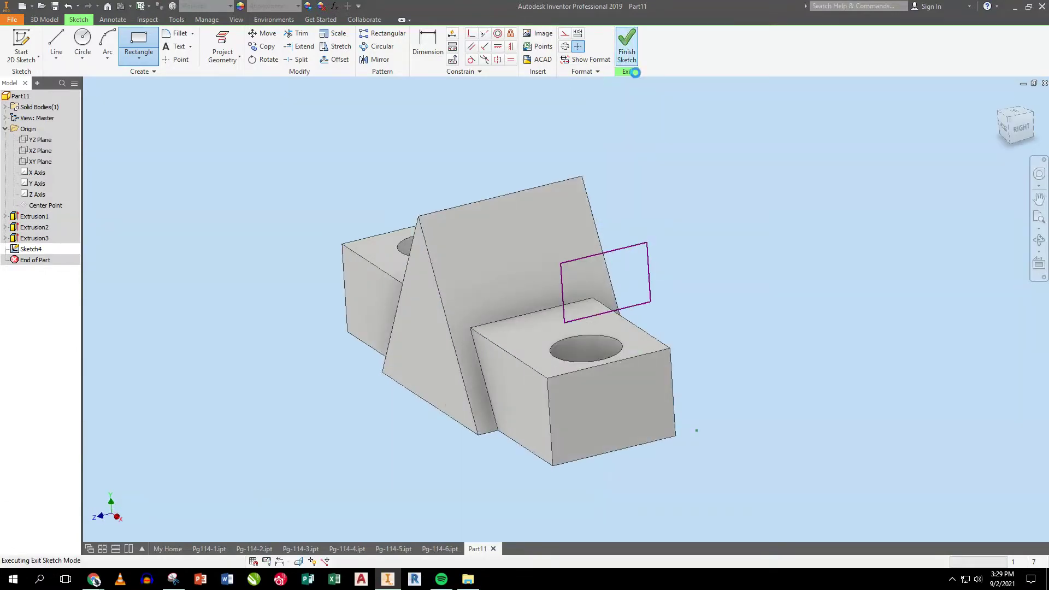
Cut-extrude the rectangle 5 in through the prism to notch the middle of its ridge.
click(62, 45)
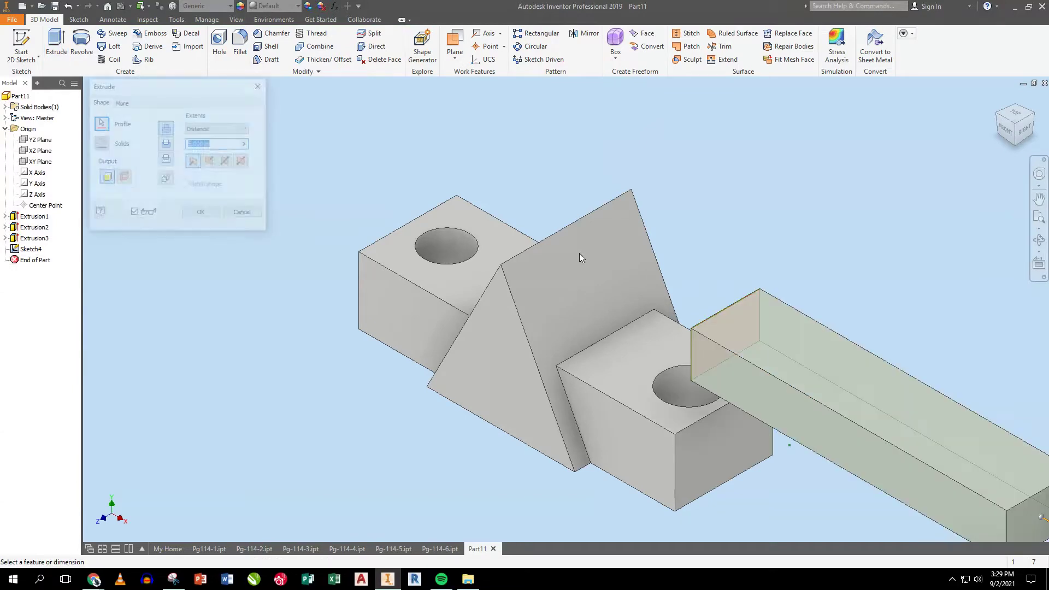
click(166, 143)
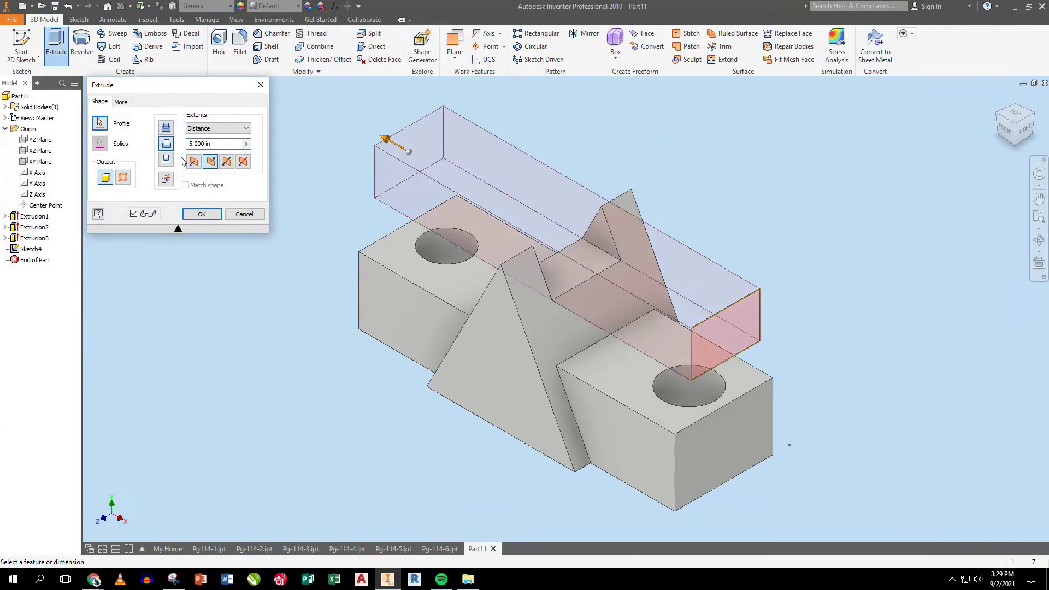
click(202, 214)
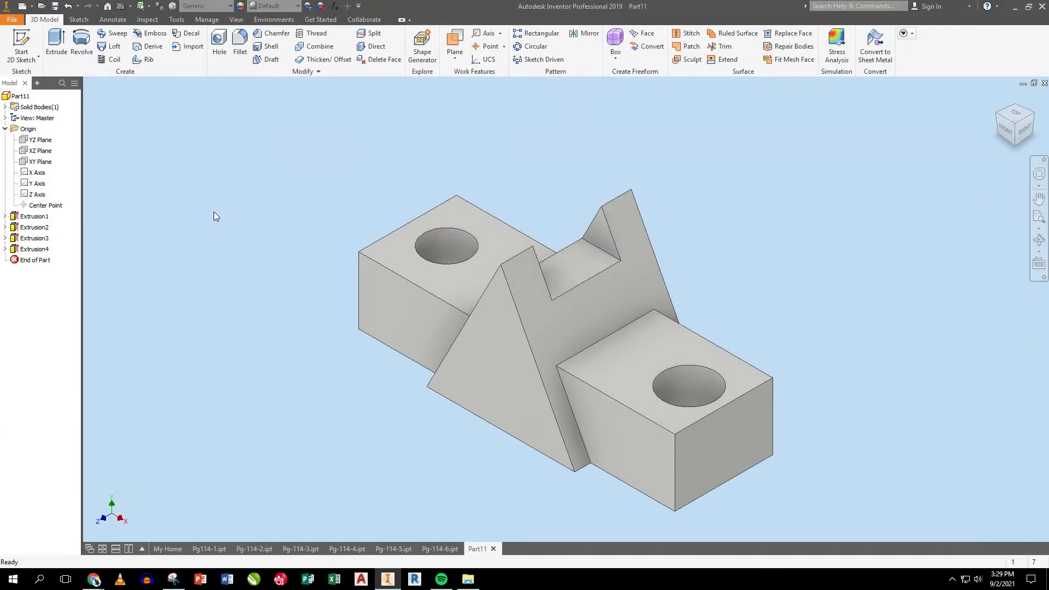